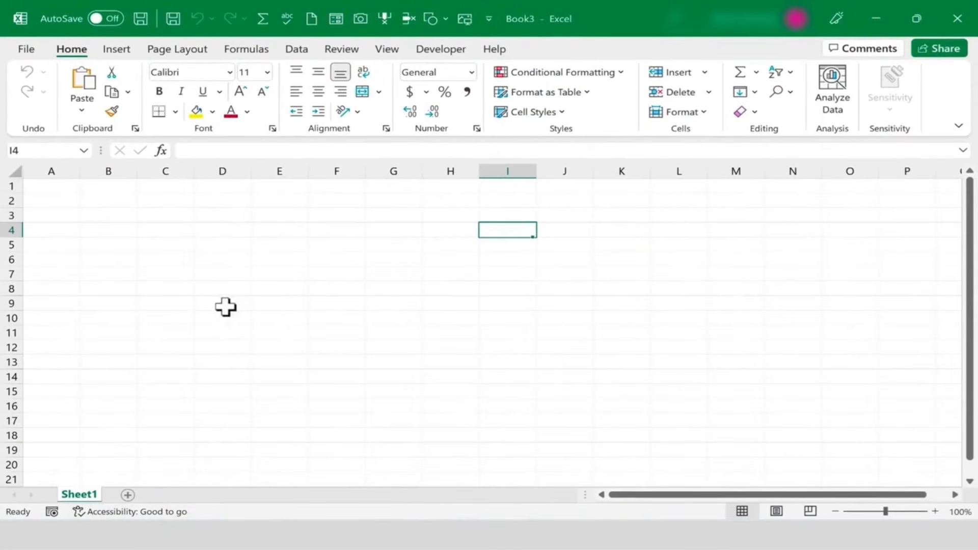
Step: Select the entire columns E, C, K and I one after another
left_click(282, 169)
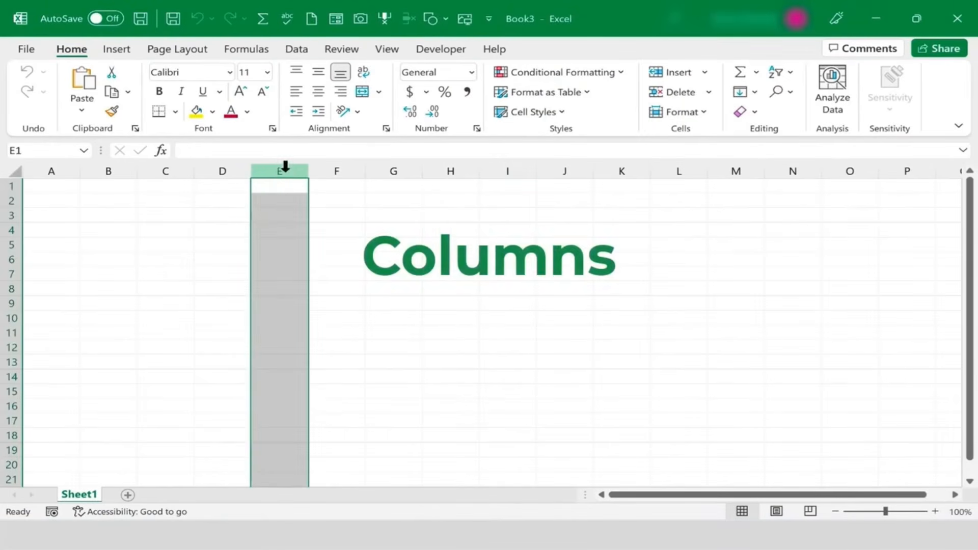
left_click(175, 170)
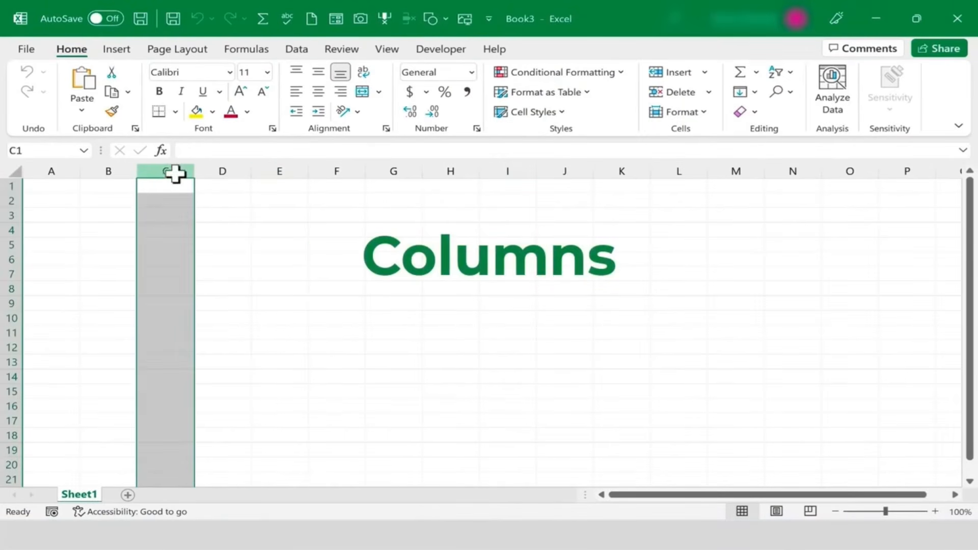
left_click(620, 166)
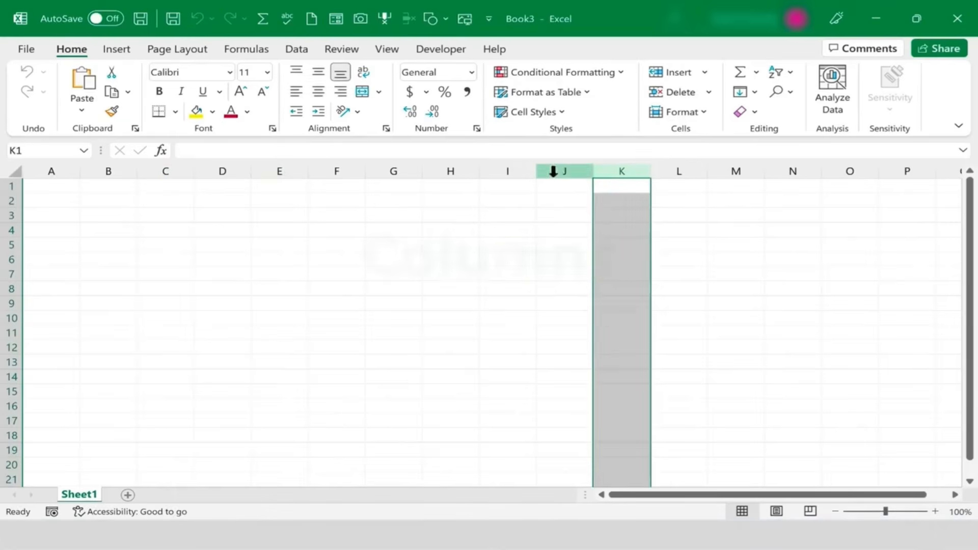
left_click(517, 171)
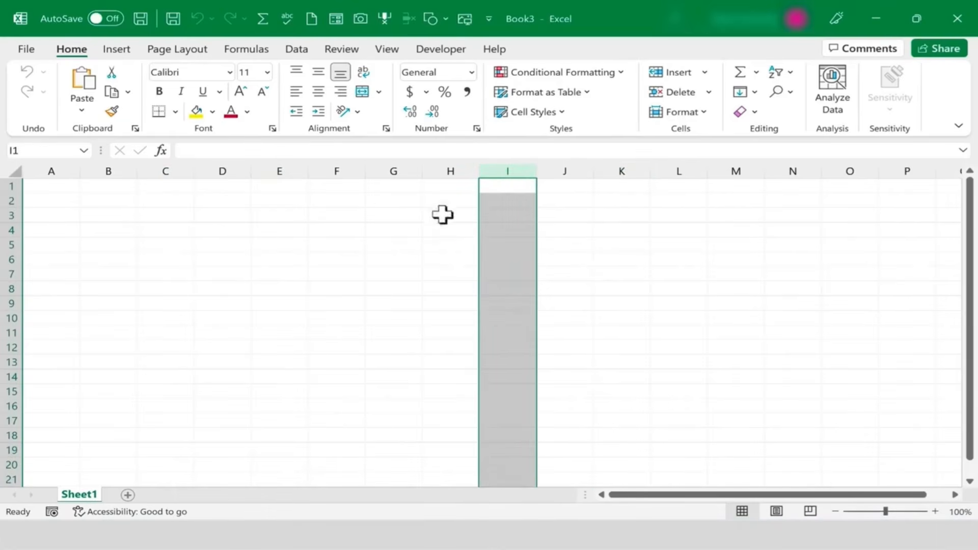
Step: Select the entire rows 3, 9 and 10 one after another
left_click(15, 215)
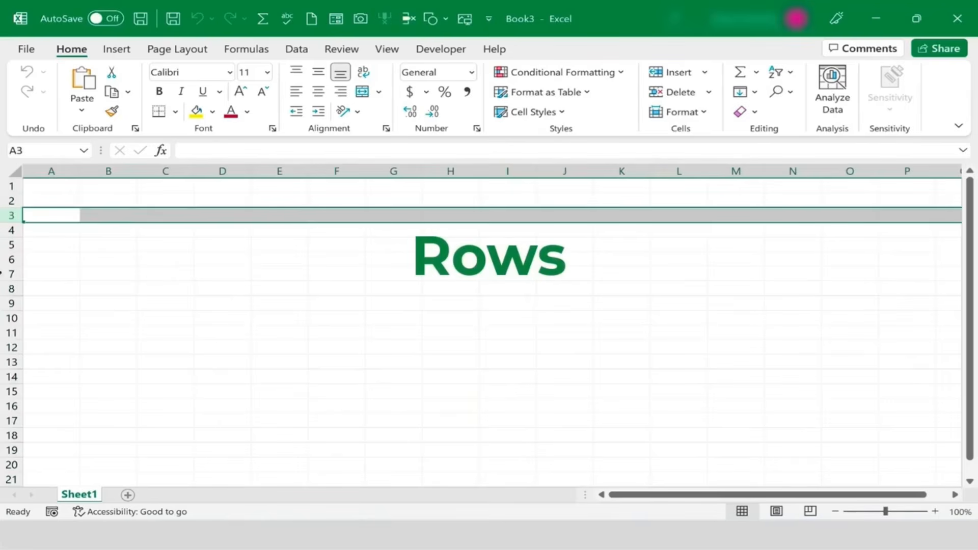
left_click(9, 304)
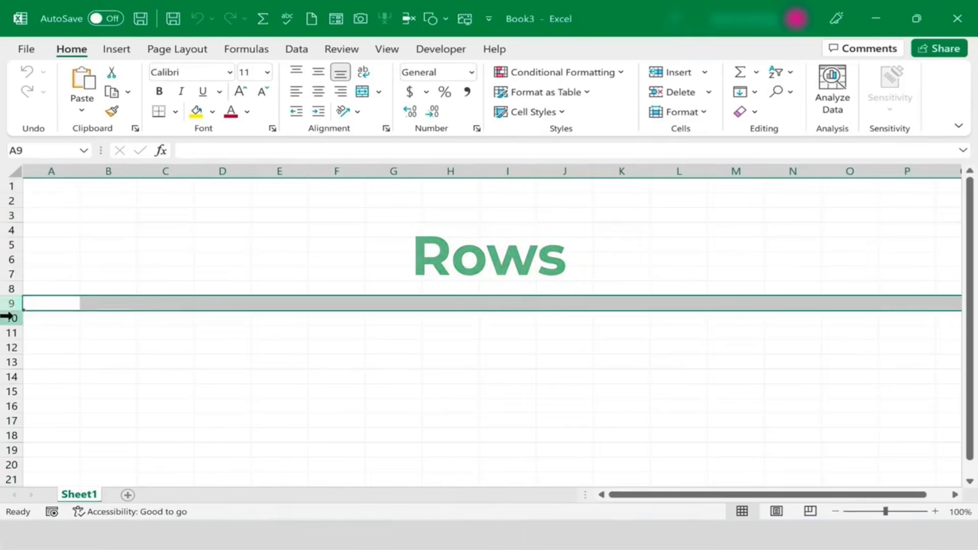
left_click(11, 317)
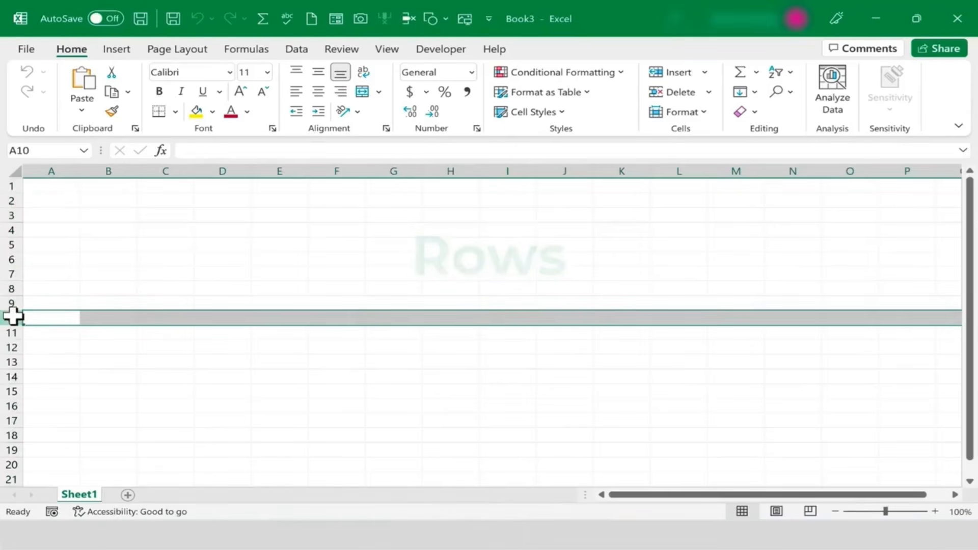
Step: Alternate between selecting column E and rows 12 and 10, ending on the cell where column E meets row 10
left_click(289, 164)
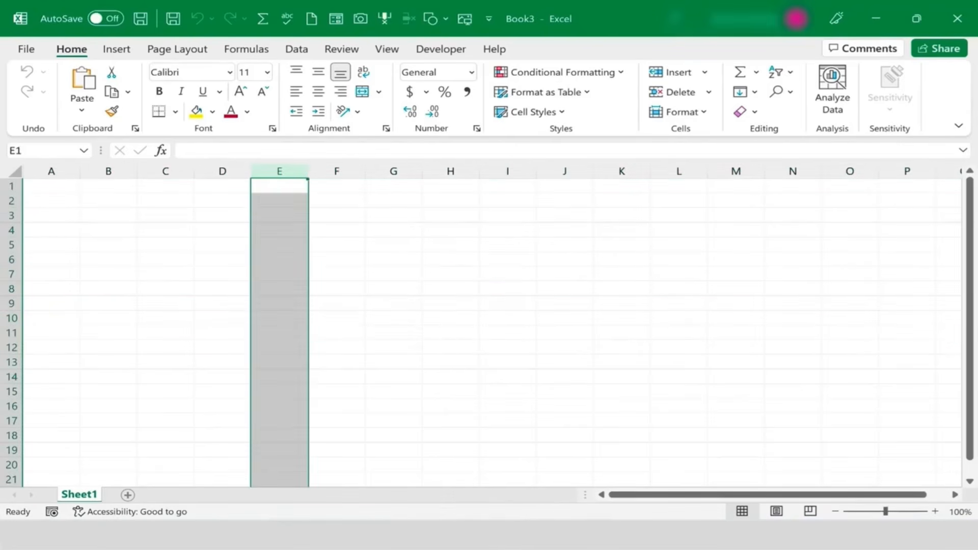
left_click(8, 347)
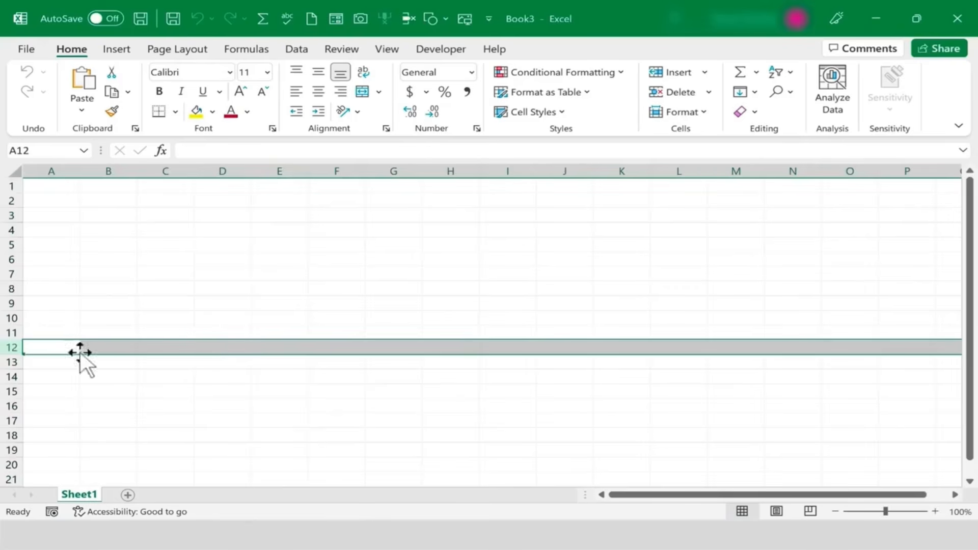
left_click(293, 164)
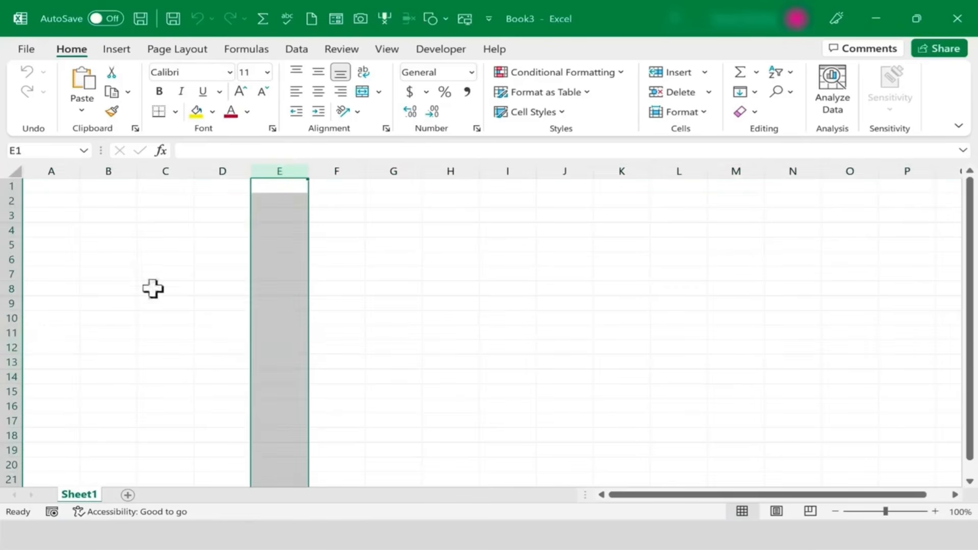
left_click(10, 318)
left_click(292, 318)
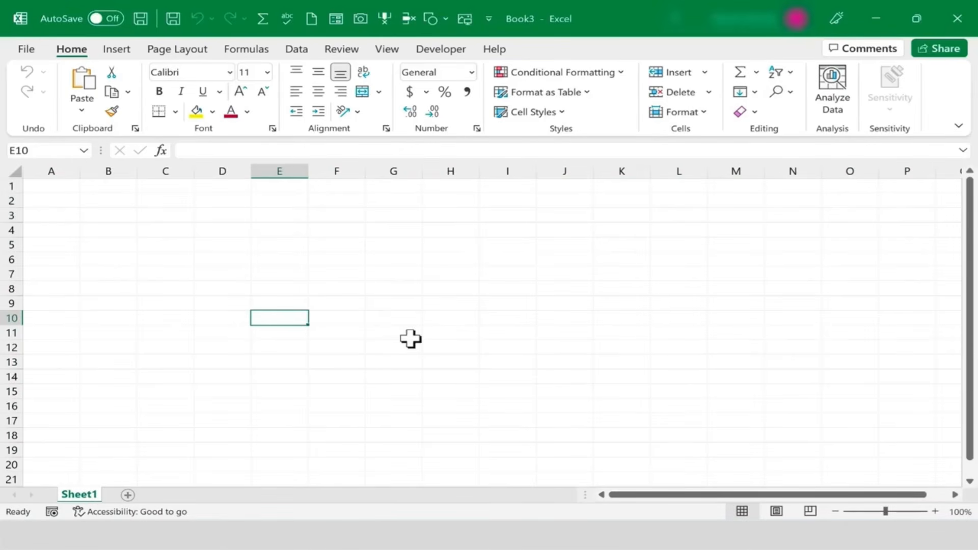
Step: Select the individual cells F10, E10, F8, L4 and B7 in turn
left_click(339, 321)
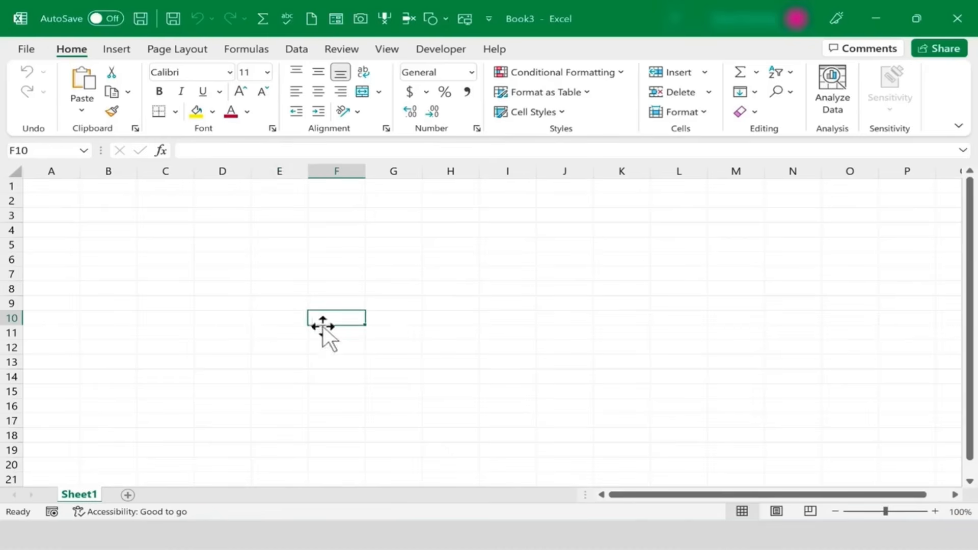
left_click(290, 321)
left_click(336, 289)
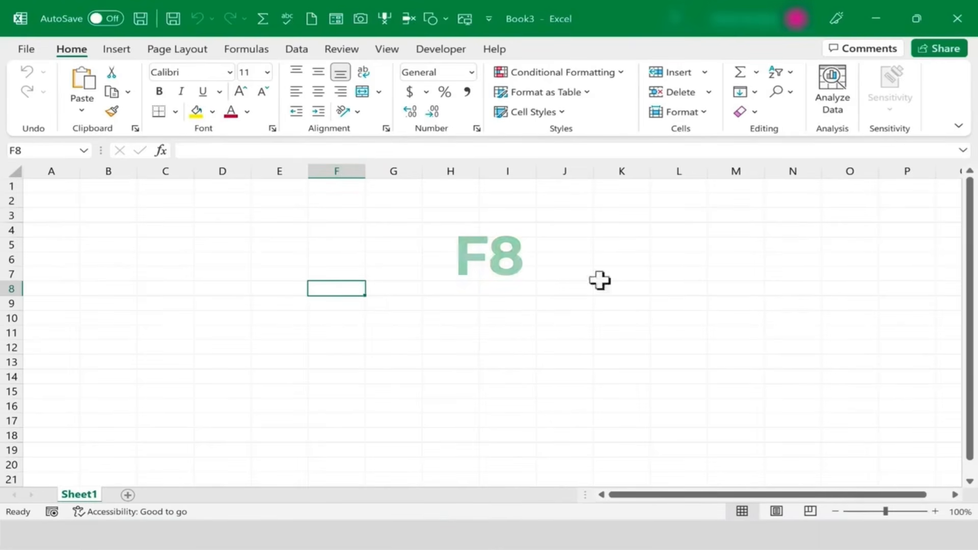
left_click(688, 230)
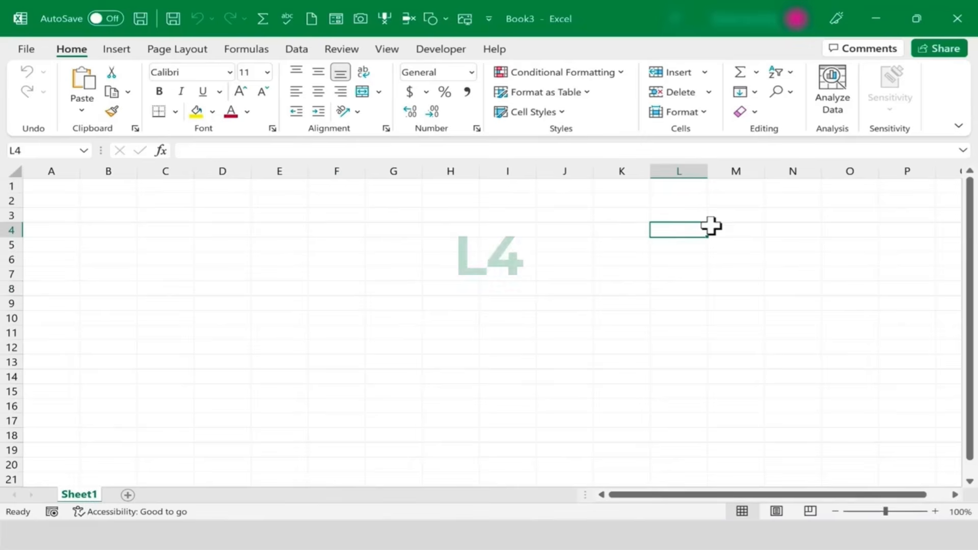
left_click(115, 273)
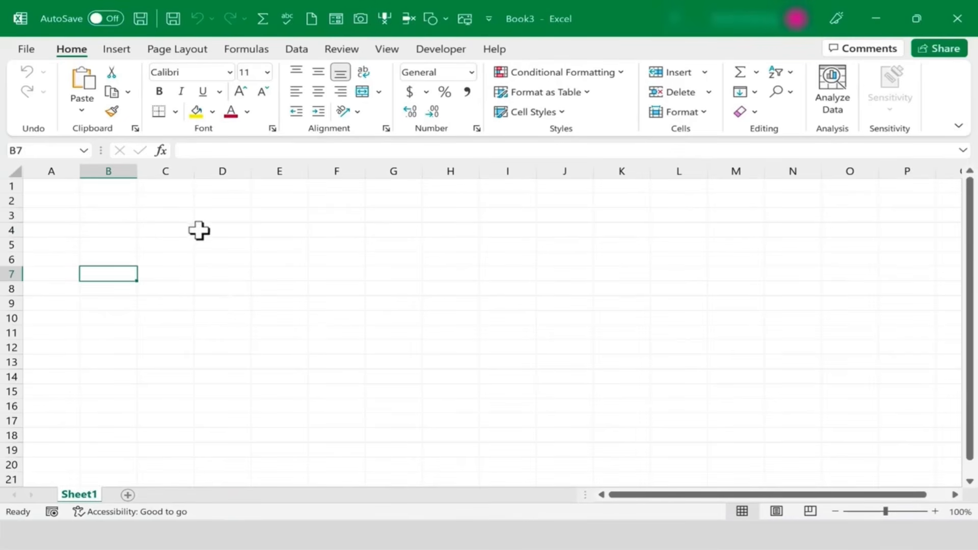
Step: Select the cell range D4:J14
left_click_drag(216, 227, 567, 381)
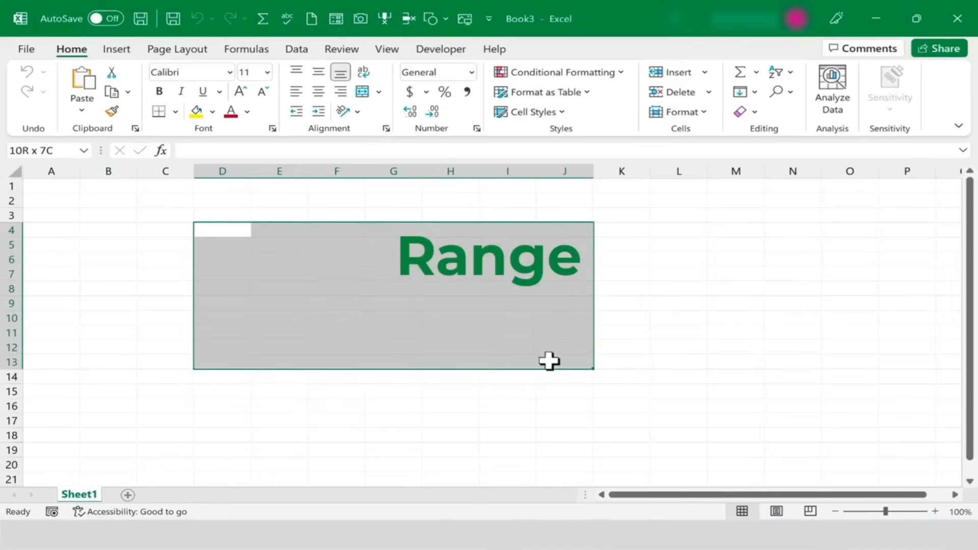
left_click_drag(548, 361, 553, 378)
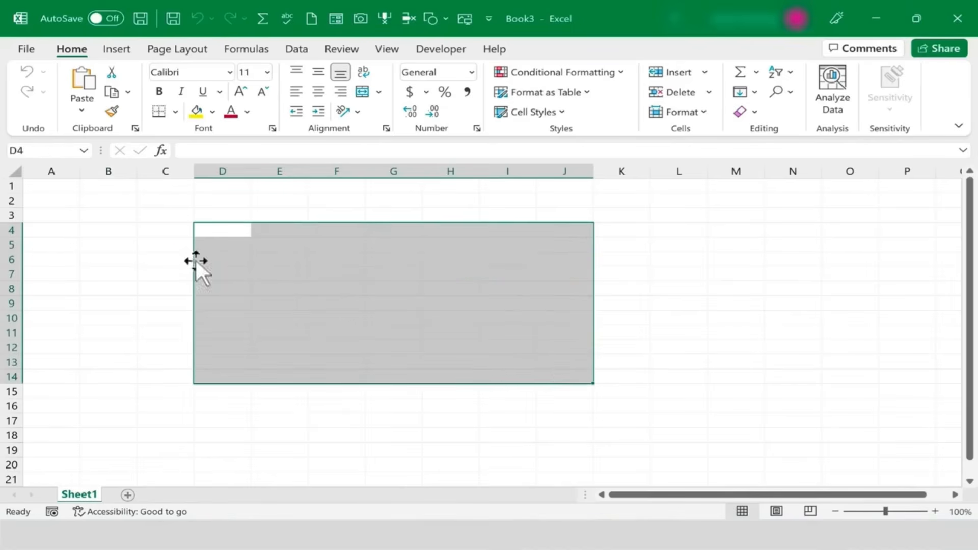
left_click_drag(196, 230, 568, 369)
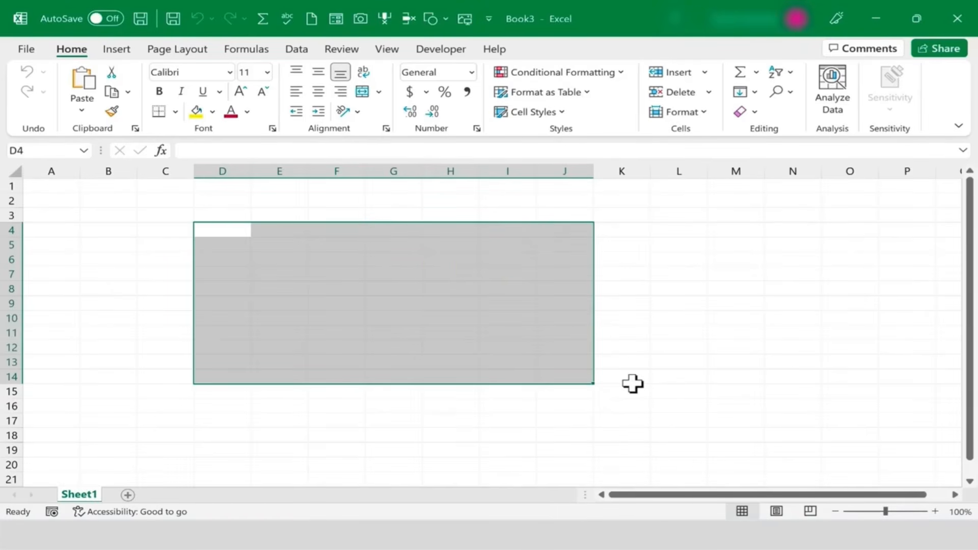
Step: Select column F, row 5, the single cells F5 and G6, and the range E5:L15, ending on cell D15
left_click(341, 164)
left_click(6, 243)
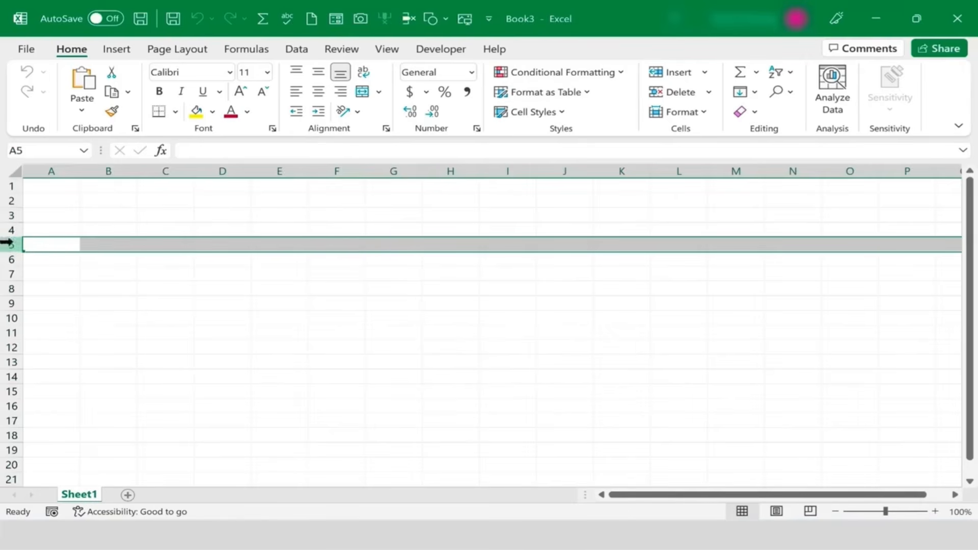
left_click(338, 245)
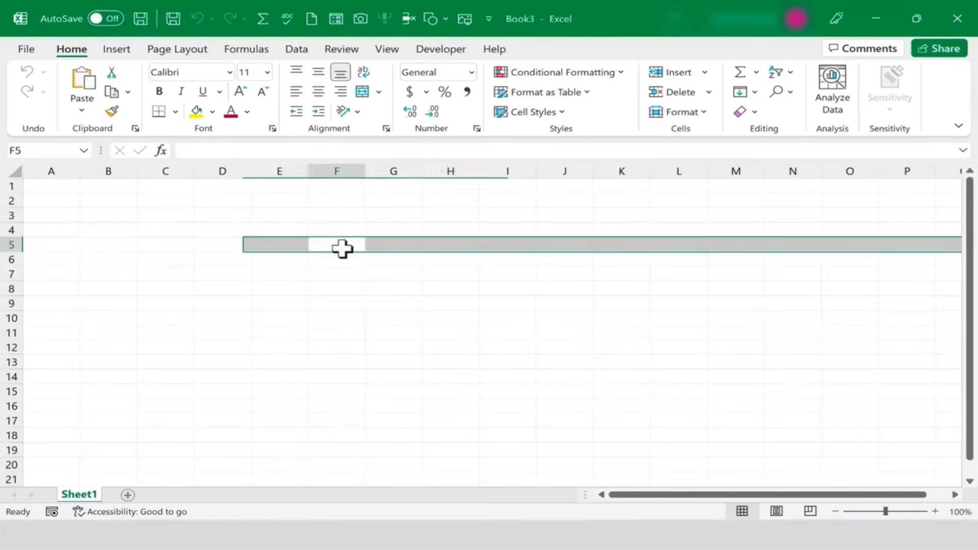
left_click(396, 260)
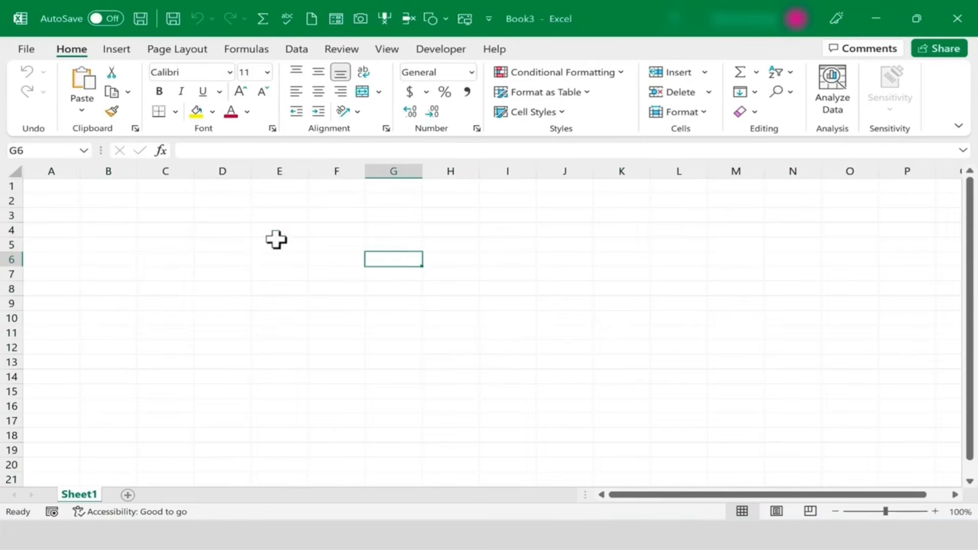
mouse_move(275, 241)
left_mouse_down()
mouse_move(555, 367)
mouse_move(699, 396)
left_mouse_up()
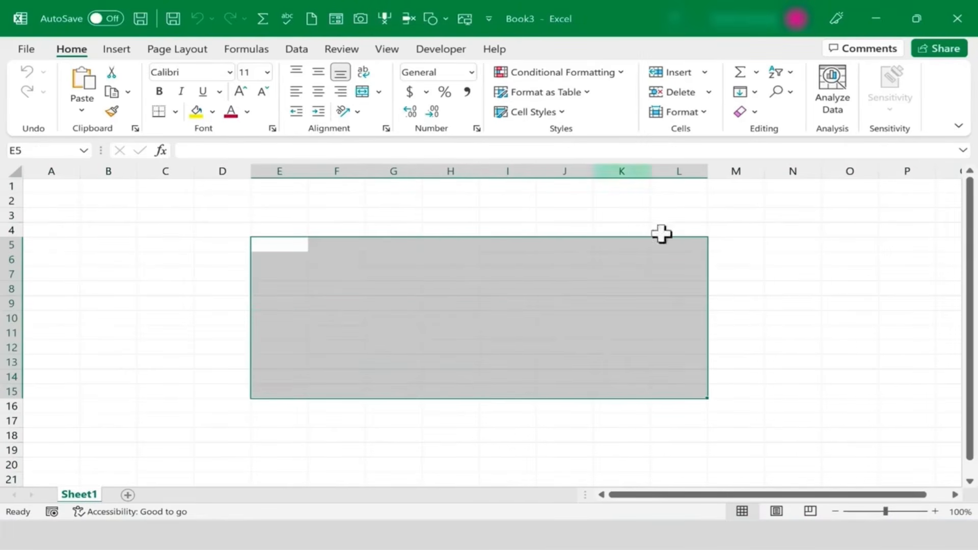
left_click(214, 393)
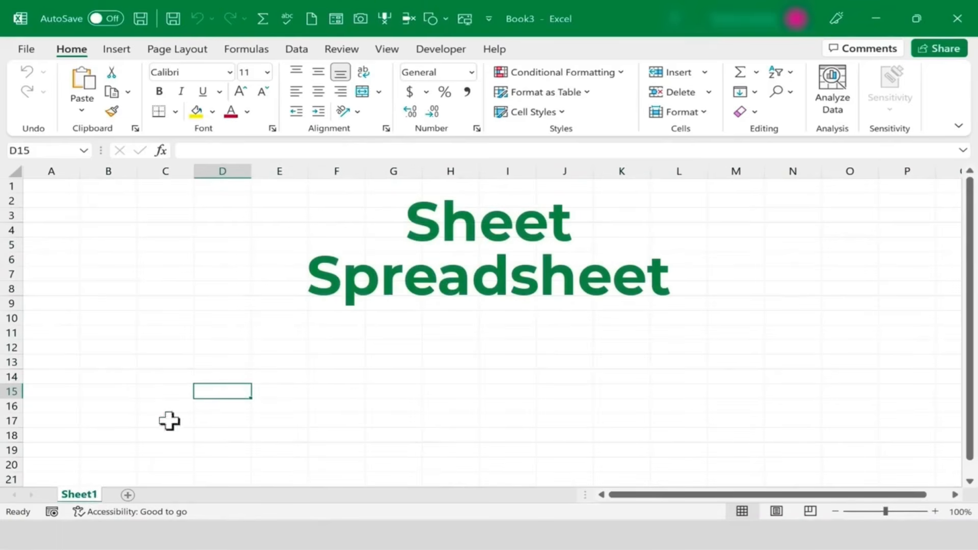
Step: Add two new worksheets to the workbook and switch between Sheet1 and Sheet2, ending on Sheet1
left_click(128, 495)
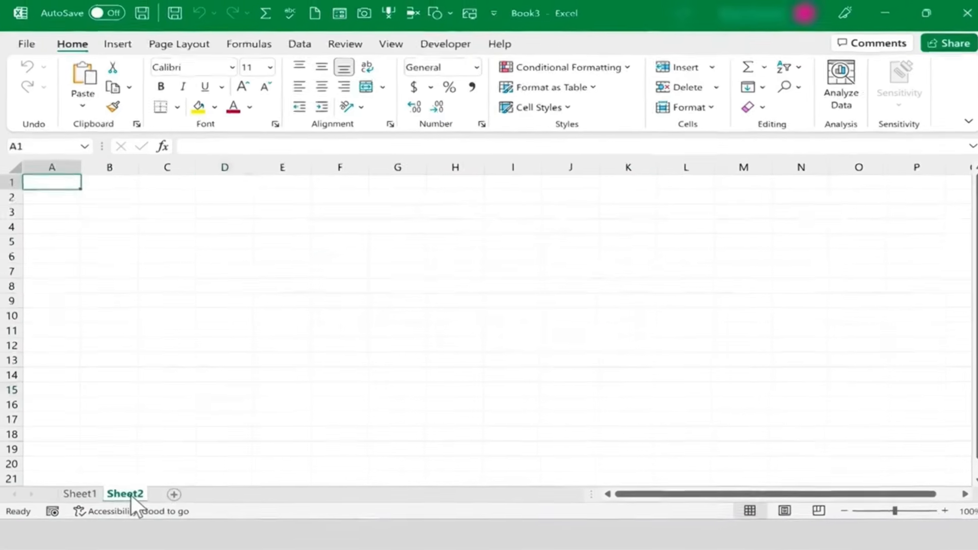
left_click(191, 489)
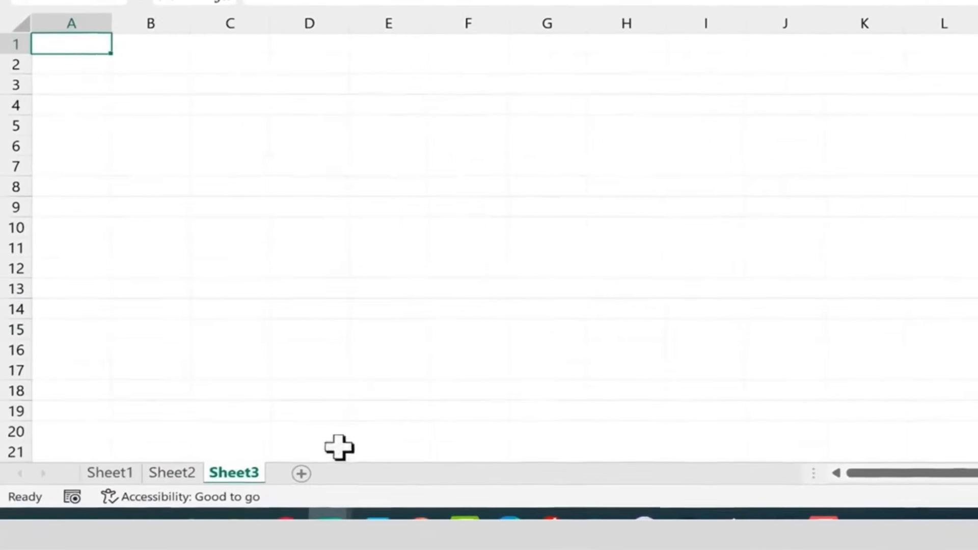
left_click(128, 474)
left_click(171, 472)
left_click(121, 472)
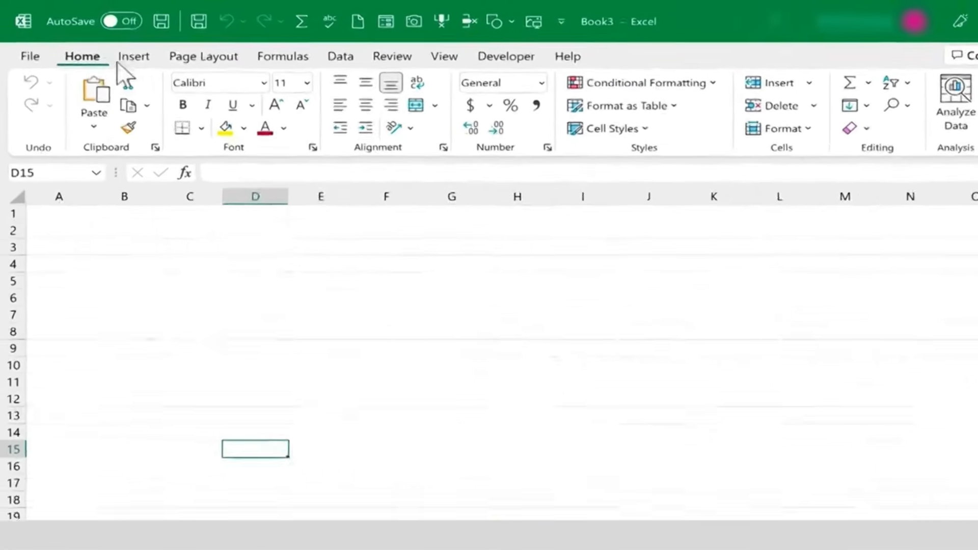
Step: Look through the ribbon's Insert, Page Layout, Data, Home, Formulas and View commands and how they are grouped
left_click(133, 60)
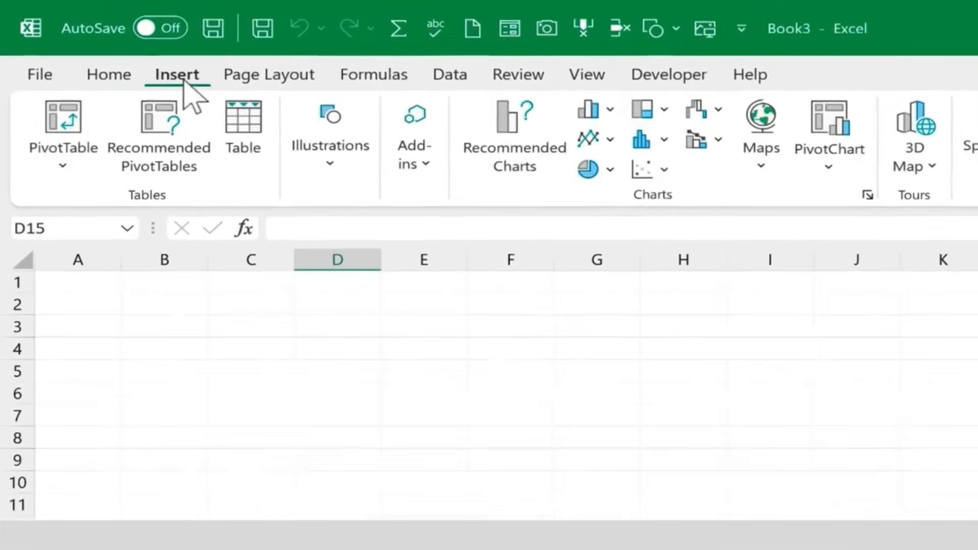
left_click(224, 60)
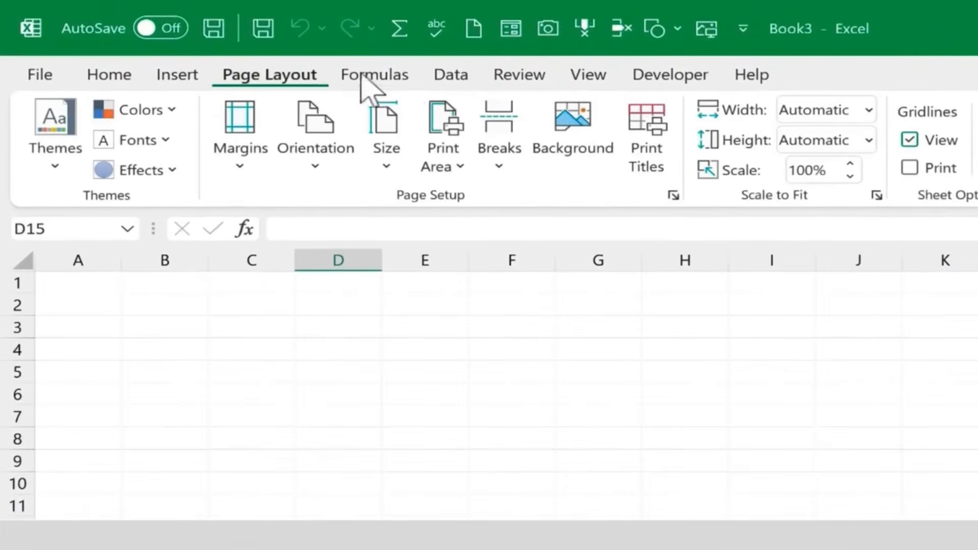
left_click(453, 78)
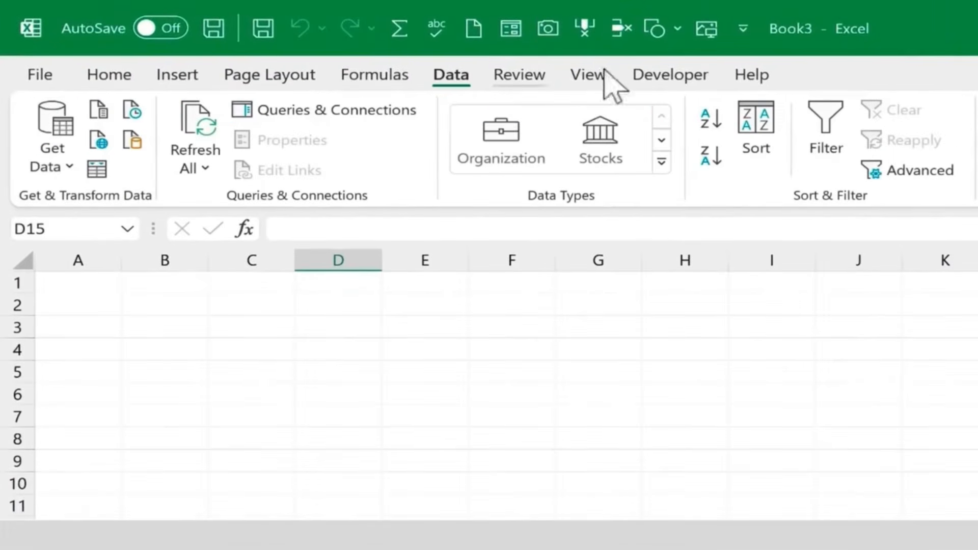
left_click(107, 76)
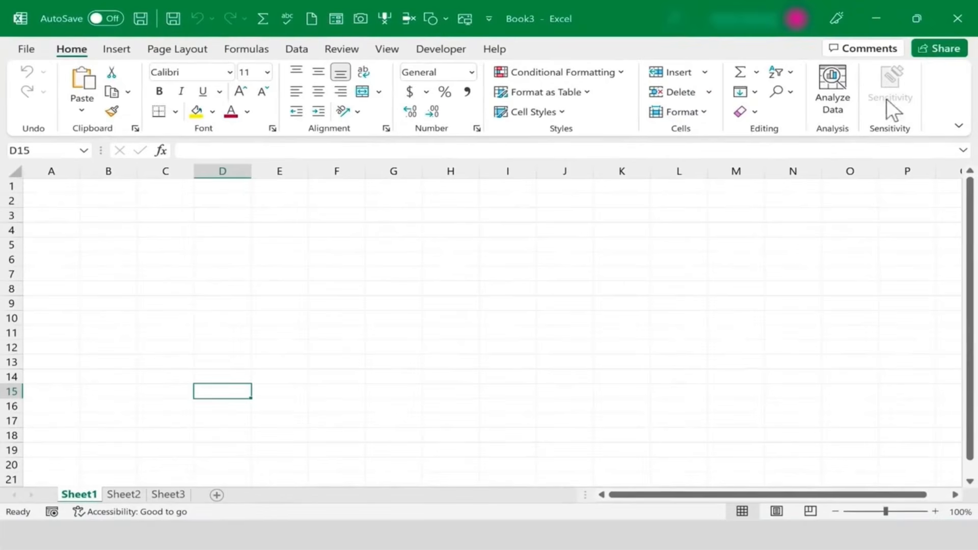
left_click(245, 49)
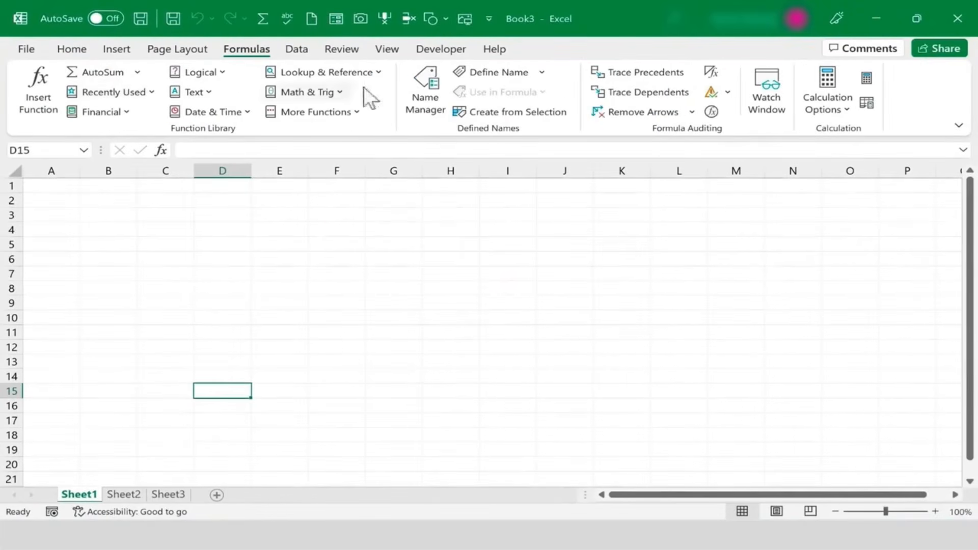
left_click(385, 48)
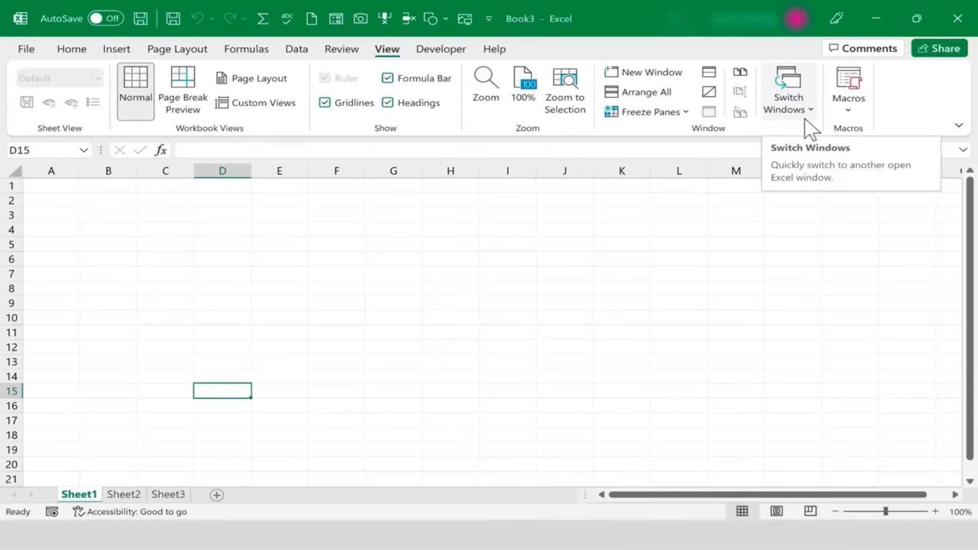
left_click(121, 45)
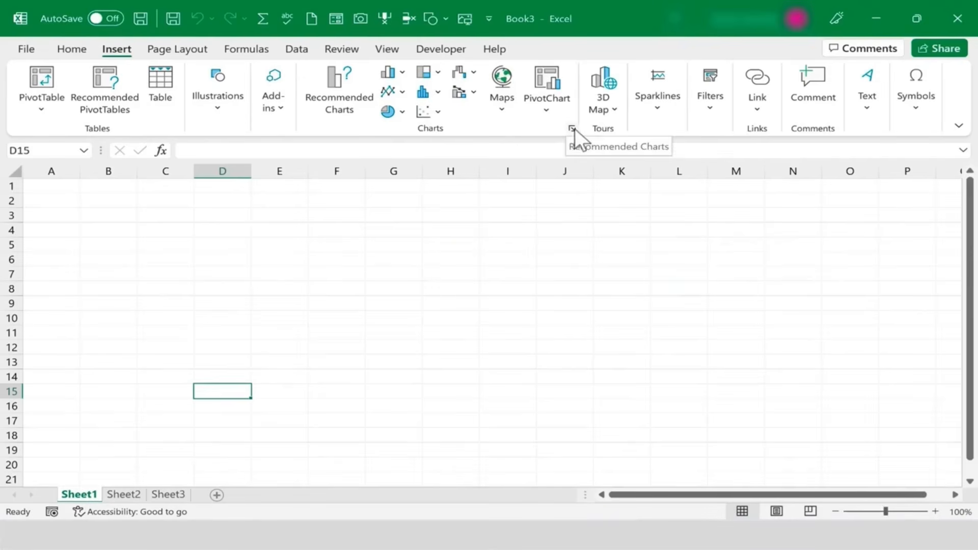
Step: Look through the Alignment, Border and Fill settings of the Format Cells dialog, leaving the cell formatting unmodified
left_click(81, 49)
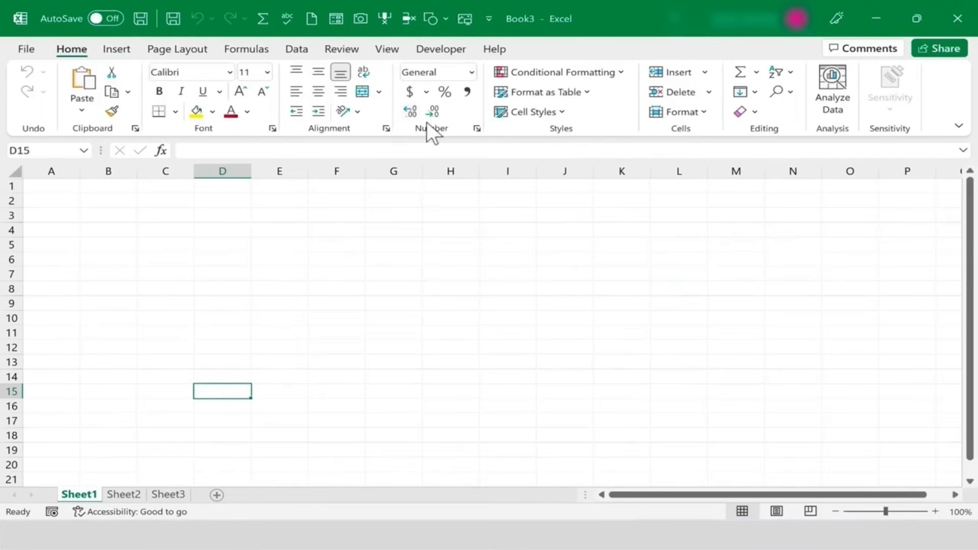
left_click(385, 128)
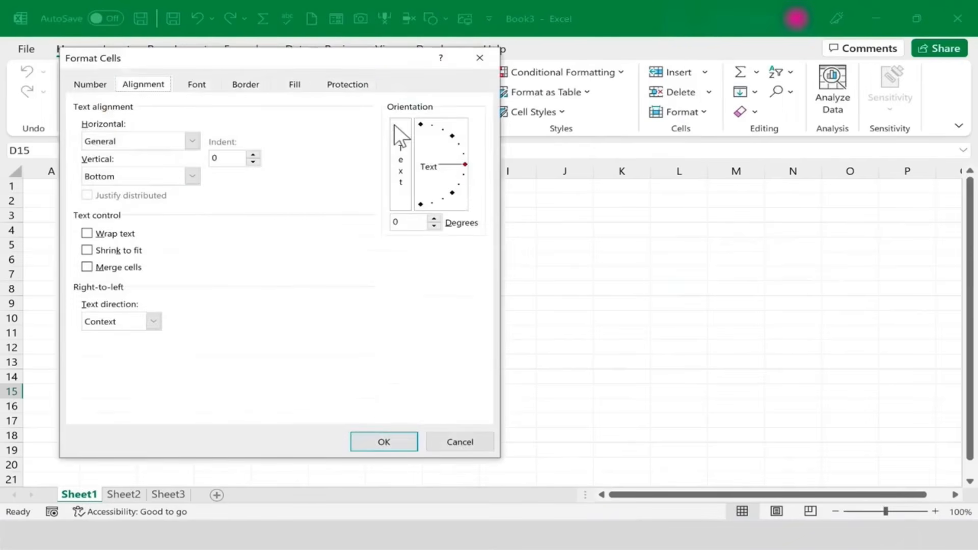
left_click(246, 85)
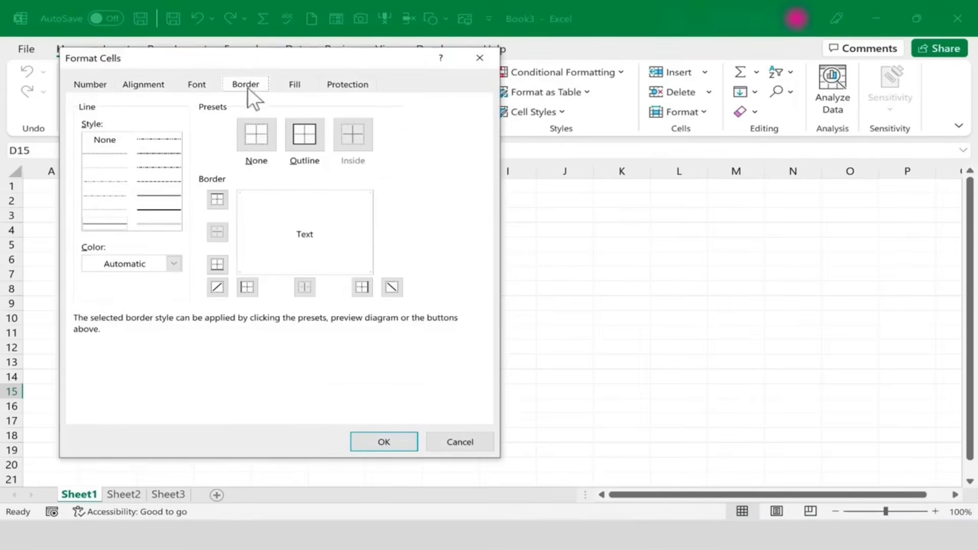
left_click(307, 84)
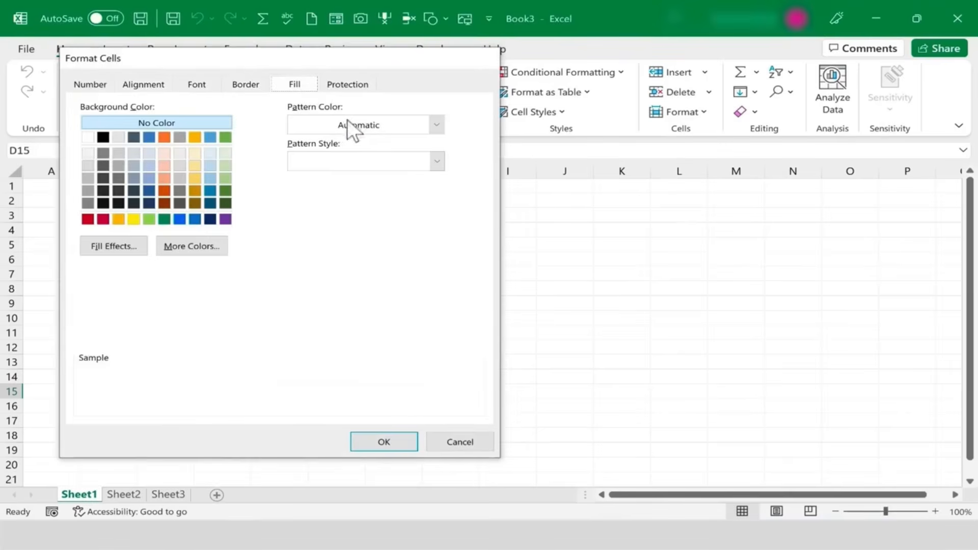
key("Escape")
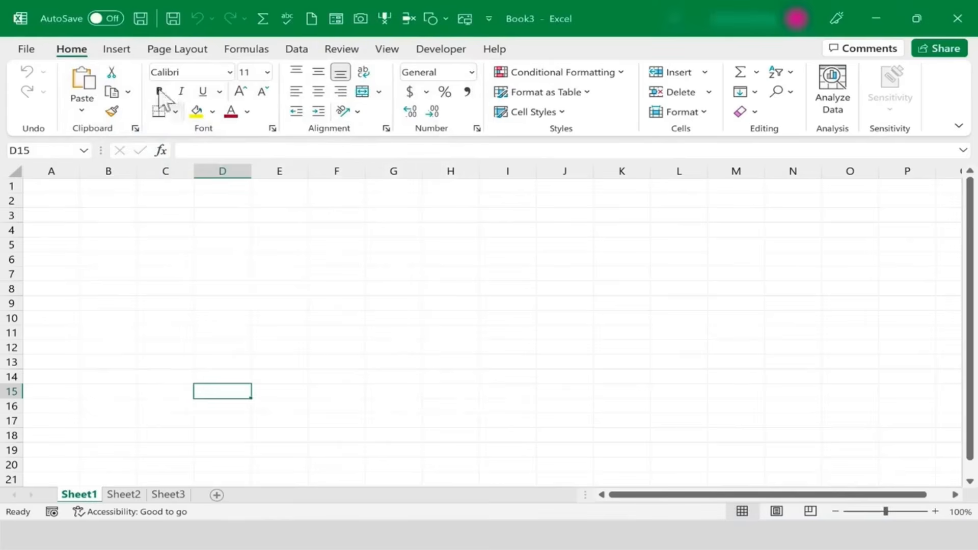
Step: Browse Sheet1 vertically and horizontally, return to its first rows, and try out the zoom slider
left_click(118, 49)
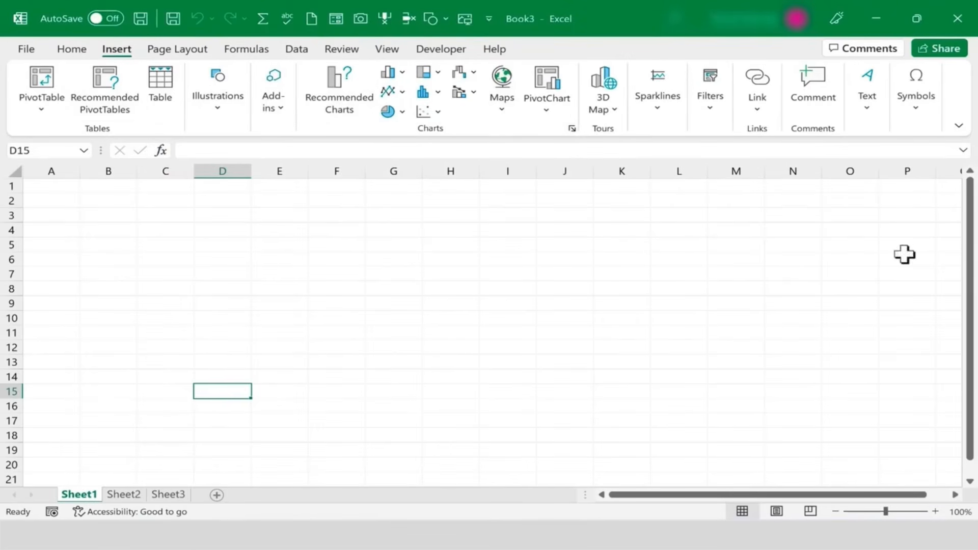
left_click_drag(971, 240, 976, 245)
scroll(840, 372, "down", 7)
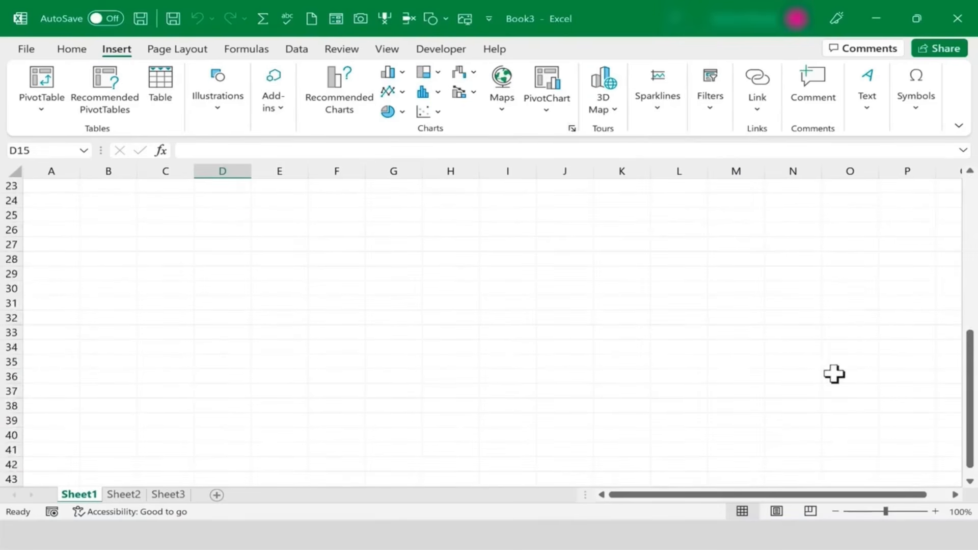
scroll(943, 374, "up", 1)
left_click_drag(968, 359, 970, 188)
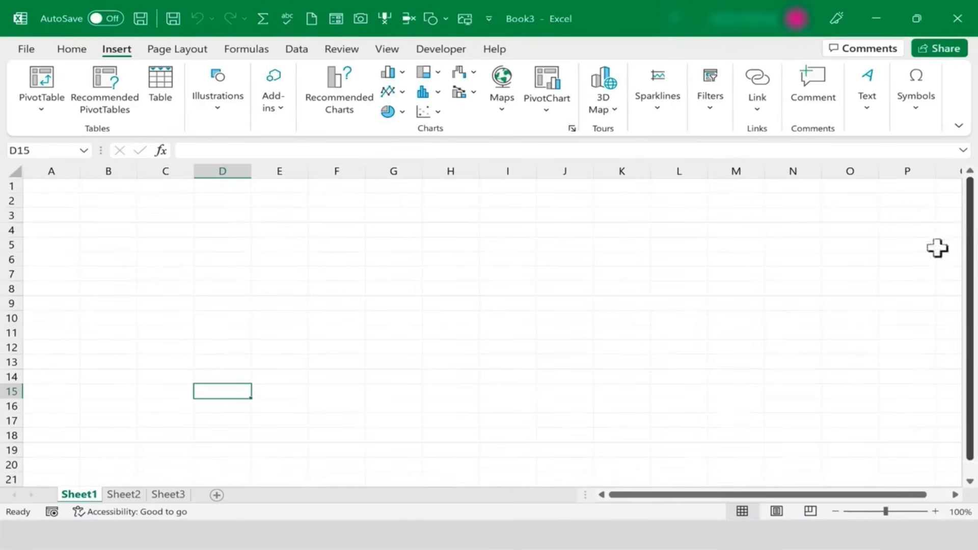
left_click_drag(841, 496, 690, 499)
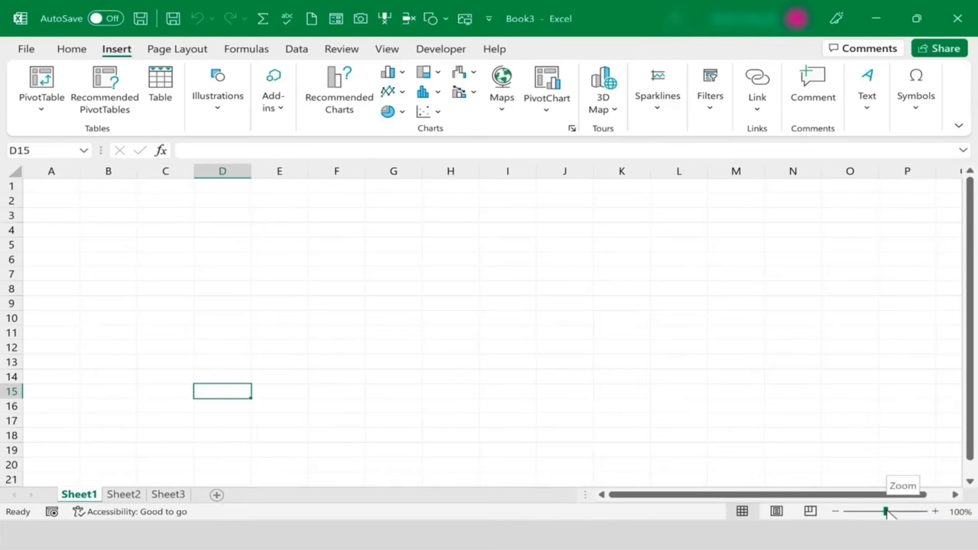
mouse_move(886, 512)
left_mouse_down()
mouse_move(901, 511)
mouse_move(858, 511)
mouse_move(908, 512)
mouse_move(866, 512)
mouse_move(887, 512)
left_mouse_up()
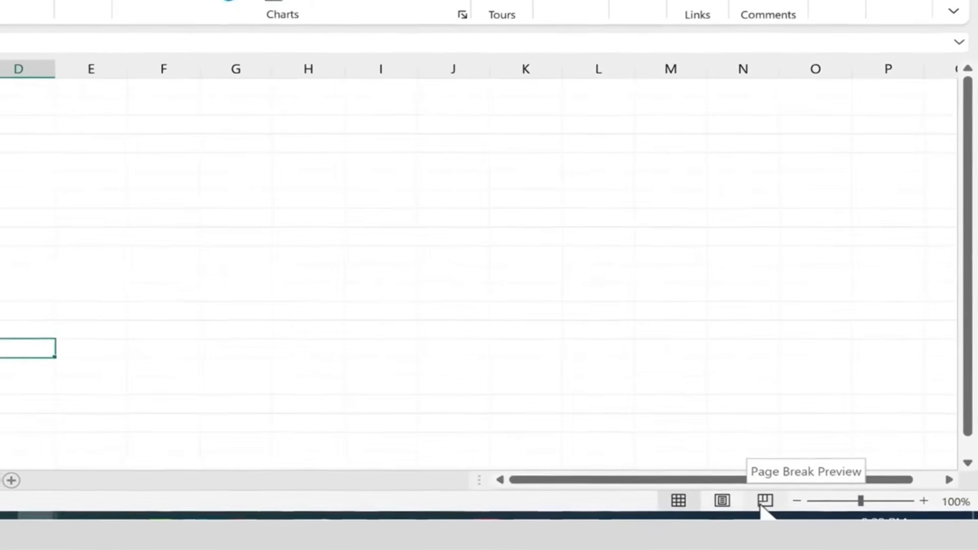
Step: View Sheet1 in Page Break Preview and Page Layout view, and return it to Normal view
left_click(762, 502)
left_click(721, 501)
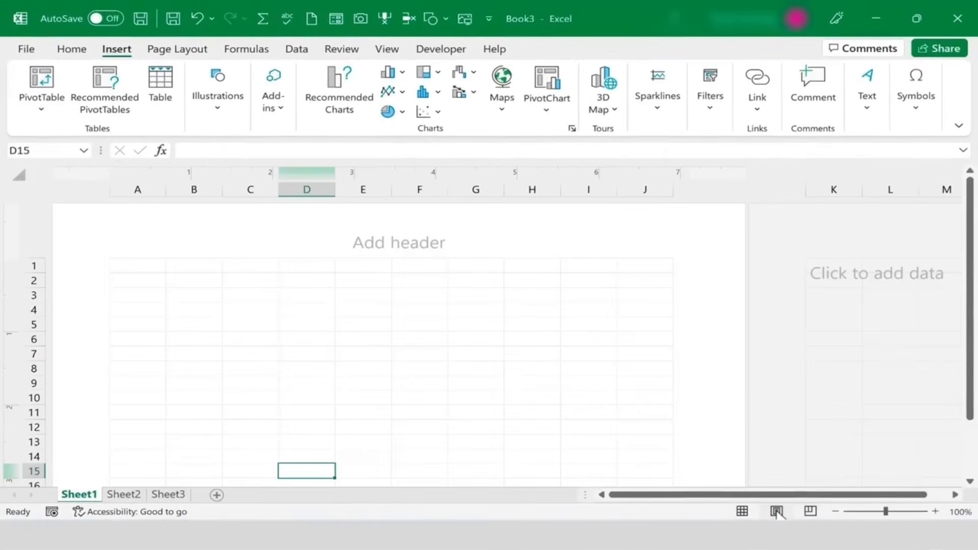
left_click(744, 512)
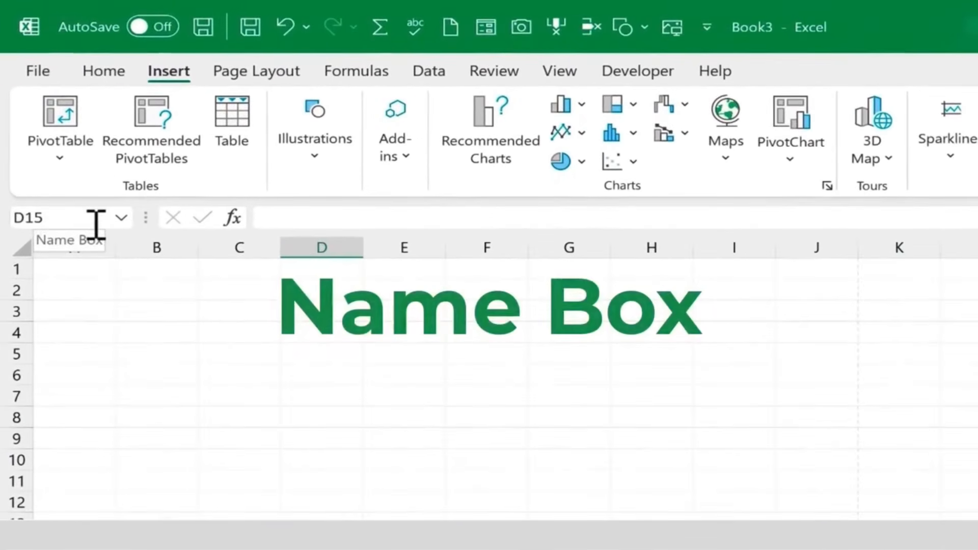
Step: Select cells F4 and E3 to compare their Name Box references, and inspect E3's content in the formula bar
left_click(500, 328)
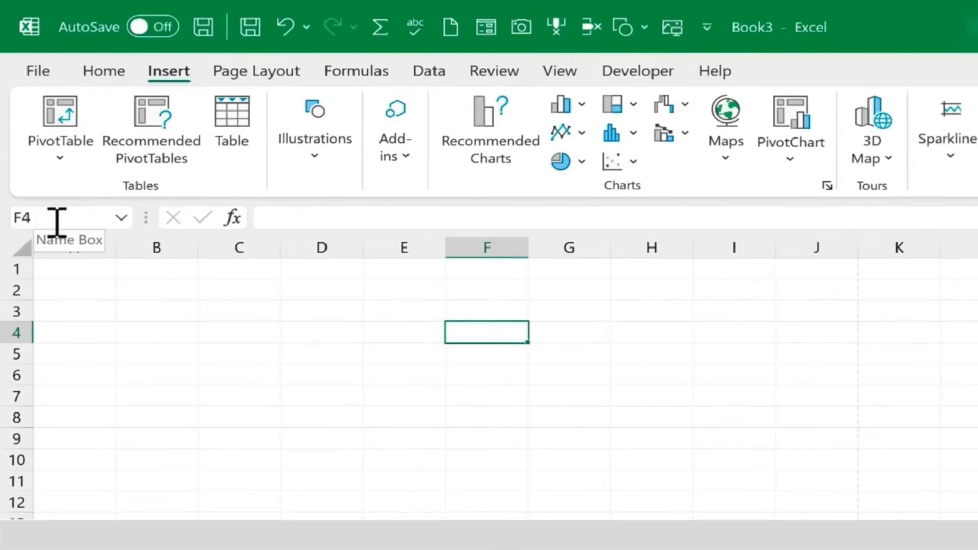
left_click(404, 311)
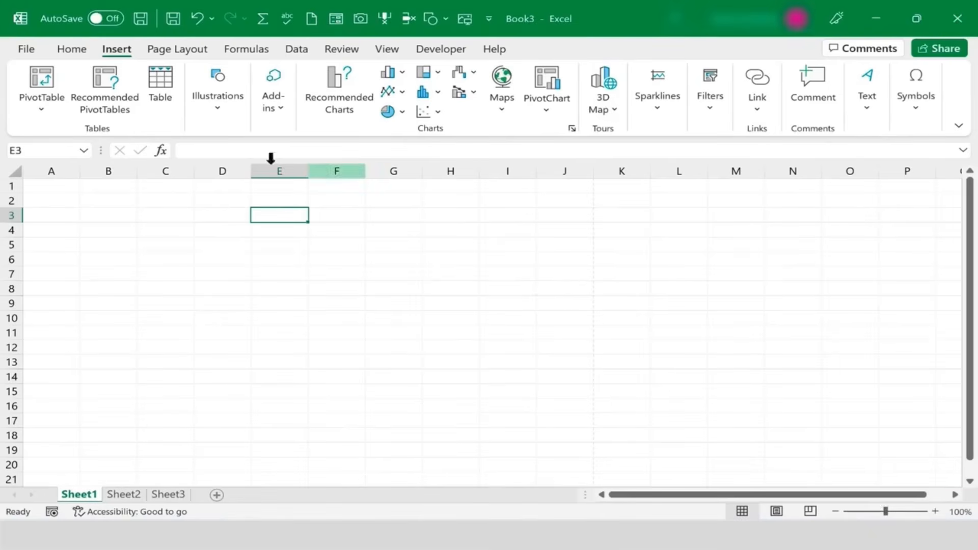
left_click(221, 151)
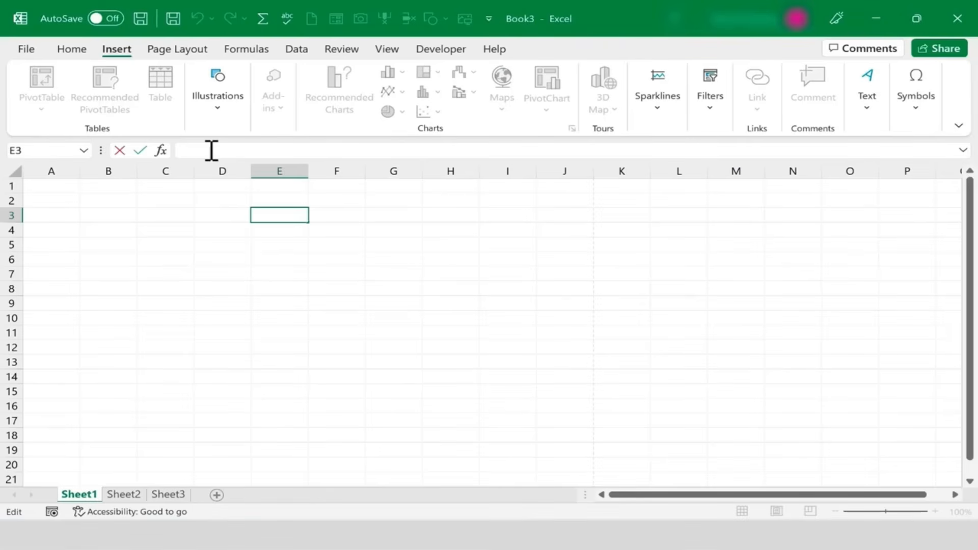
left_click(76, 49)
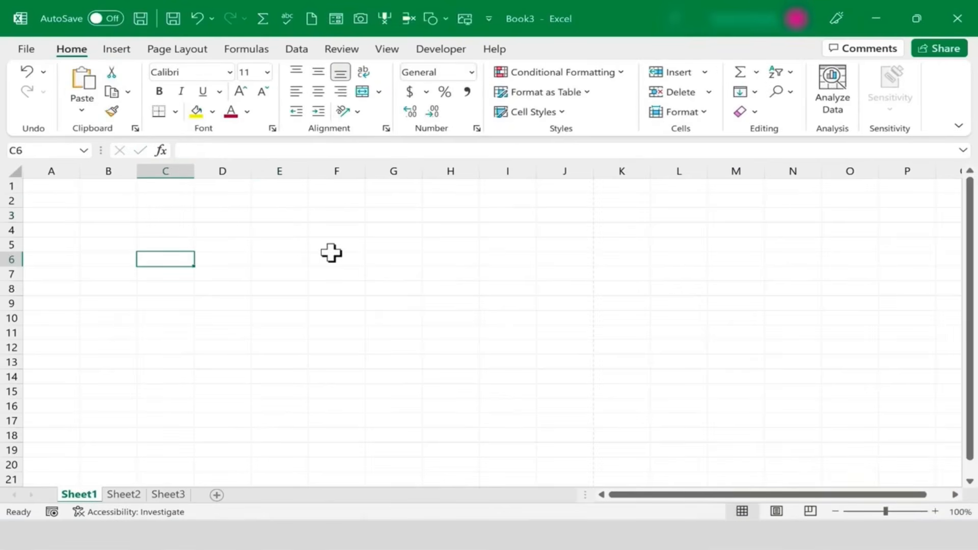
Step: Save the workbook in the Documents folder as "Excel for Beginners - Complete Course"
left_click(26, 49)
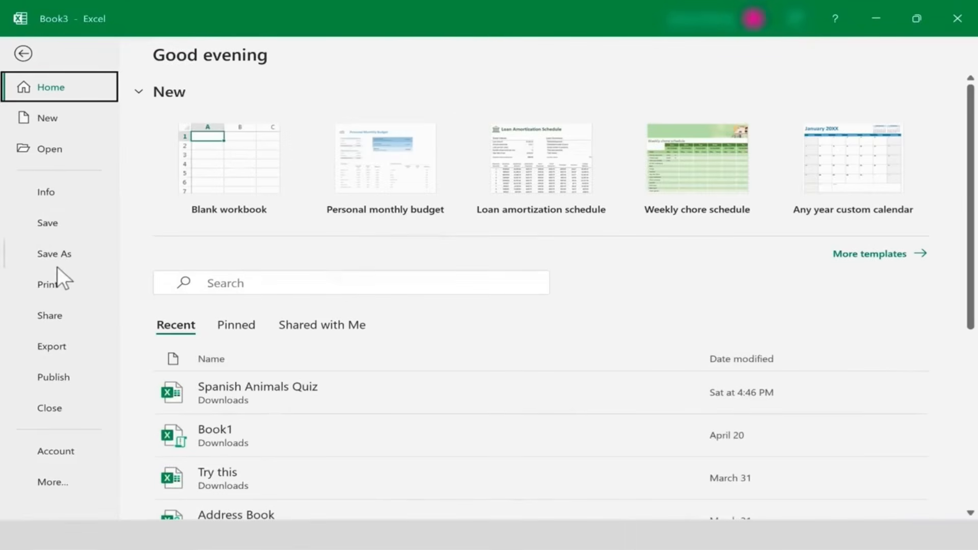
left_click(54, 237)
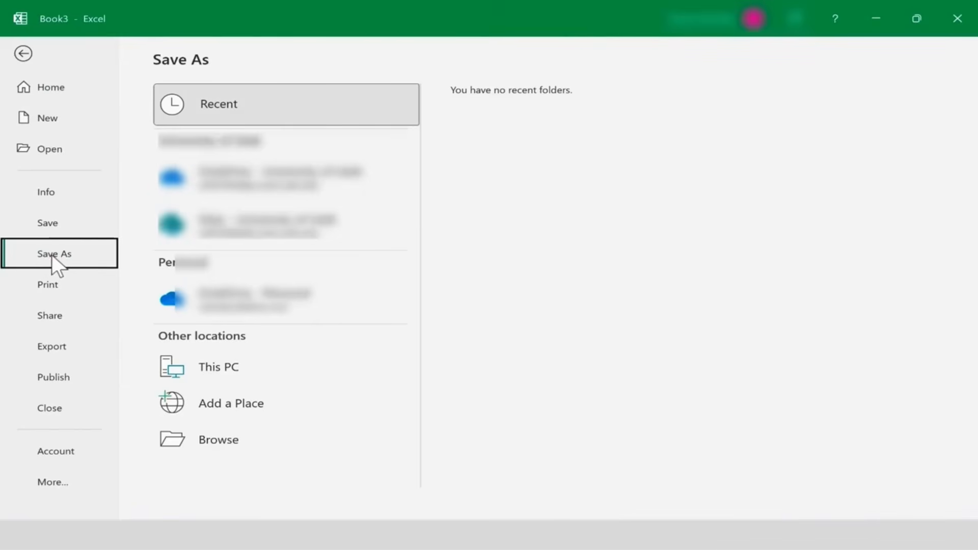
left_click(212, 436)
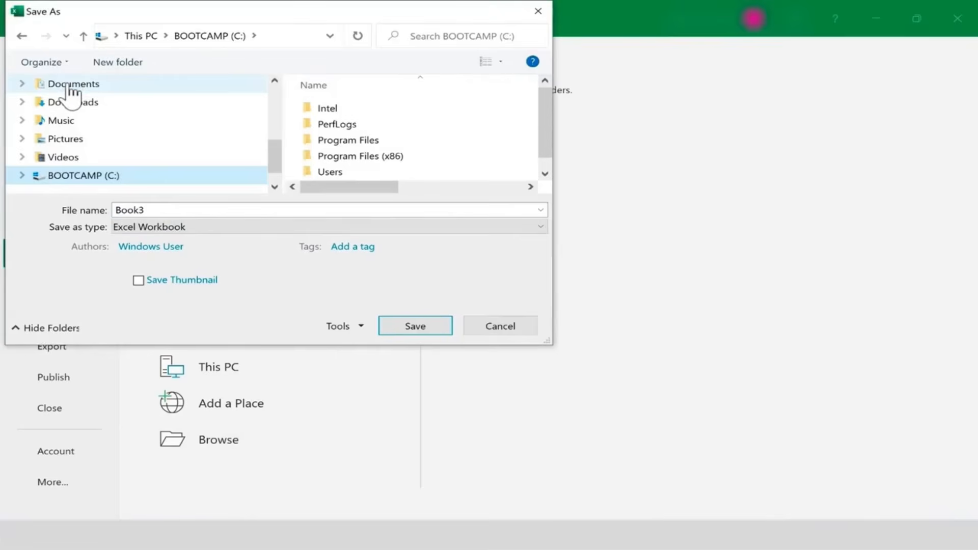
left_click(72, 90)
type("Excel for Beginners - Complete")
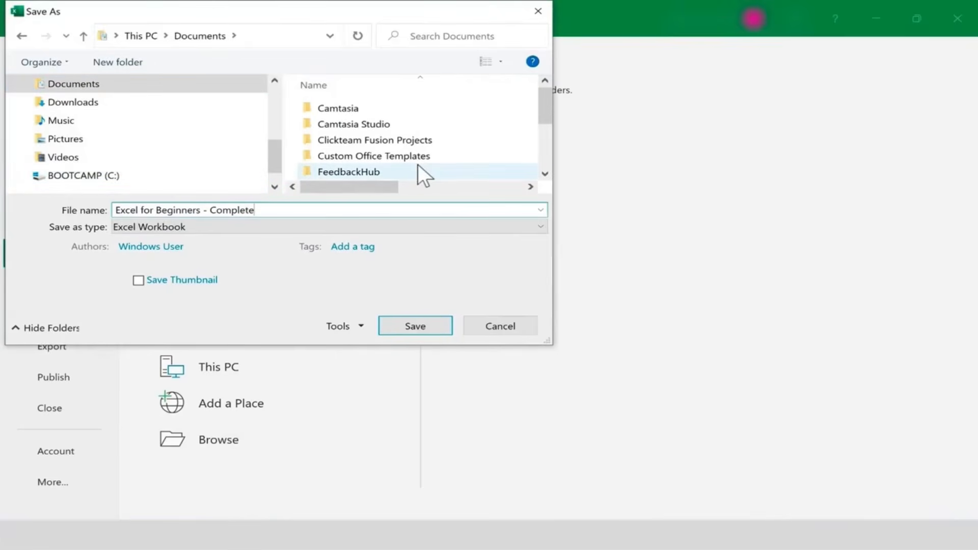
type(" Course")
left_click(424, 326)
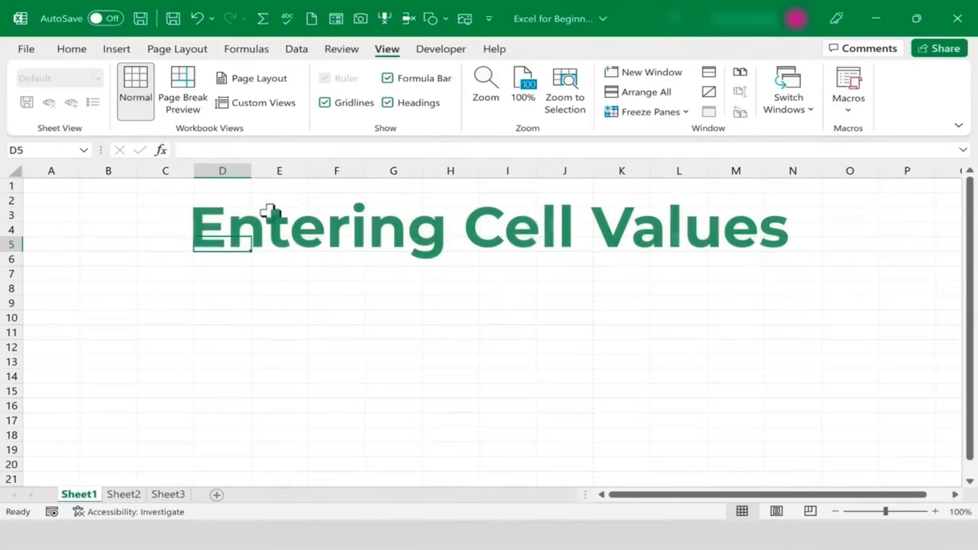
Step: Enter the values 1, 2, 3 and 4 in cells A1 to A4
left_click(303, 261)
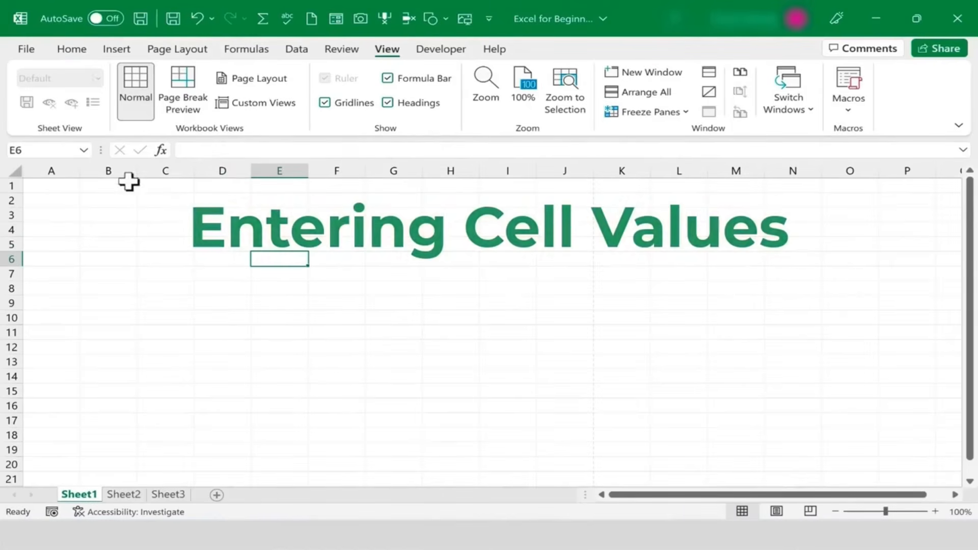
left_click(402, 318)
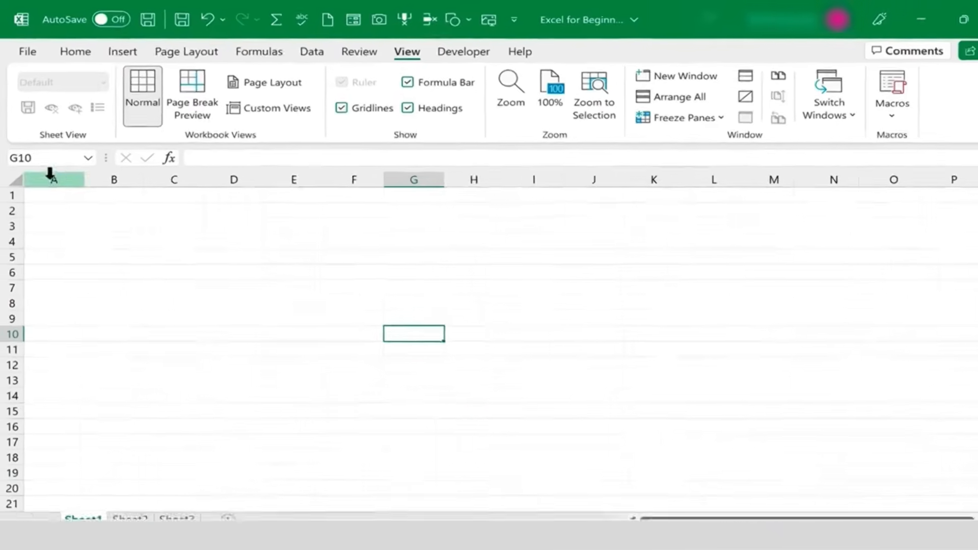
left_click(70, 243)
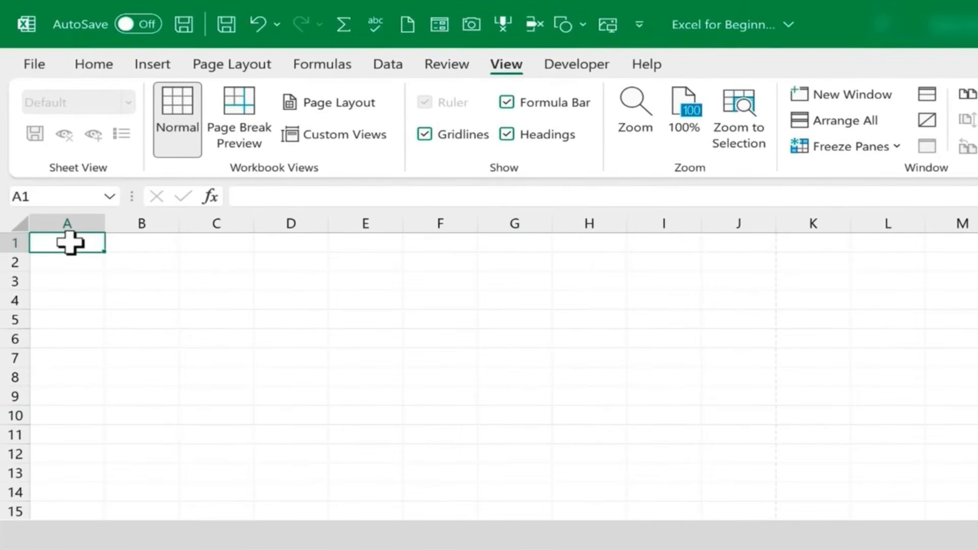
type("1")
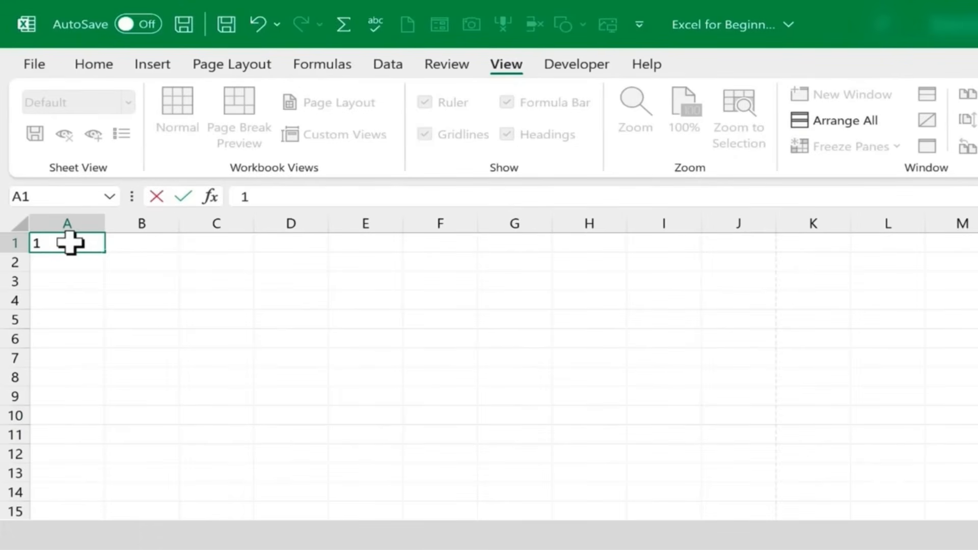
key("Return")
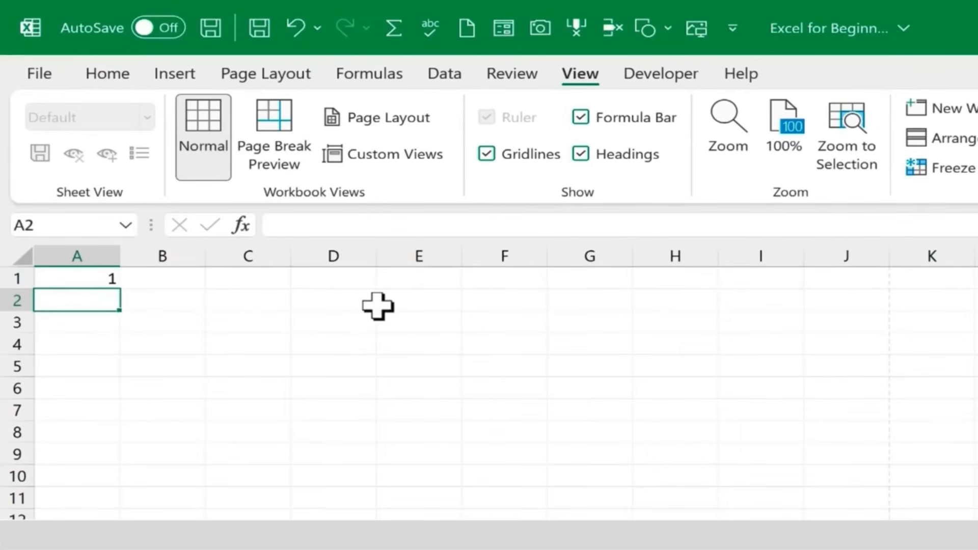
type("2")
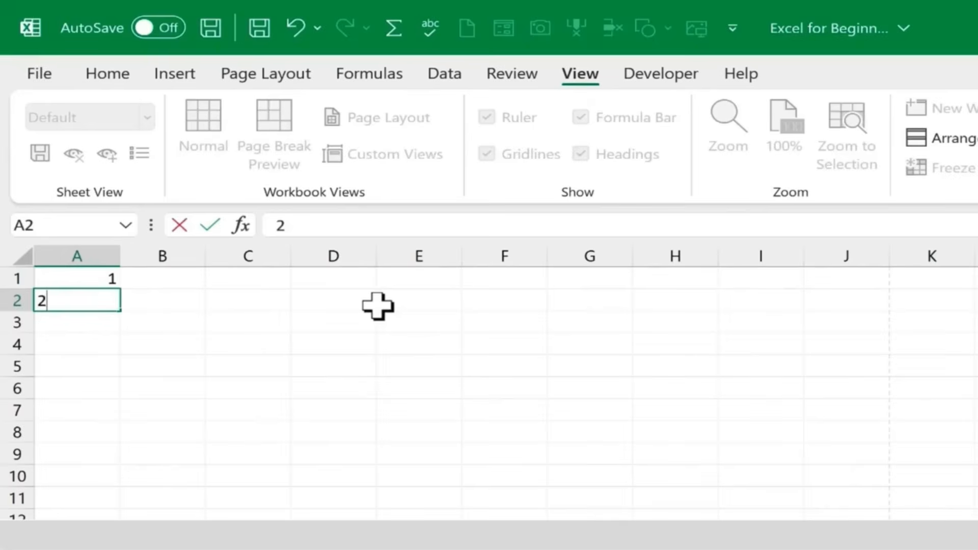
key("Return")
type("3")
key("Return")
type("4")
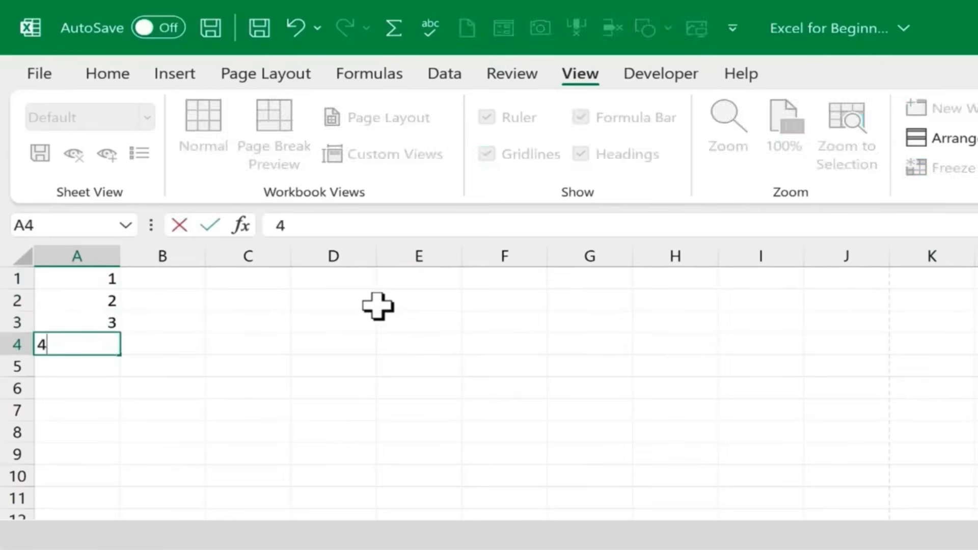
key("Return")
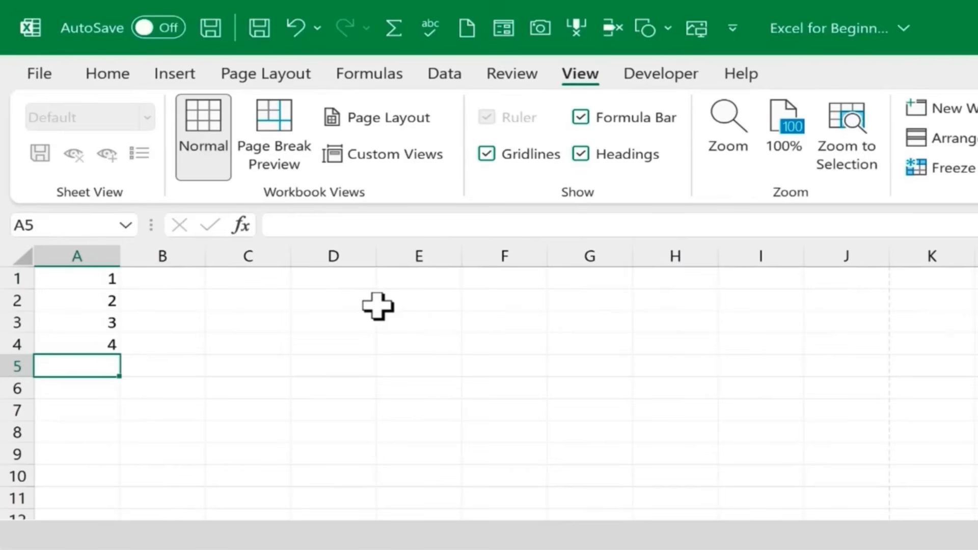
Step: Extend the number series in A1:A4 down column A to row 70 with AutoFill
key("ctrl+z")
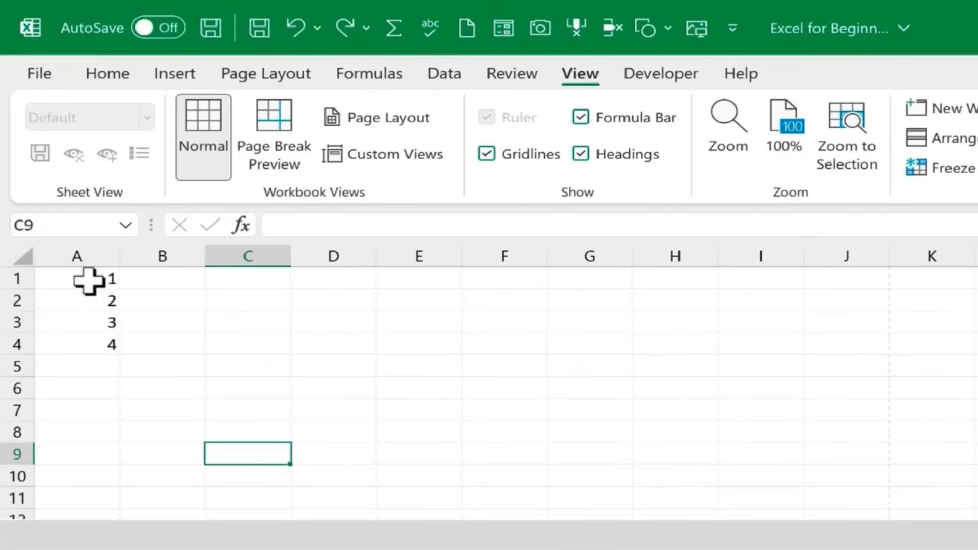
left_click_drag(89, 280, 95, 341)
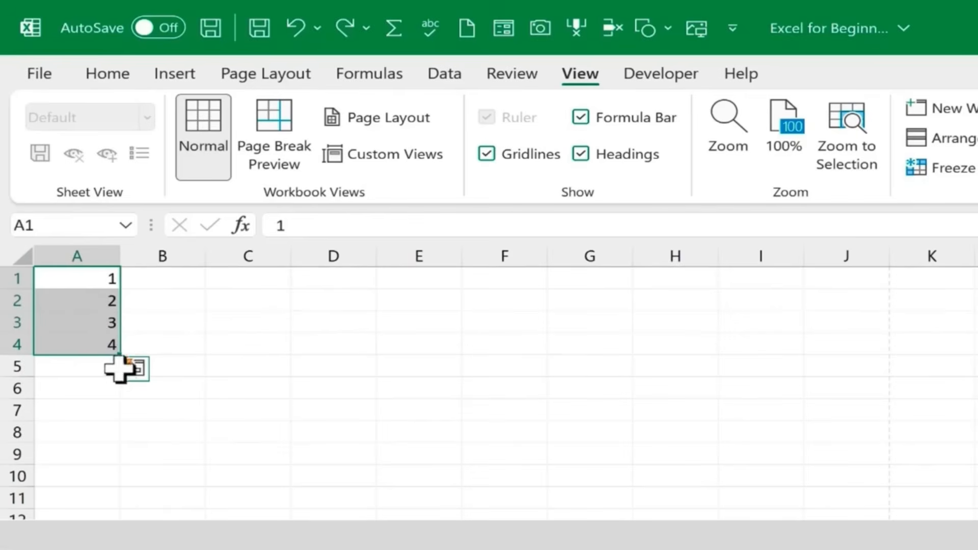
left_click(198, 352)
left_click_drag(91, 277, 98, 338)
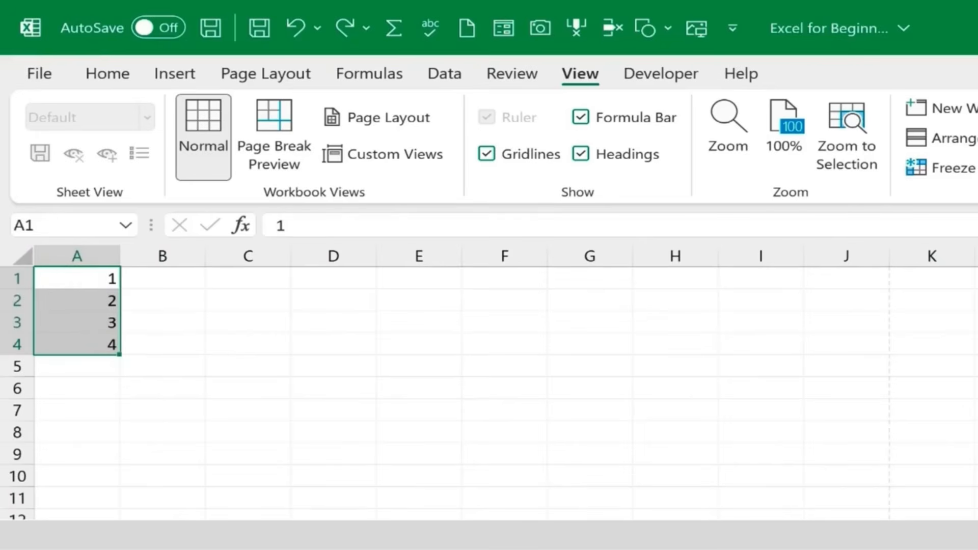
scroll(489, 382, "up", 4)
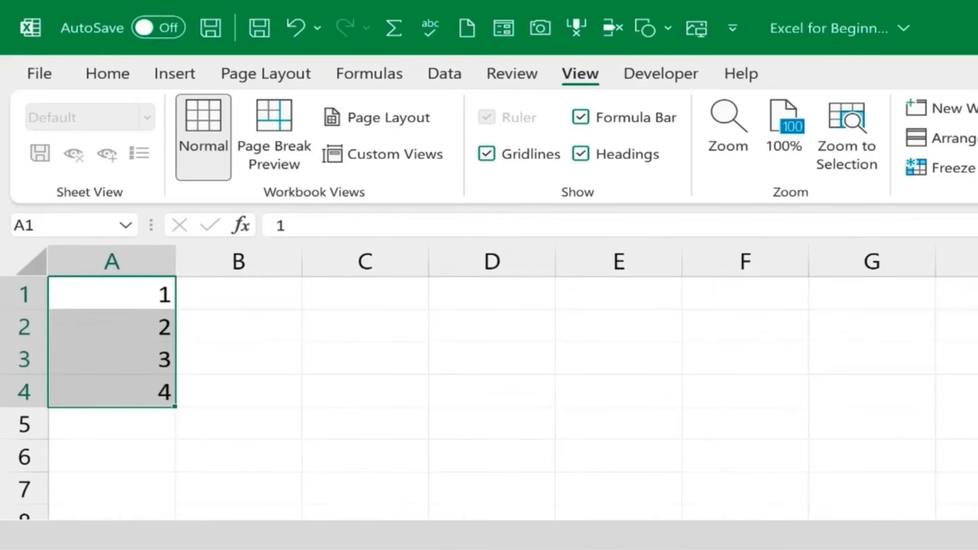
scroll(196, 365, "up", 1)
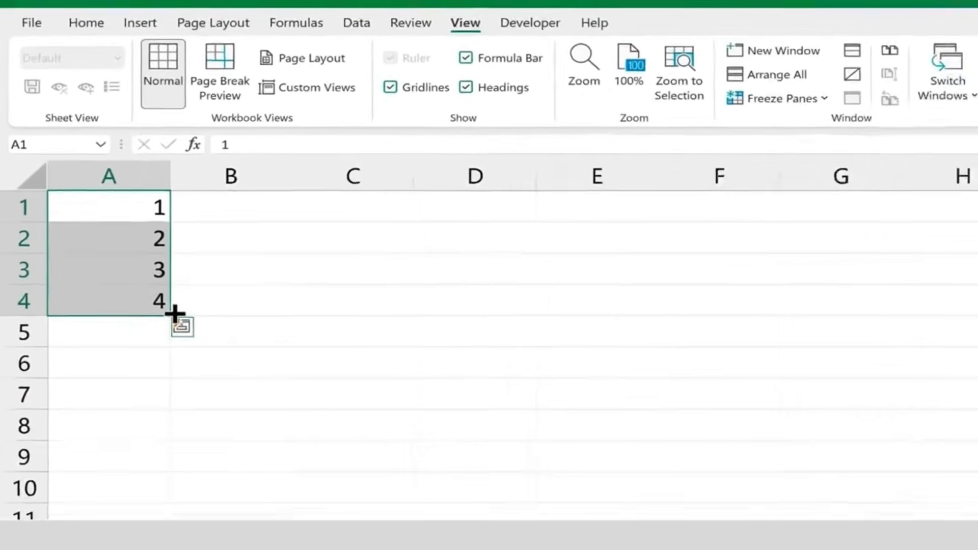
mouse_move(146, 292)
left_mouse_down()
mouse_move(156, 515)
mouse_move(141, 402)
left_mouse_up()
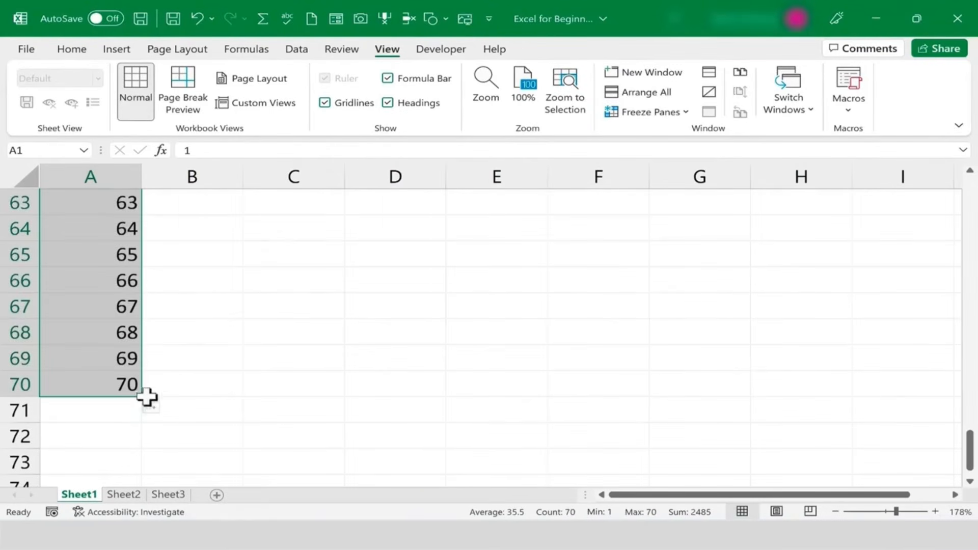
Step: Enter a first name in each of cells B1, B2 and B3
scroll(153, 387, "up", 2)
scroll(163, 381, "up", 19)
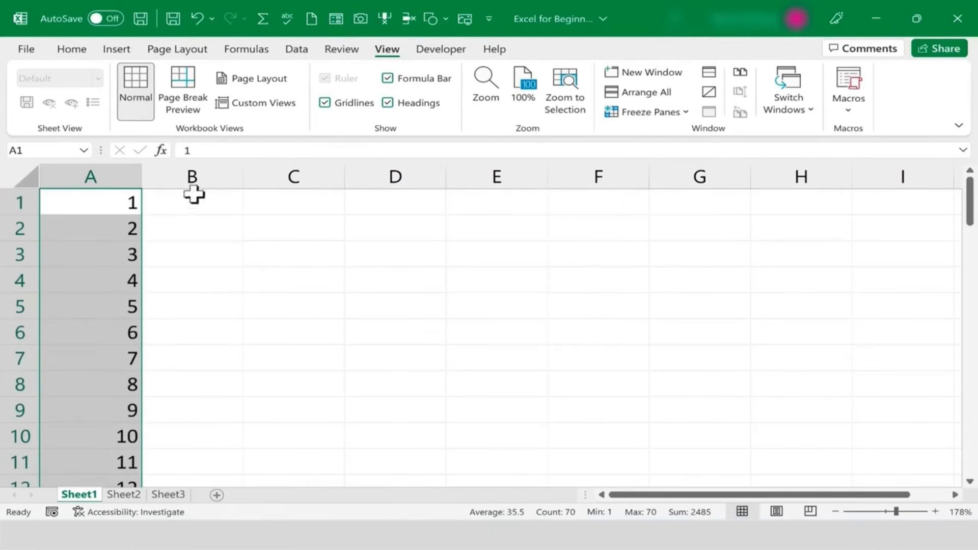
left_click(208, 200)
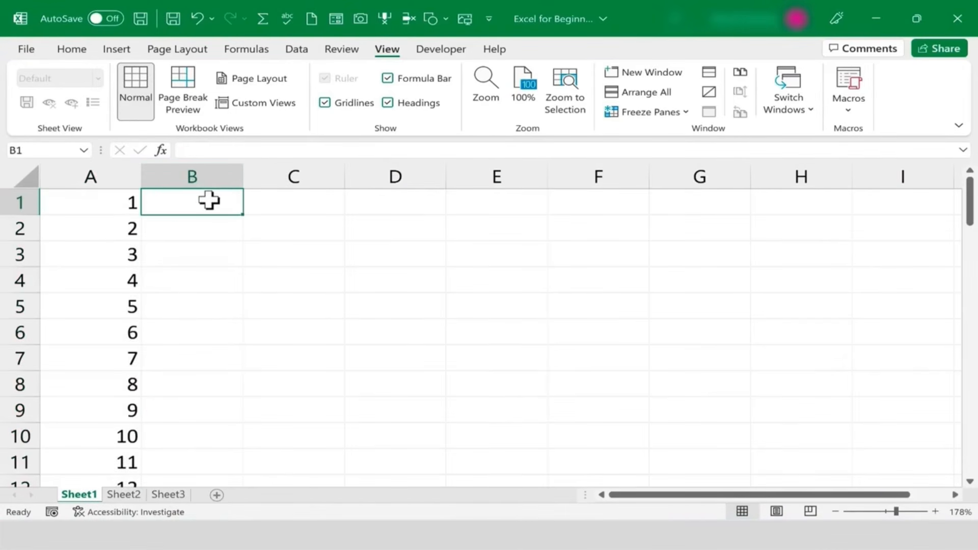
type("Julia")
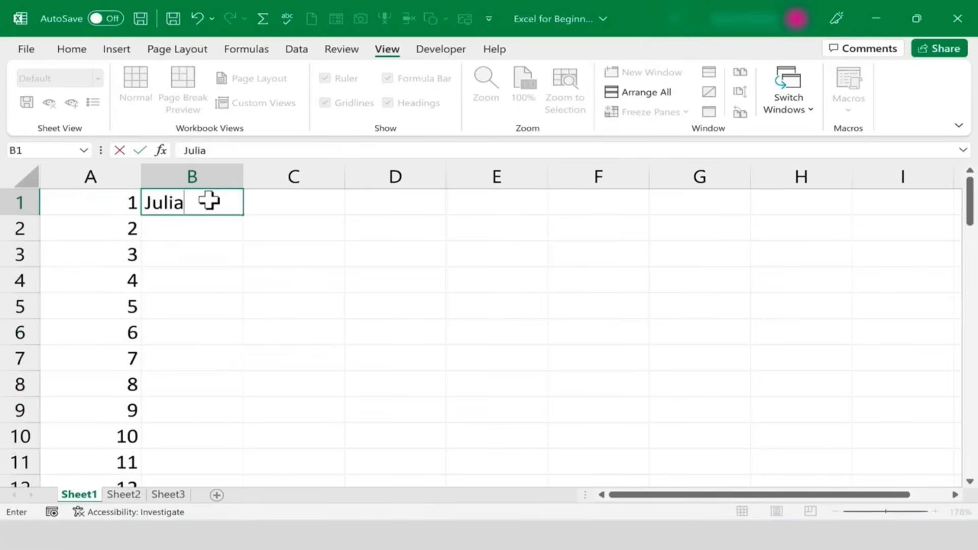
key("Return")
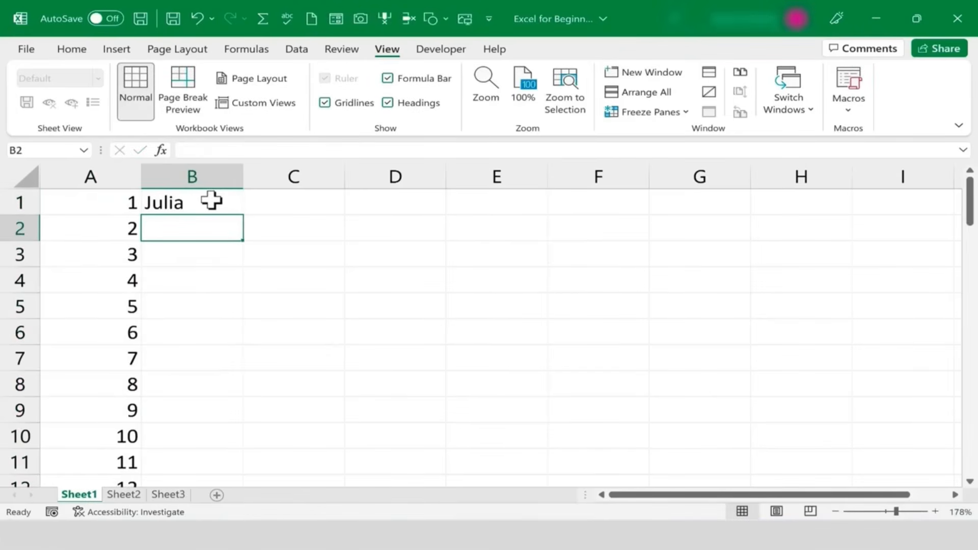
type("Ja")
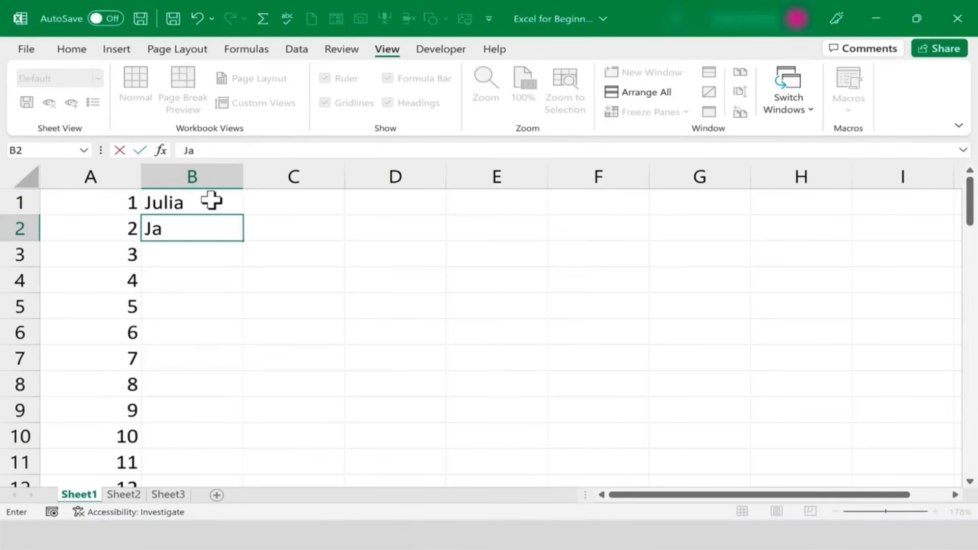
type("ms")
key("Return")
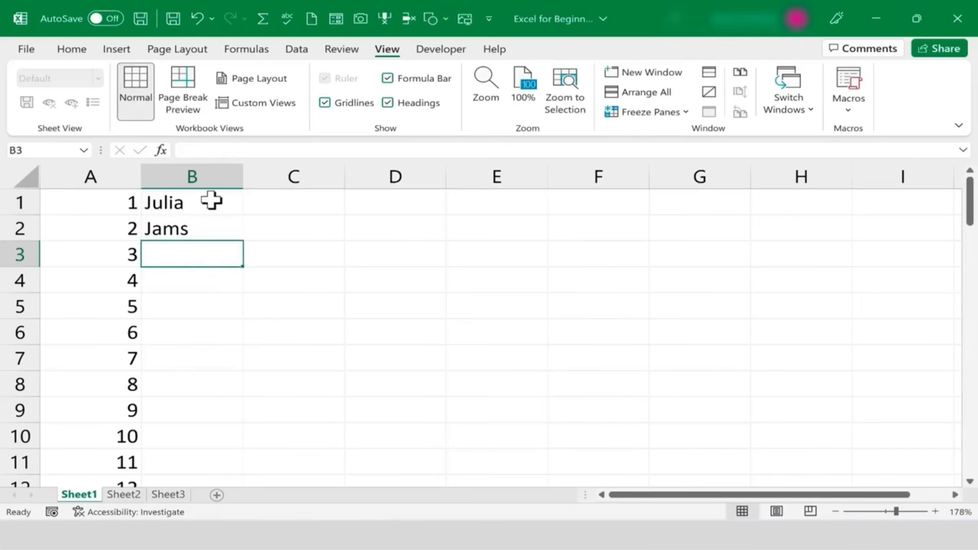
type("Amelia")
key("Return")
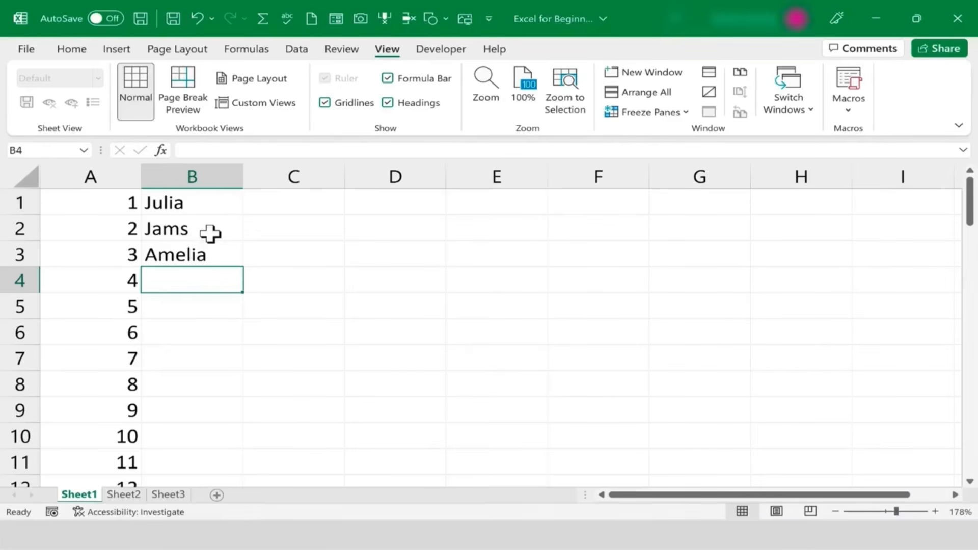
Step: Try in-cell editing of B2, and try overwriting its name from a plain cell selection, cancelling the new entry
left_click(207, 229)
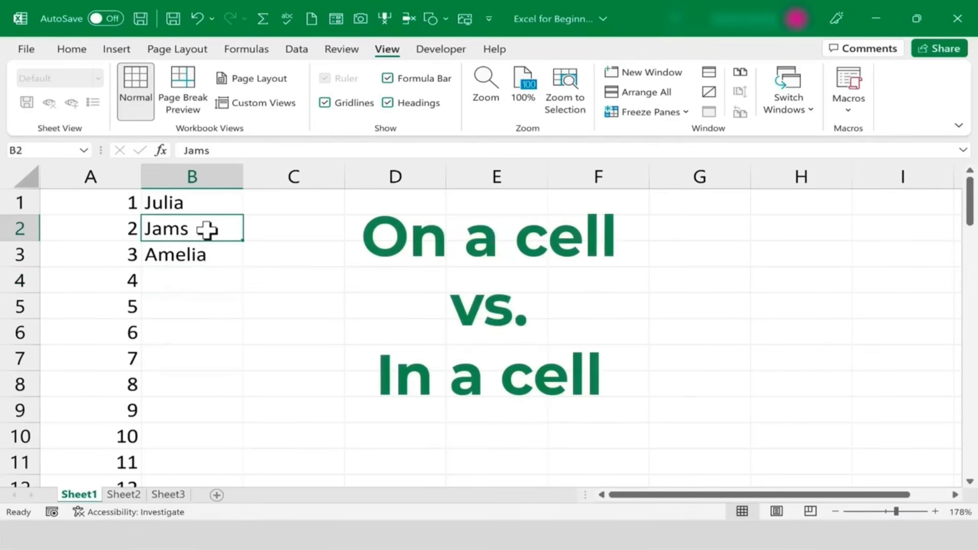
double_click(209, 233)
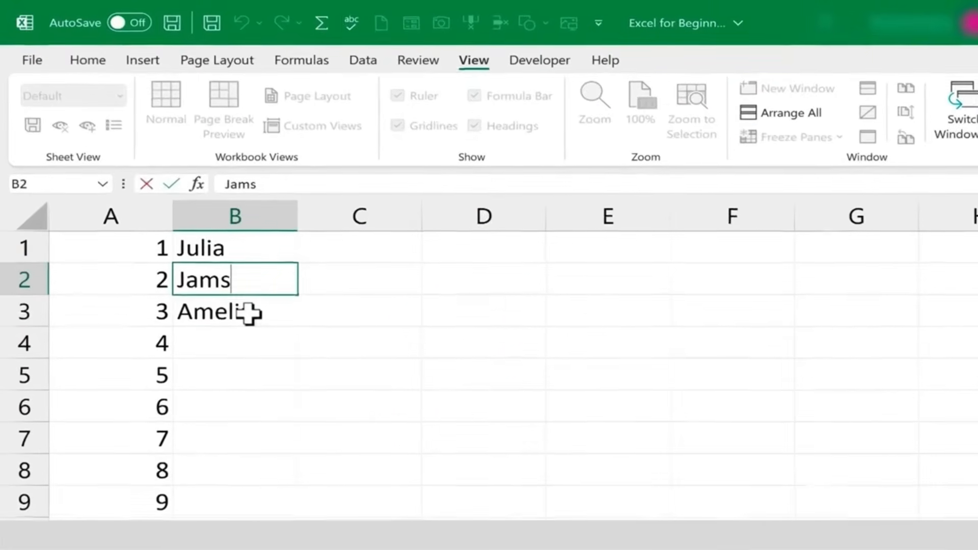
left_click(249, 312)
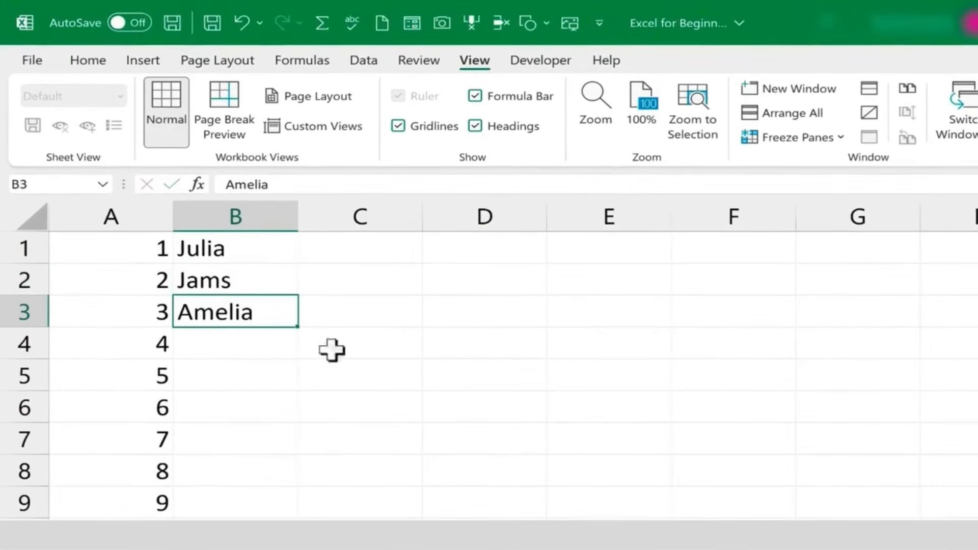
left_click(236, 278)
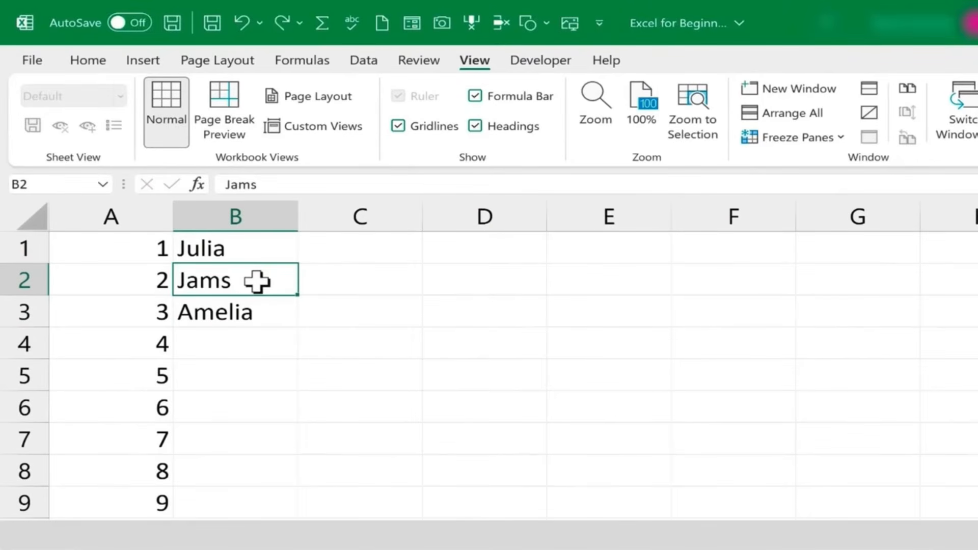
type("j")
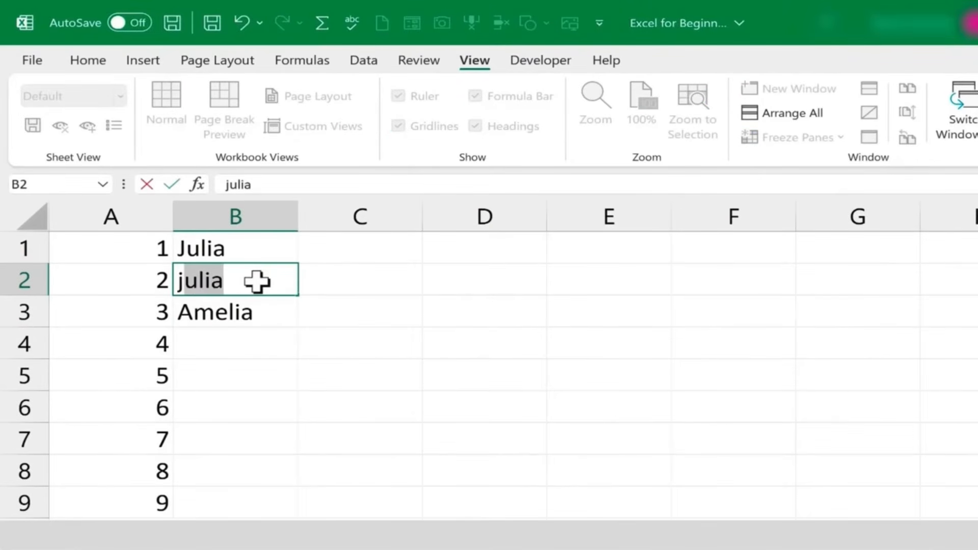
key("Escape")
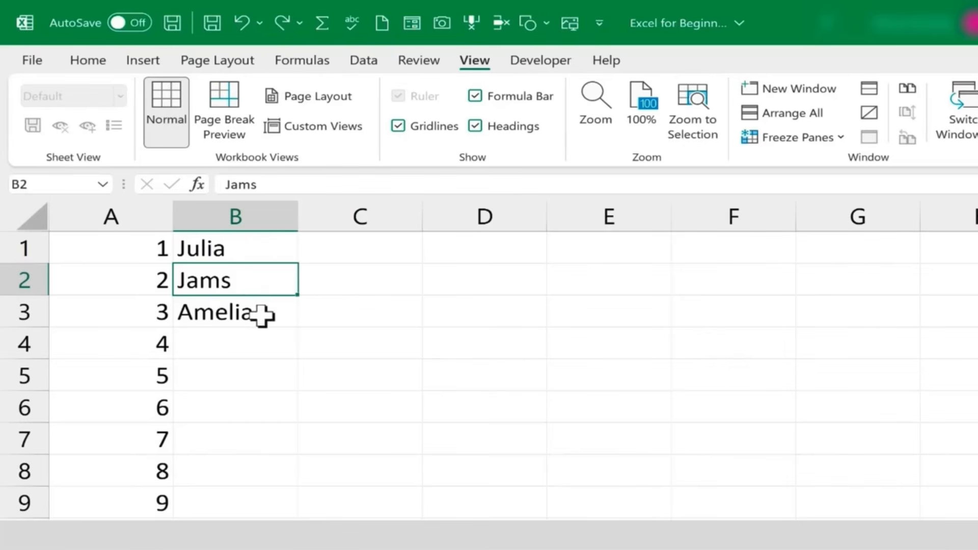
Step: Correct the misspelled name in cell B2 by inserting the missing letter "e" before the final "s"
left_click(247, 310)
left_click(233, 277)
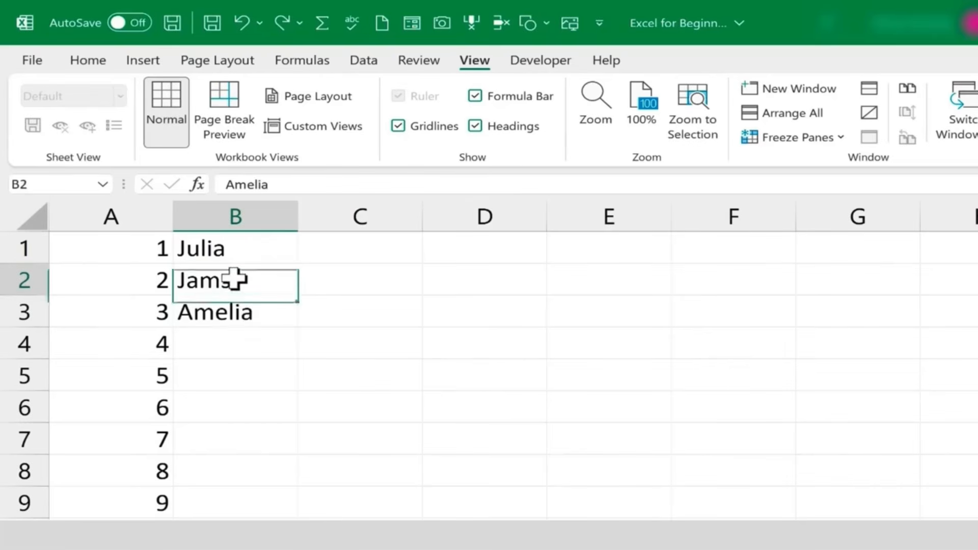
left_click(237, 309)
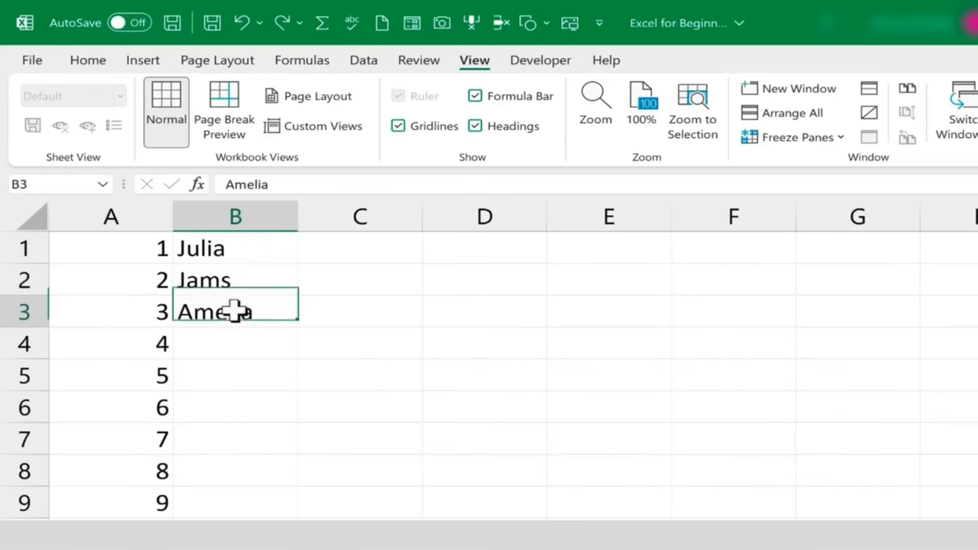
left_click(223, 280)
double_click(257, 288)
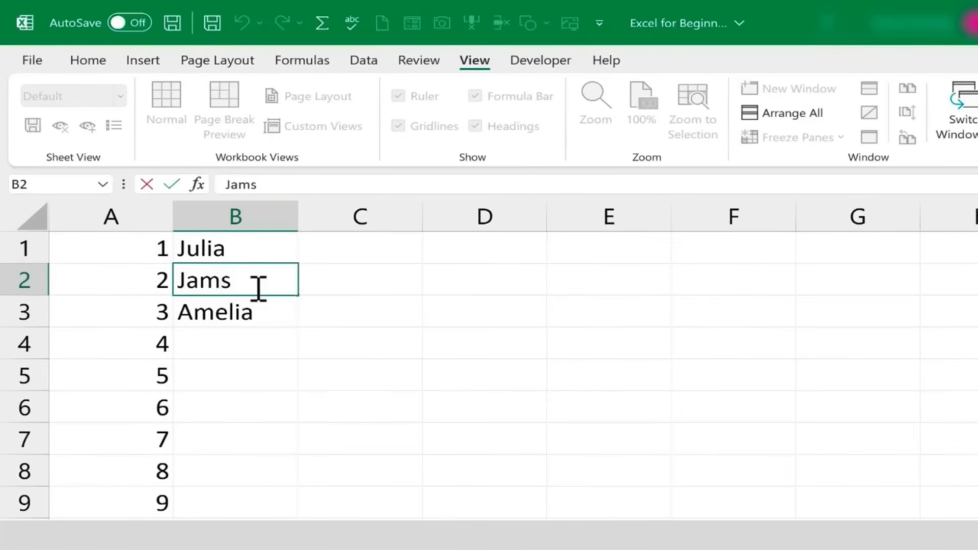
key("Left")
key("Right")
key("Left")
key("Left")
key("Right")
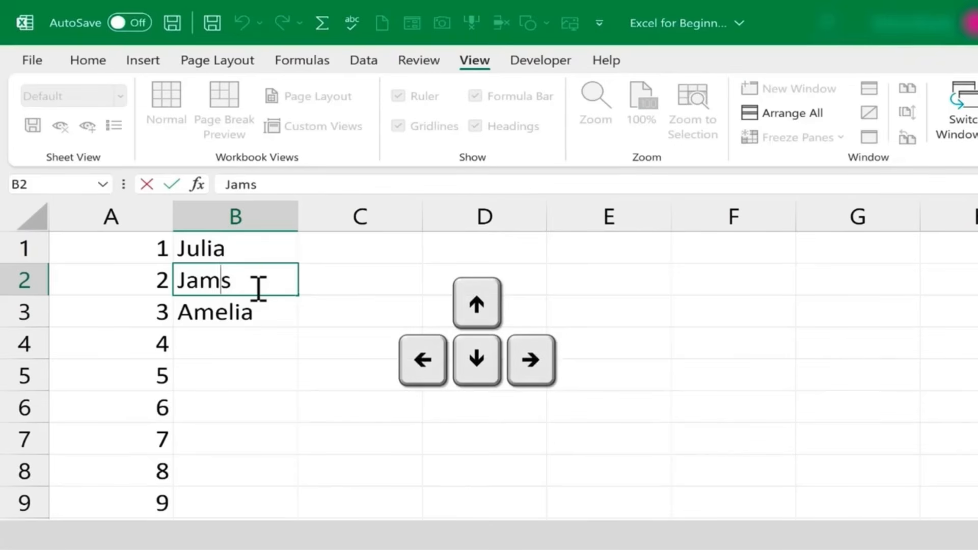
key("Right")
key("Left")
type("e")
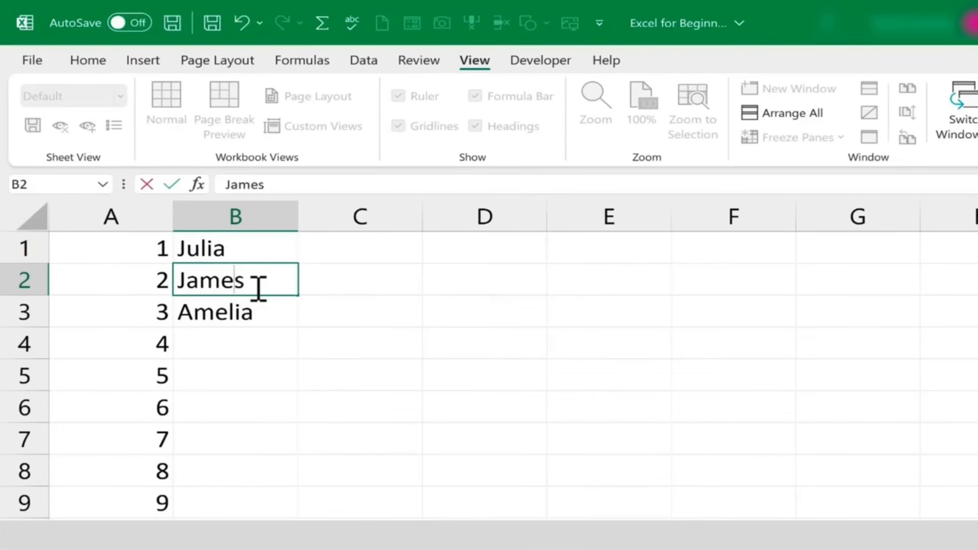
key("Return")
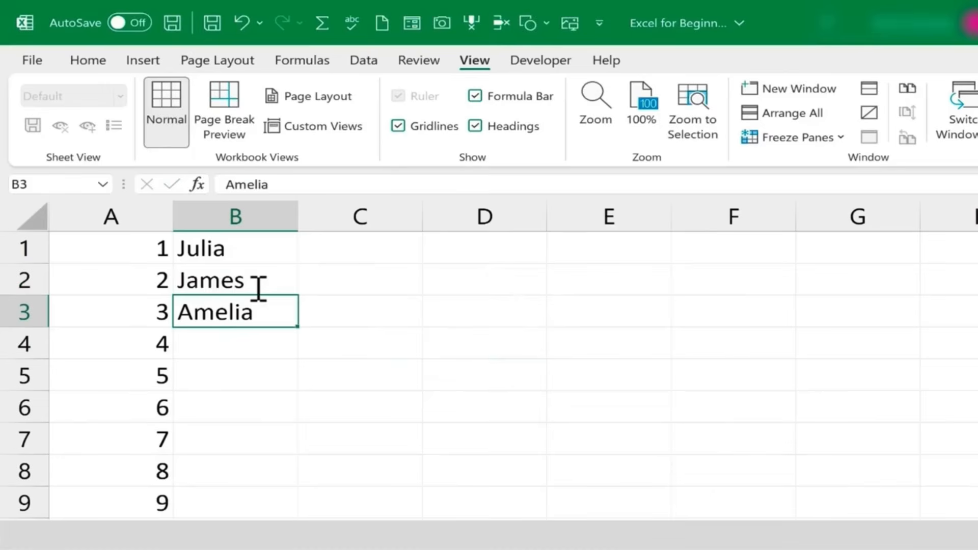
Step: Enter a first name in each of cells B4 and B5
key("Return")
type("Freddy")
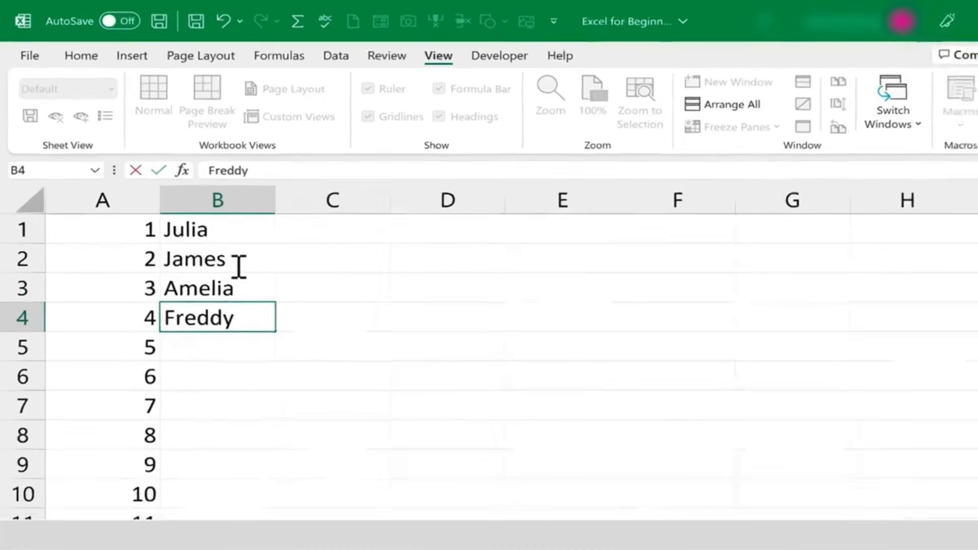
key("Return")
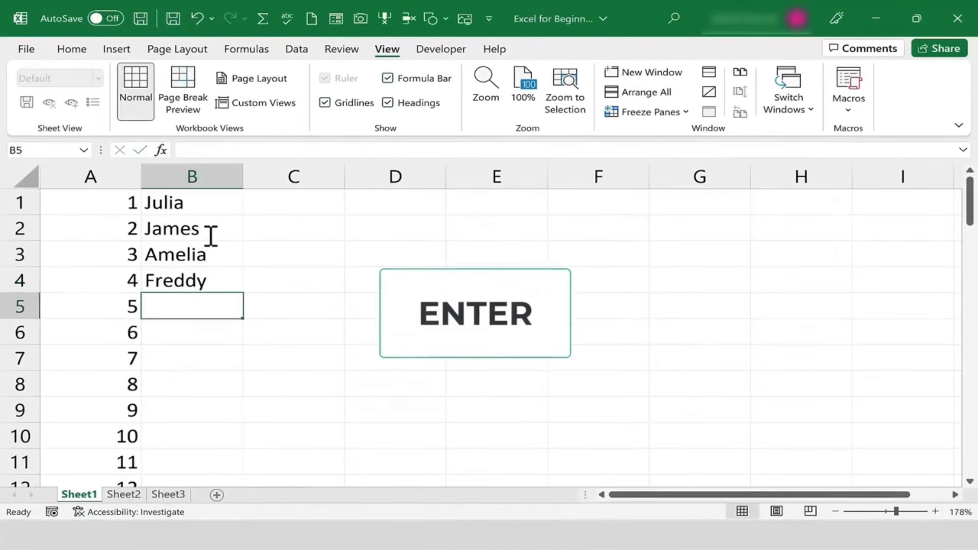
key("Return")
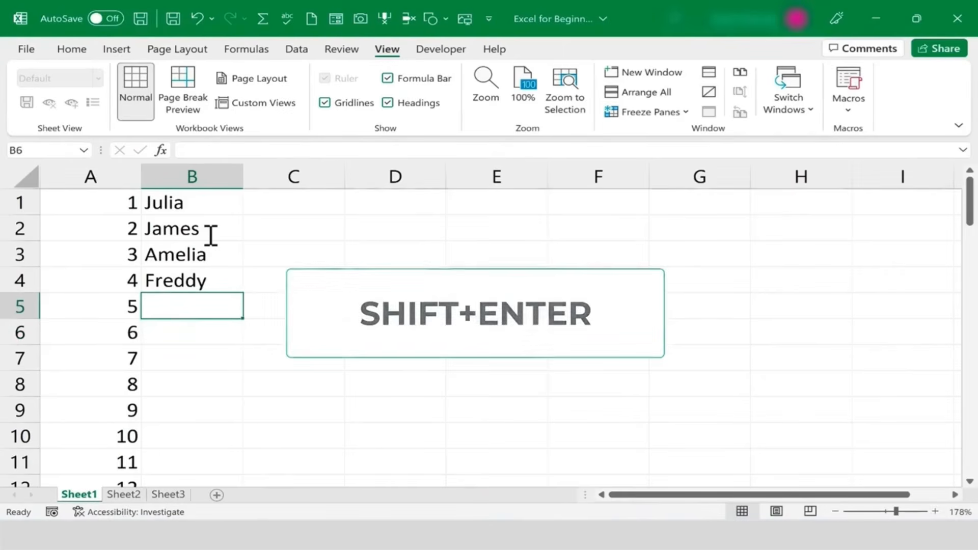
left_click(209, 233)
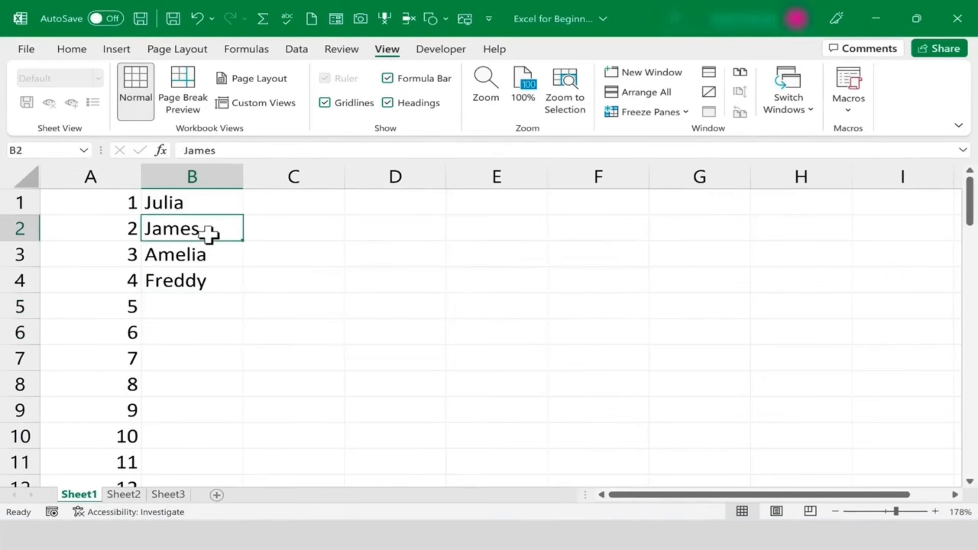
left_click(212, 305)
type("Jeff")
key("Return")
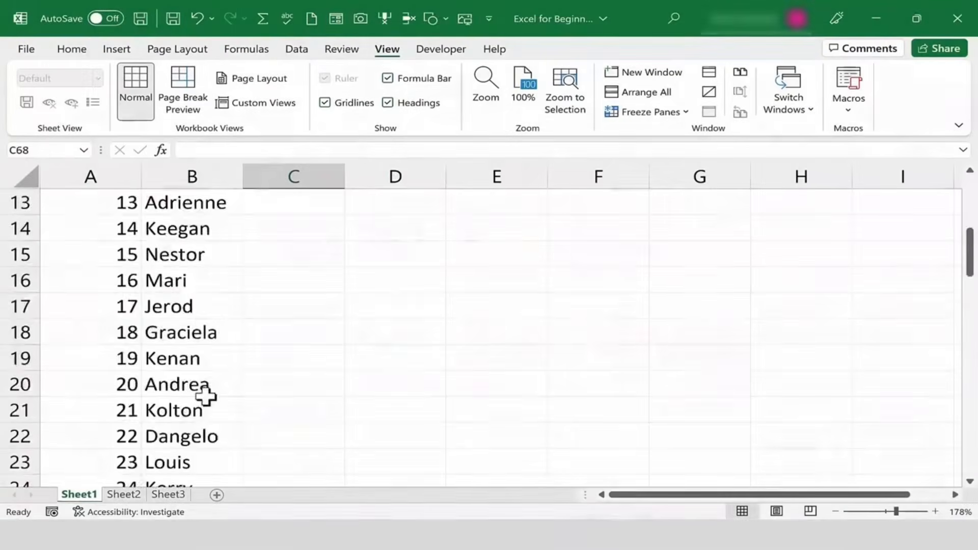
Step: Enter the value 15 in cell C1, beside the first name in the list
scroll(201, 393, "down", 2)
scroll(192, 386, "up", 6)
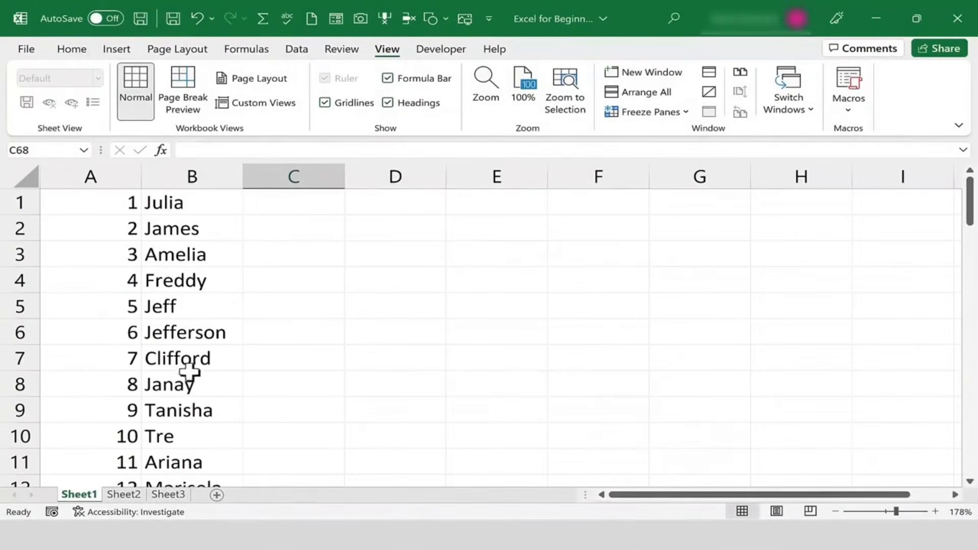
left_click(191, 204)
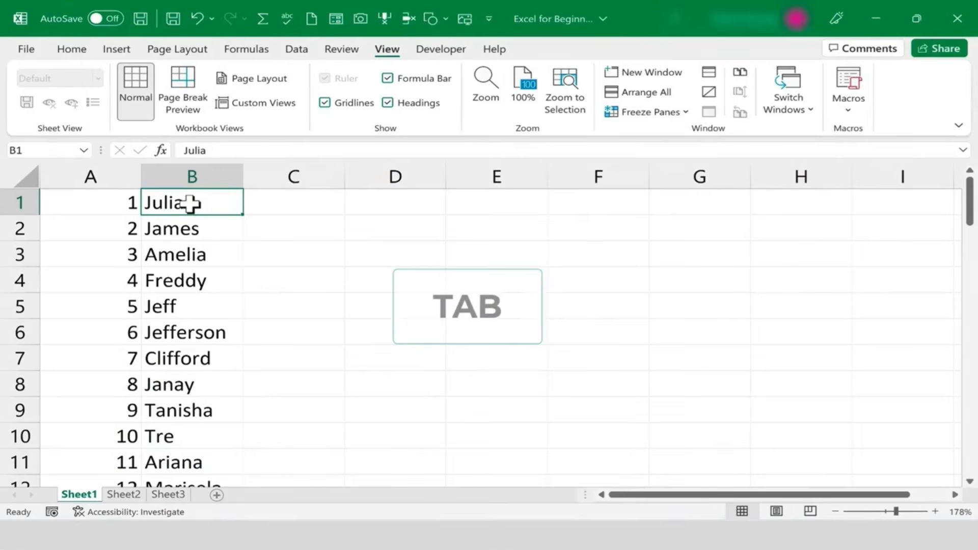
key("Tab")
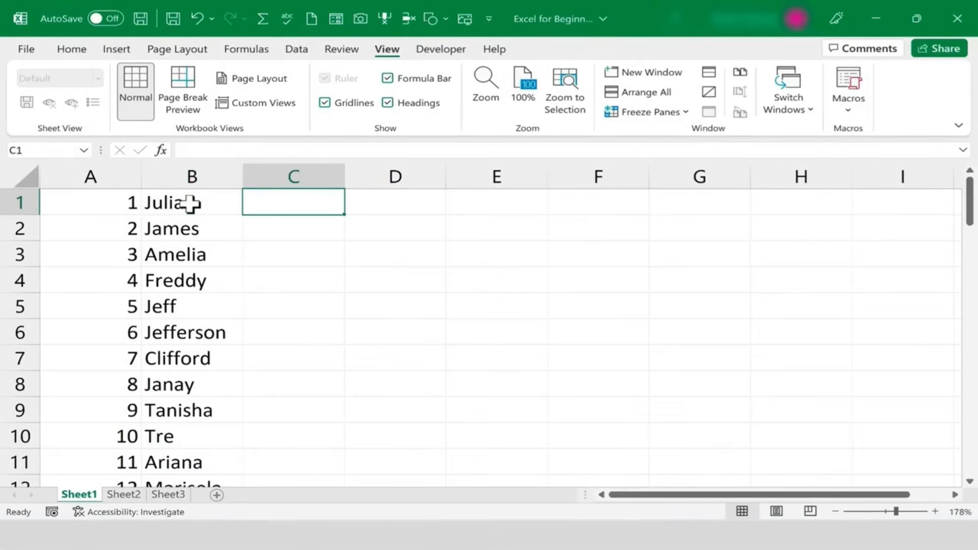
type("1")
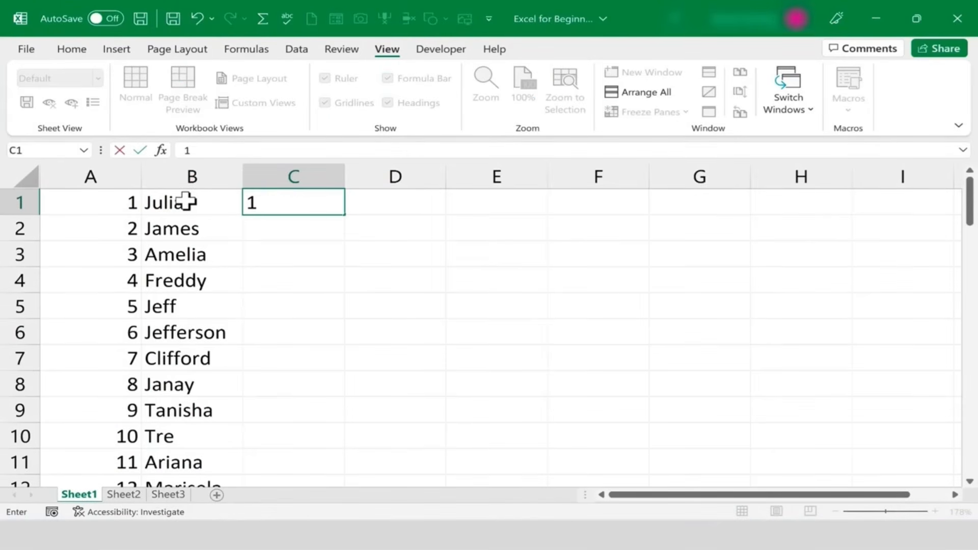
type("5")
key("Return")
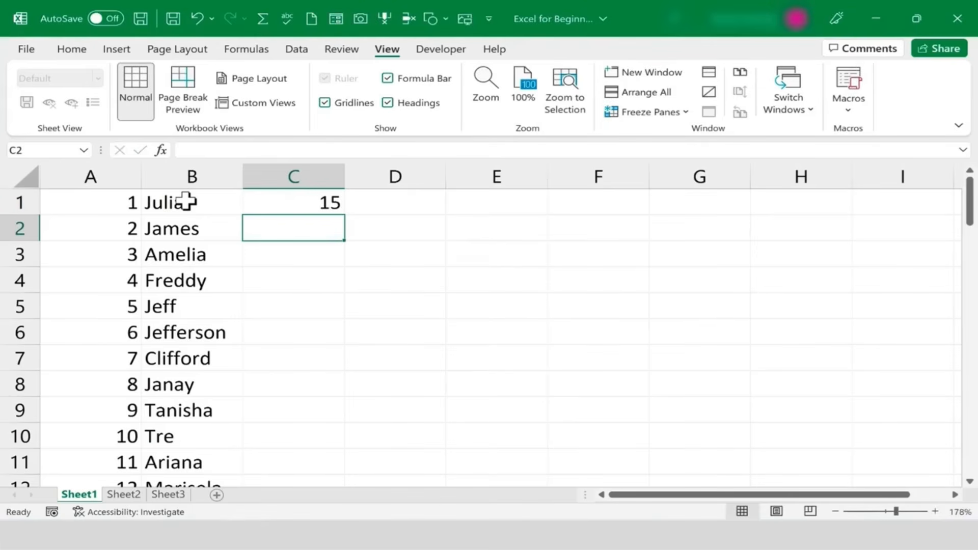
Step: Move the active cell among B2, B3 and C2 to compare horizontal and vertical cell navigation
key("shift+Tab")
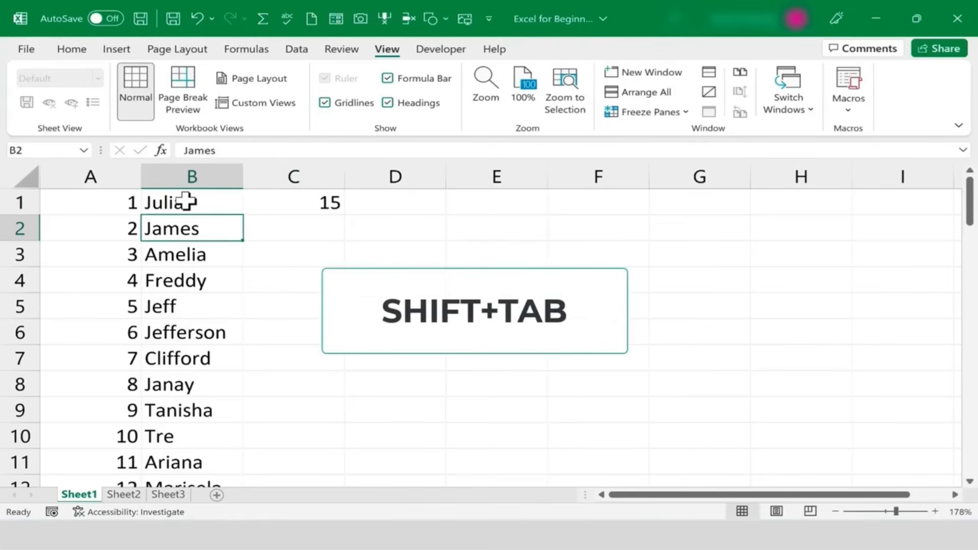
key("Return")
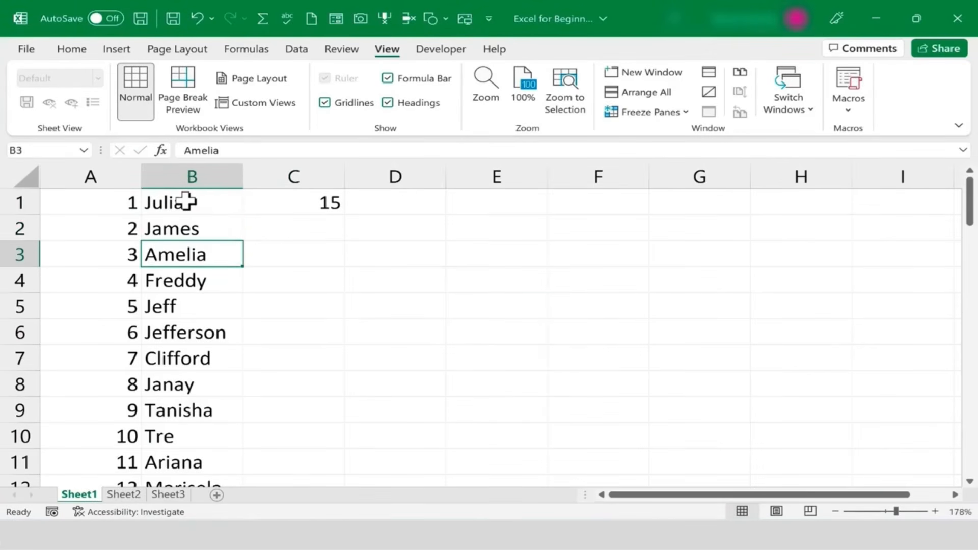
key("shift+Return")
key("Tab")
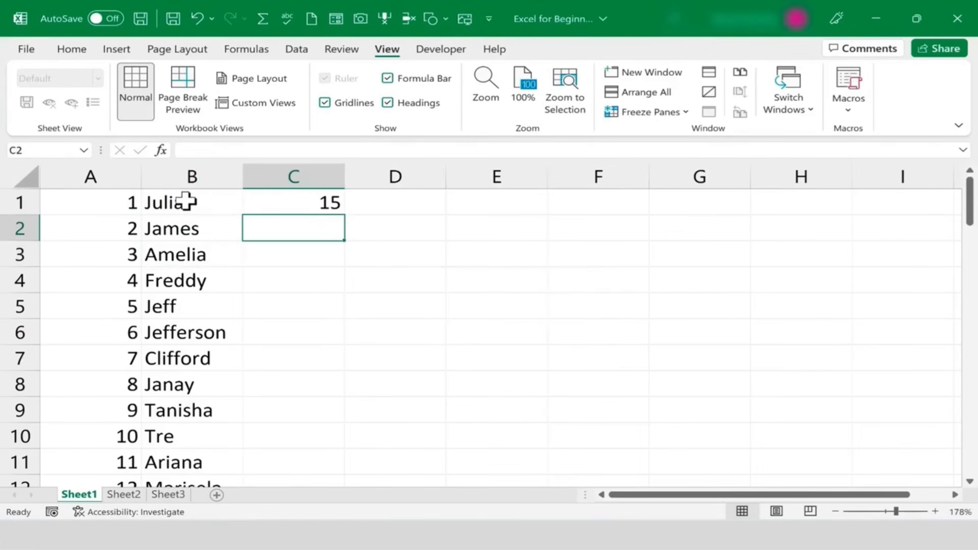
key("shift+Tab")
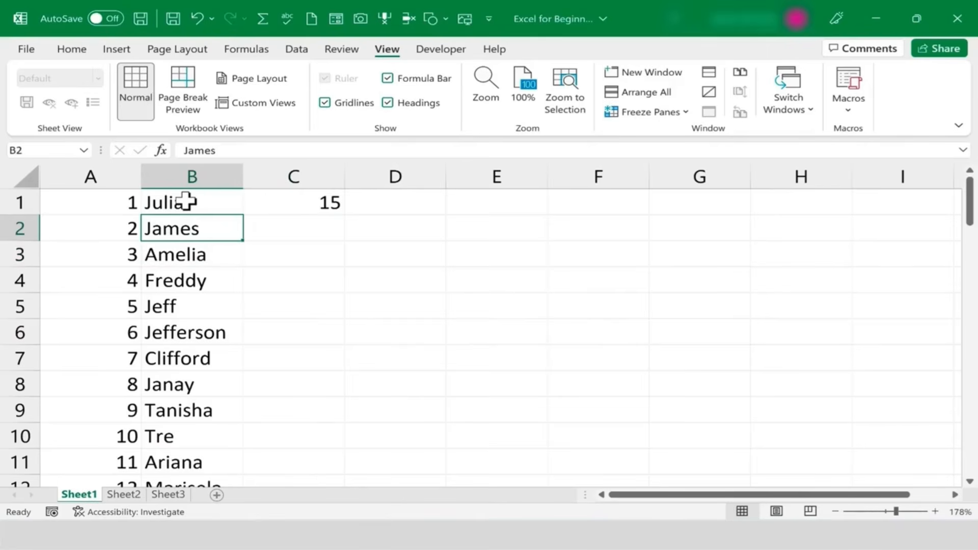
Step: Enter the value 160 in cell D1, beside the 15 in the first row
key("shift+Return")
key("Tab")
key("Tab")
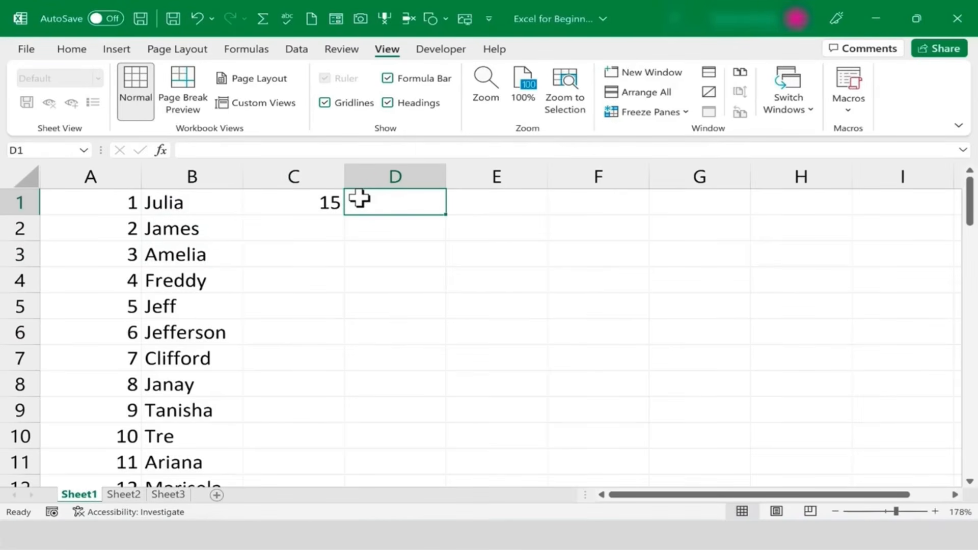
type("160")
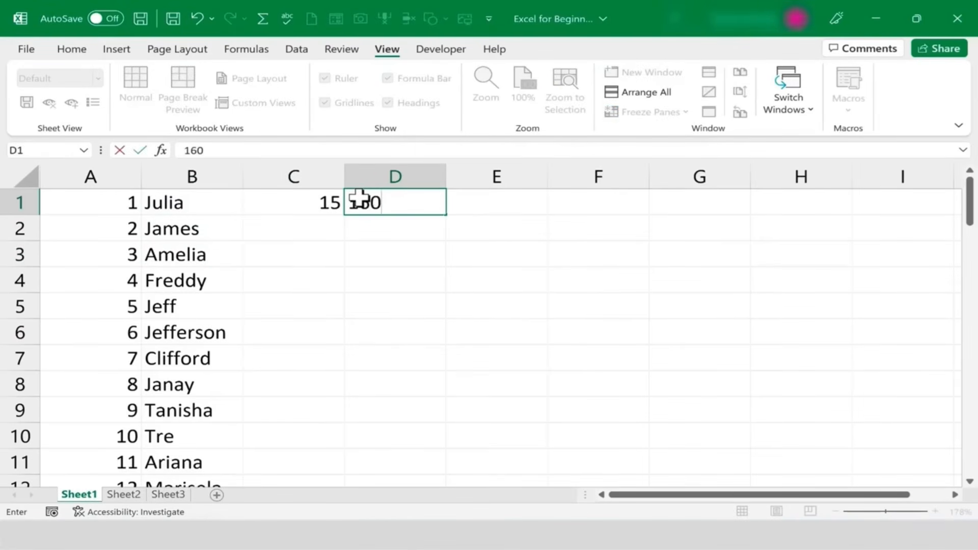
key("Tab")
left_click(367, 277)
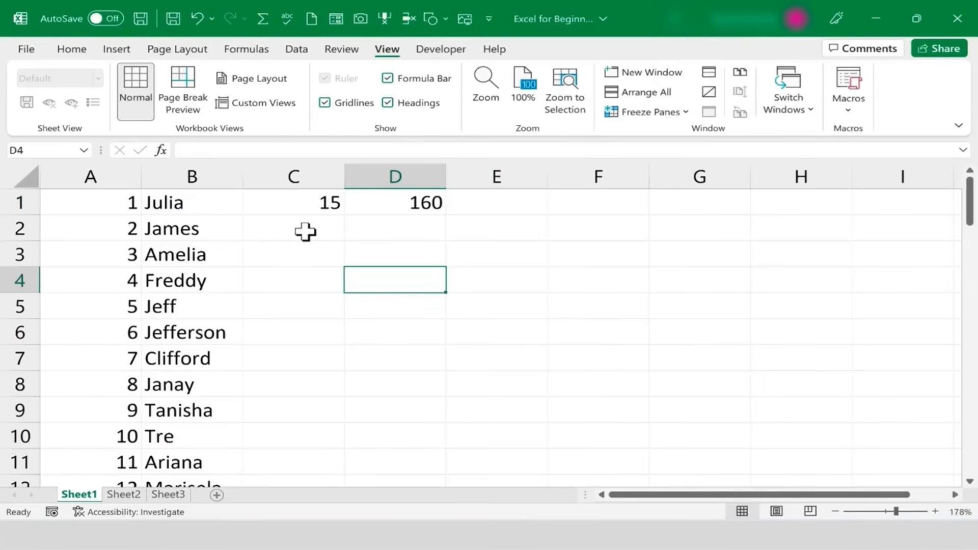
left_click(283, 219)
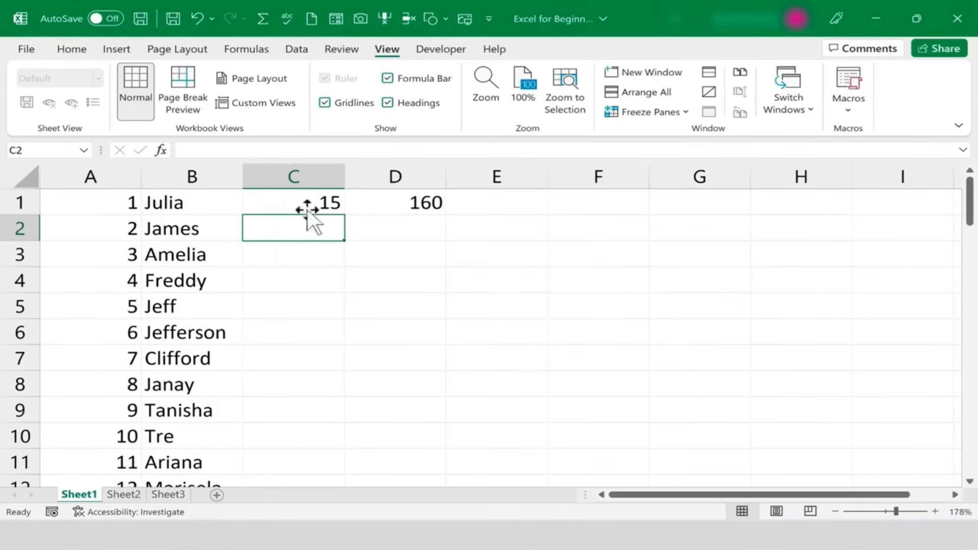
left_click(182, 224)
double_click(182, 225)
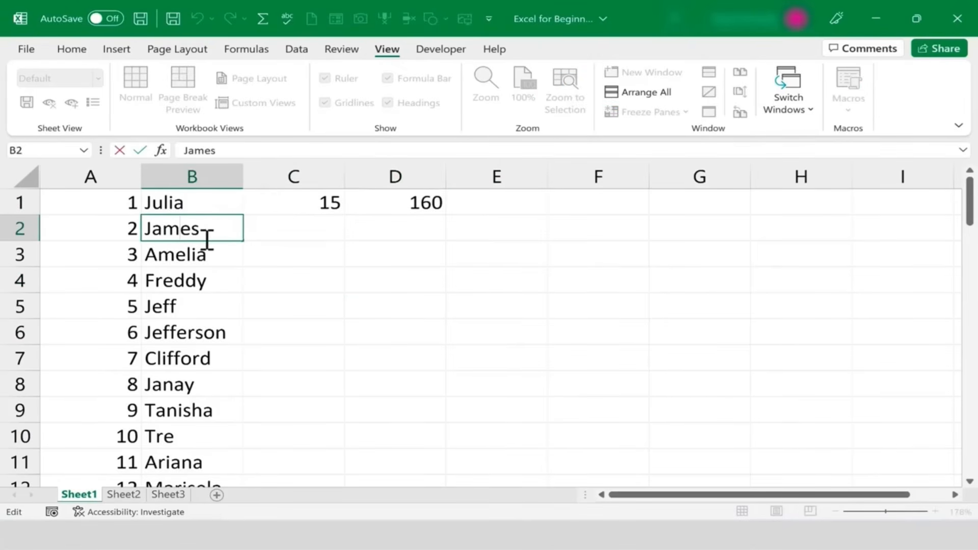
left_click(290, 224)
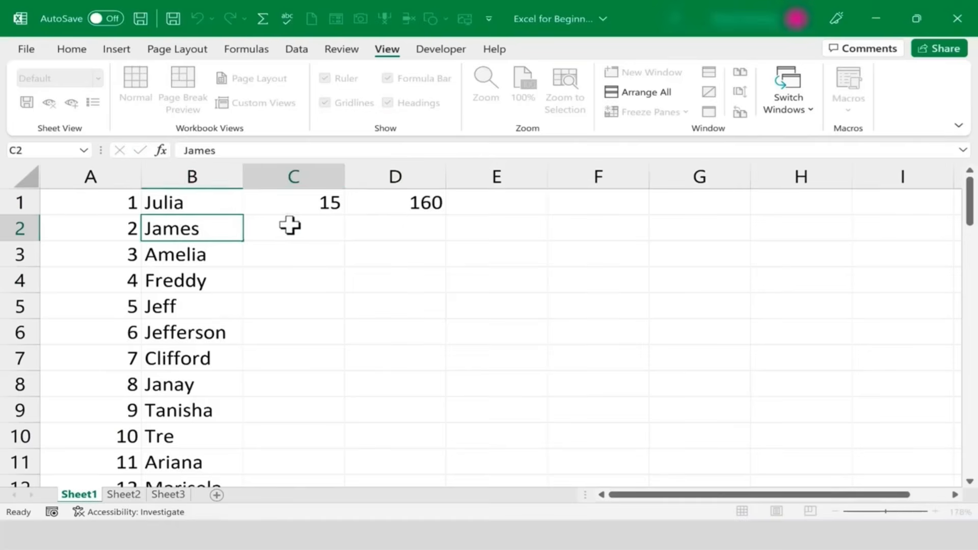
left_click(302, 201)
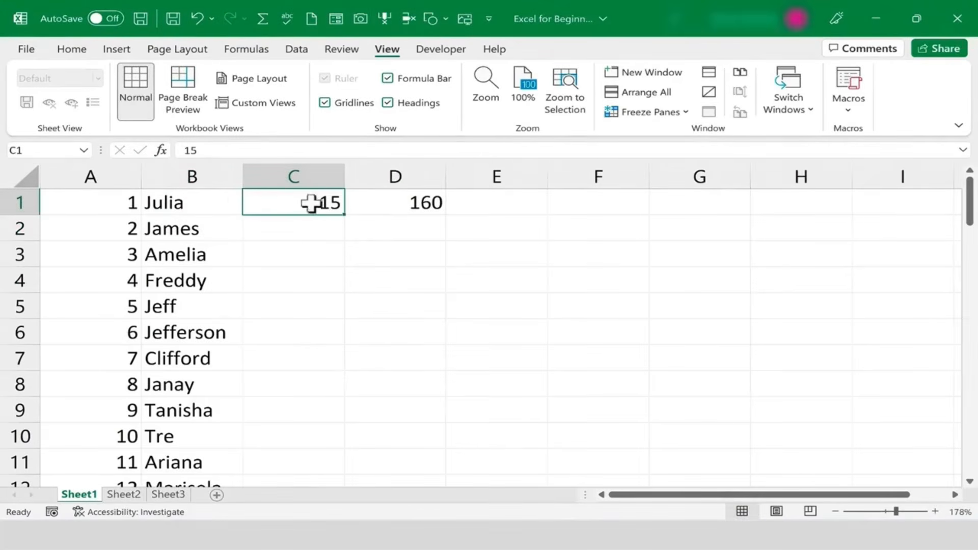
left_click_drag(190, 201, 203, 329)
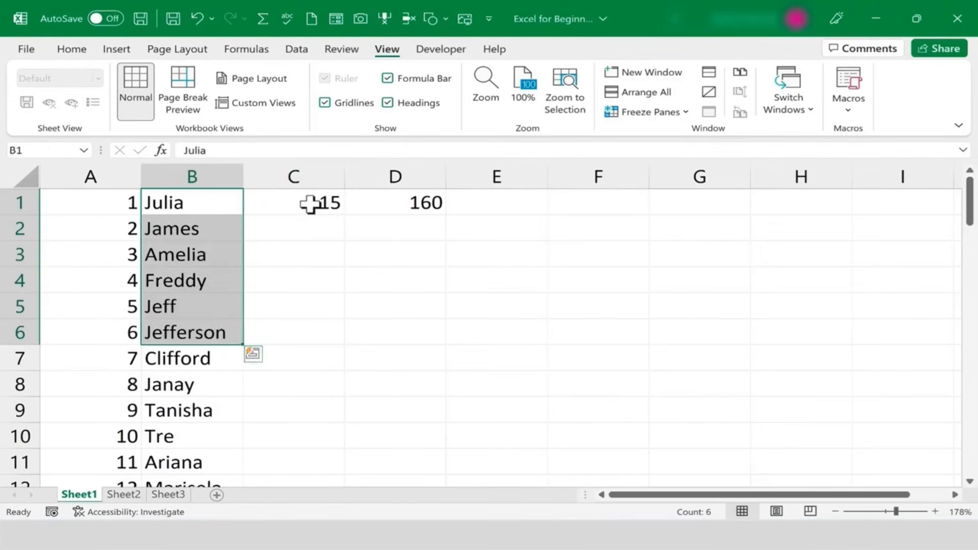
Step: Copy the value in cell C1 and paste it into cell C2
left_click(311, 204)
key("ctrl+c")
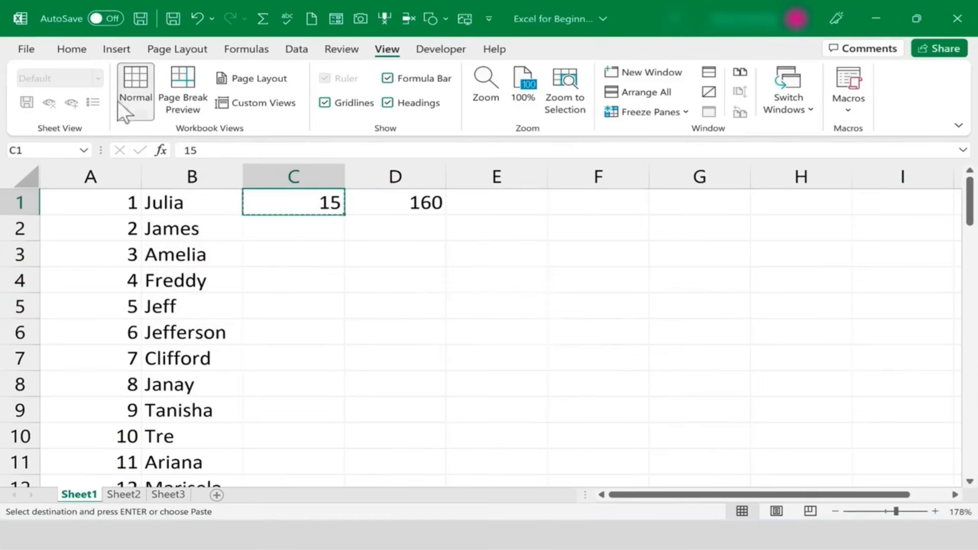
left_click(71, 49)
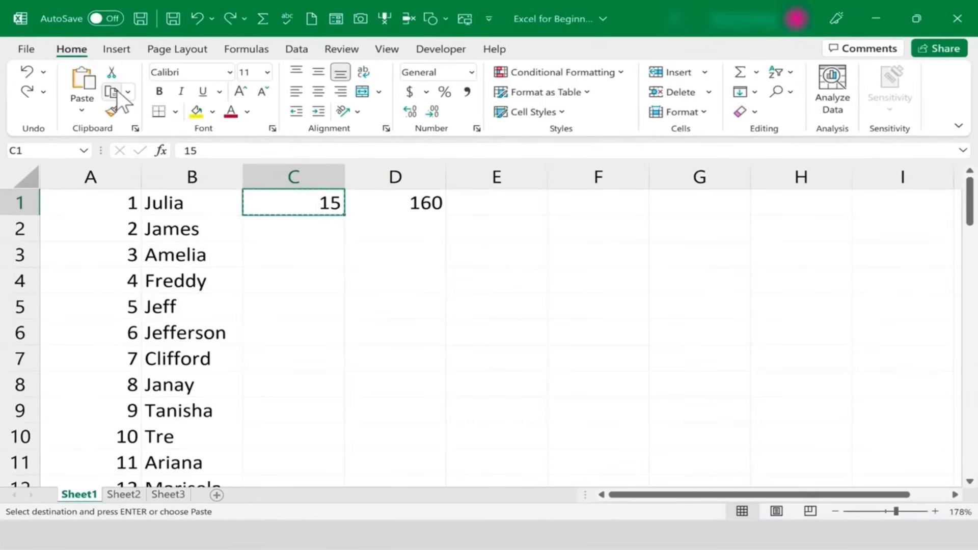
right_click(329, 203)
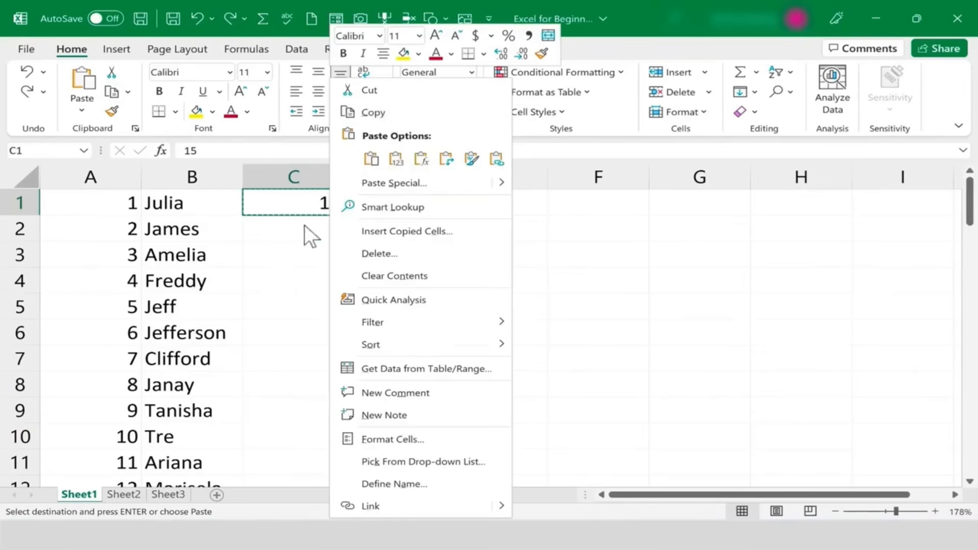
left_click(328, 205)
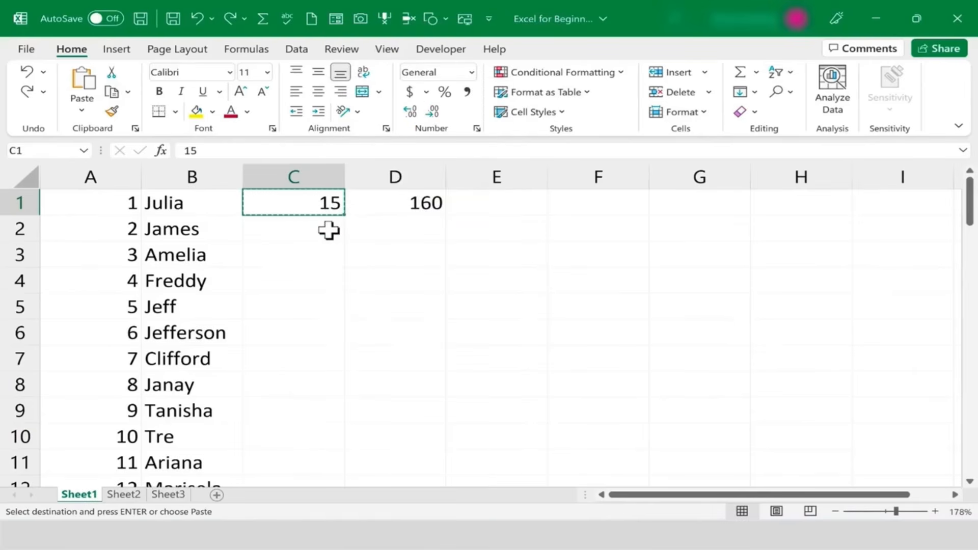
left_click(329, 230)
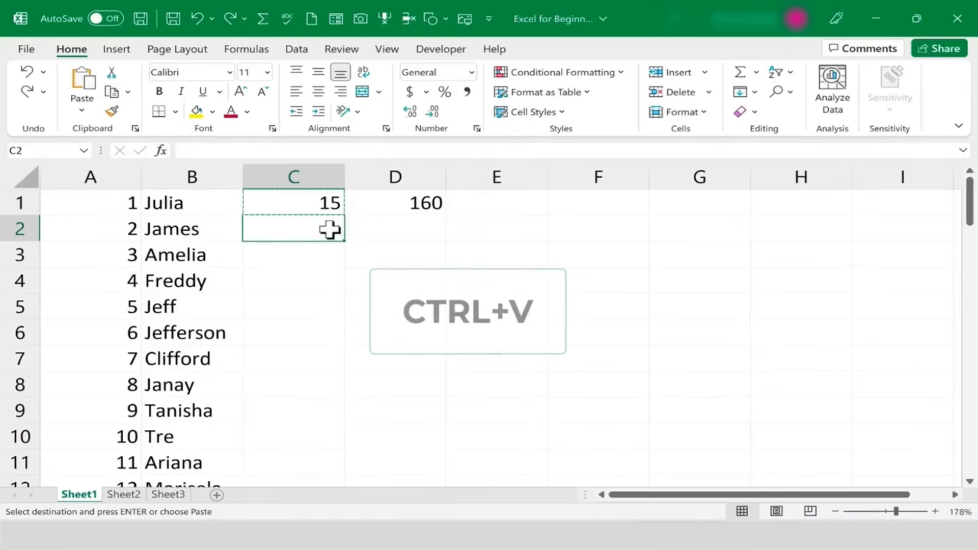
key("ctrl+v")
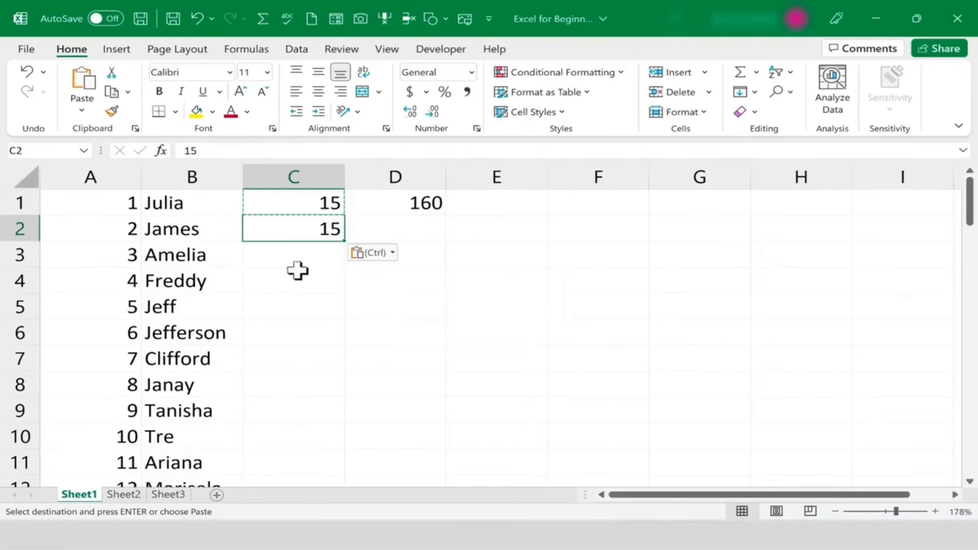
Step: Paste the copied value 15 into each of cells C3, C4 and C5
left_click(308, 257)
key("ctrl+v")
left_click(313, 285)
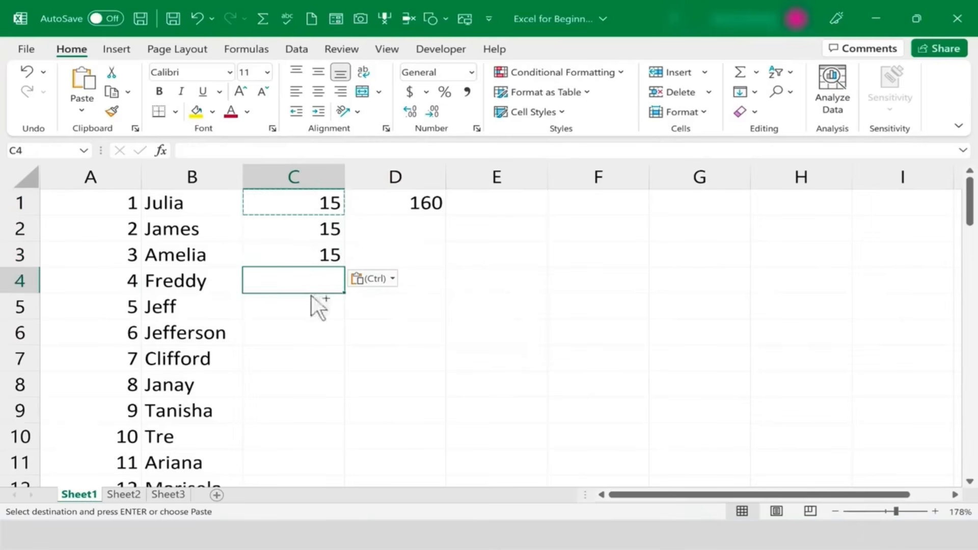
key("ctrl+v")
left_click(319, 308)
key("ctrl+v")
left_click(321, 353)
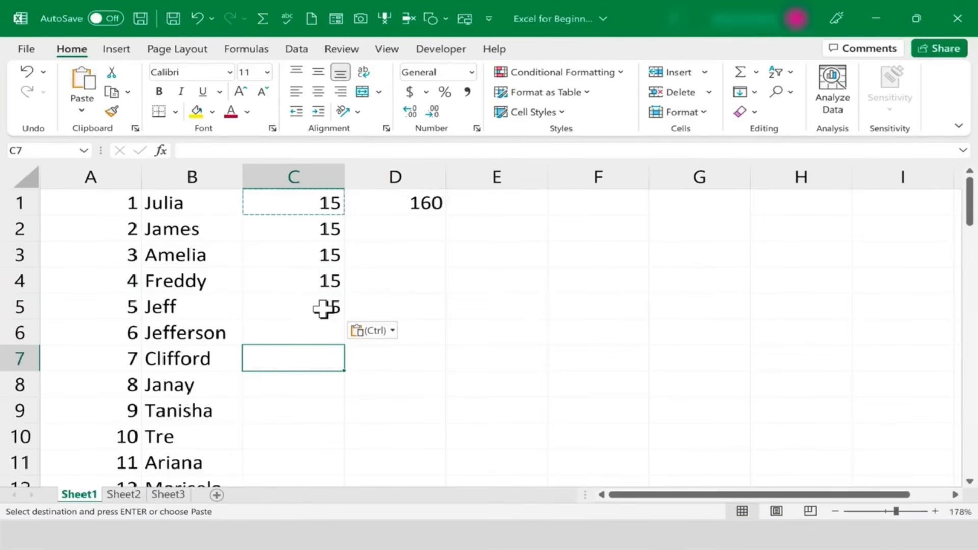
Step: AutoFill the value in C5 down column C alongside the rest of the name list
left_click(324, 308)
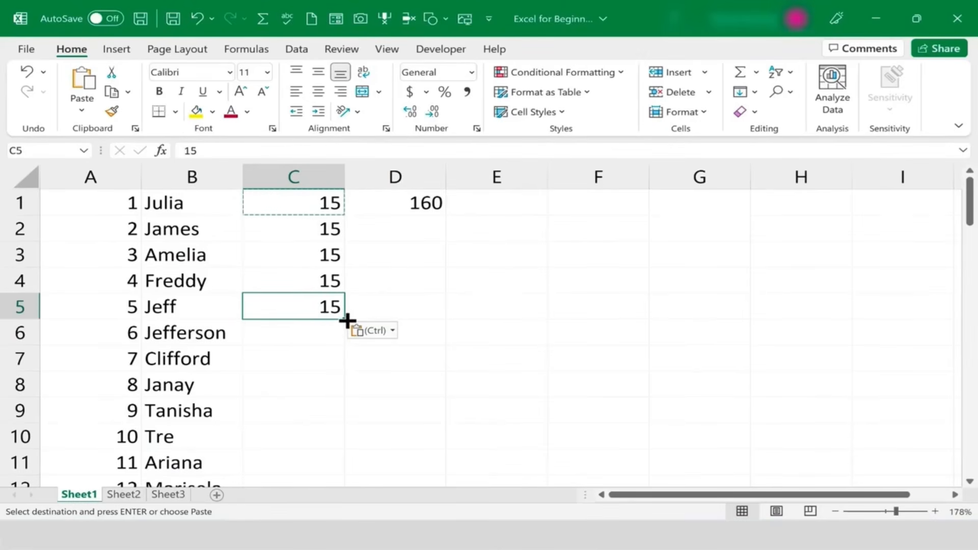
left_click_drag(347, 321, 319, 386)
scroll(415, 336, "up", 9)
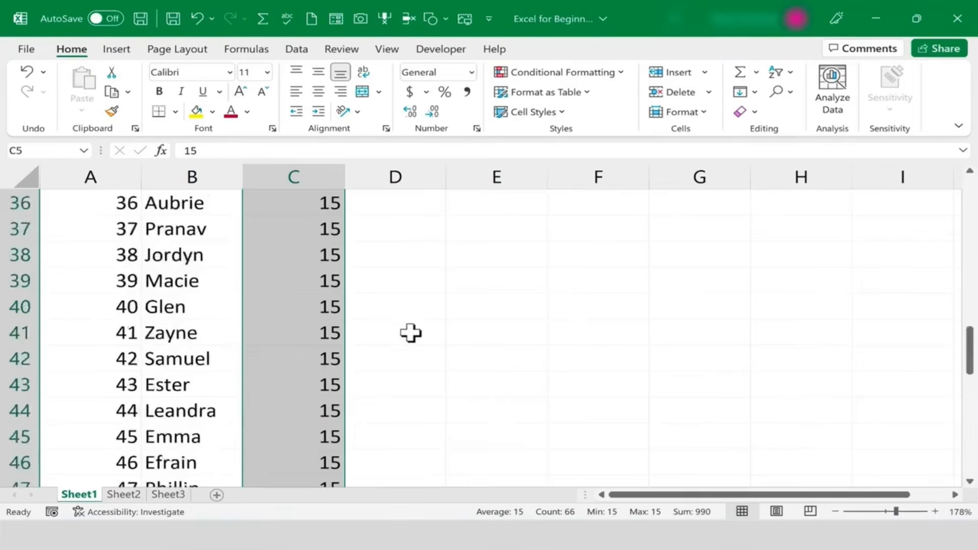
scroll(411, 330, "up", 12)
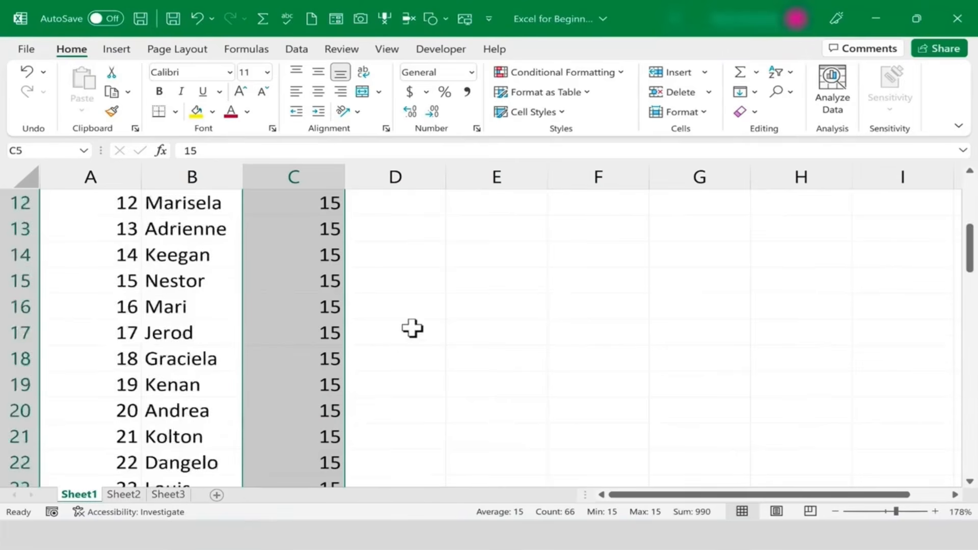
left_click(397, 302)
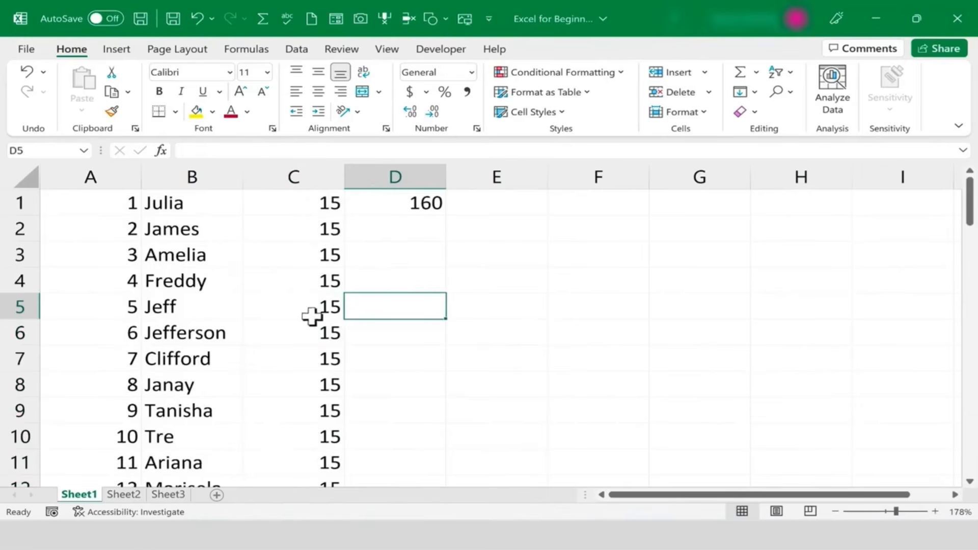
Step: Overwrite the value in cell C3 with 16
left_click(320, 258)
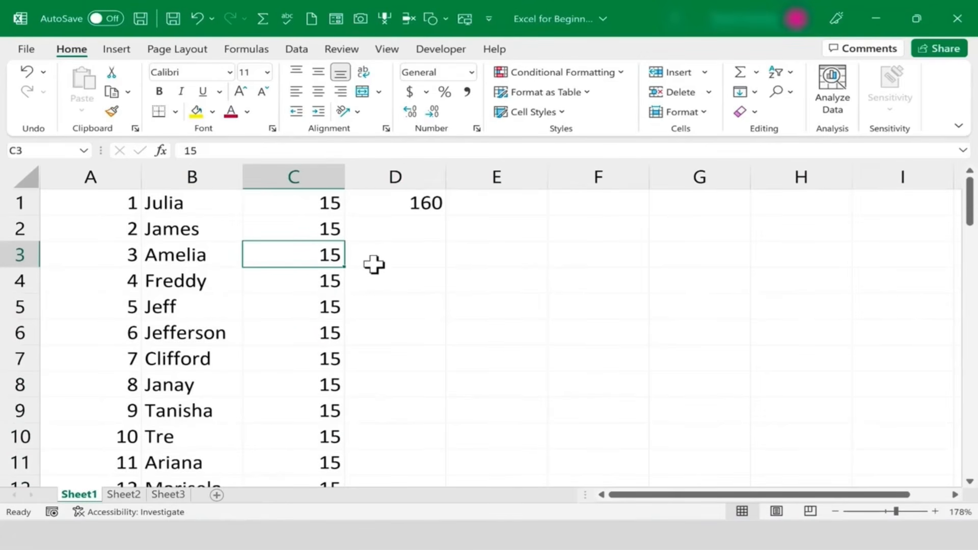
type("16")
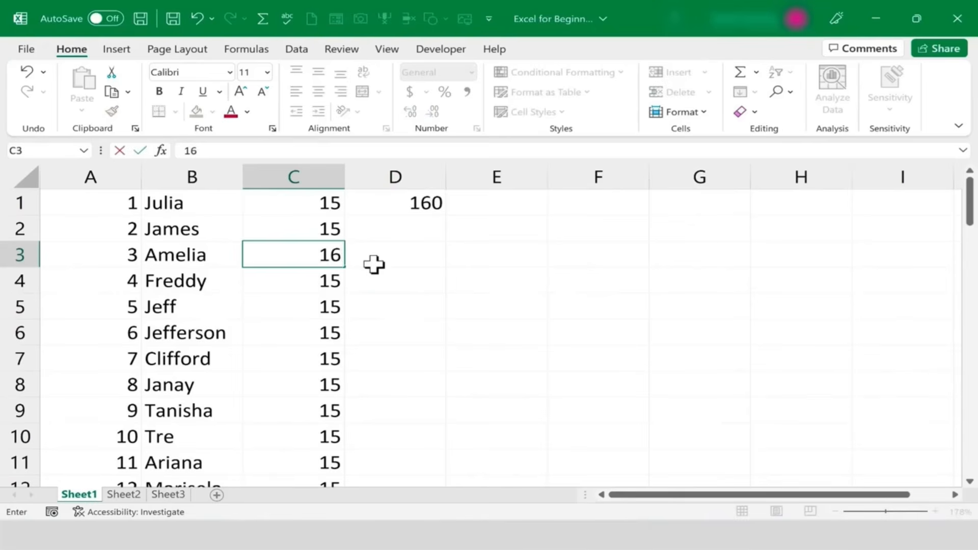
key("Return")
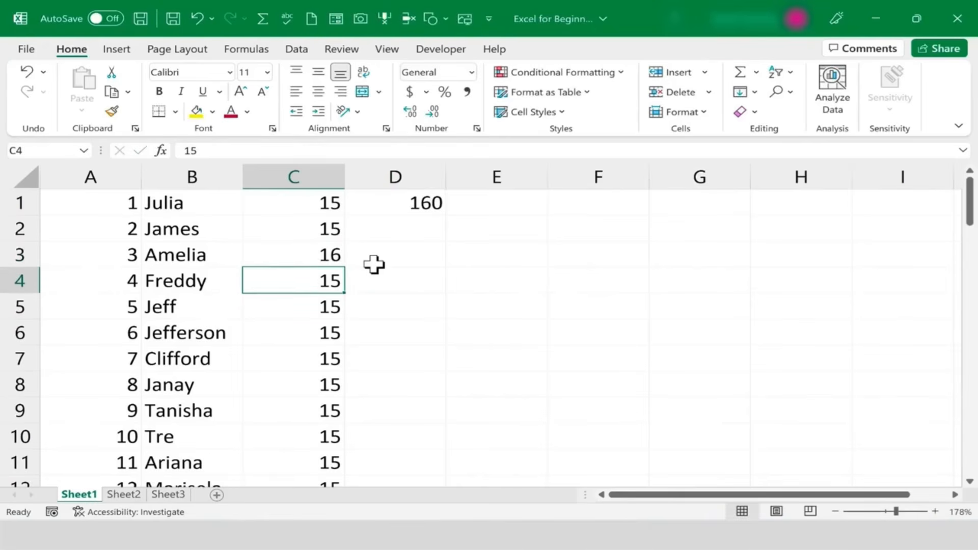
left_click(314, 259)
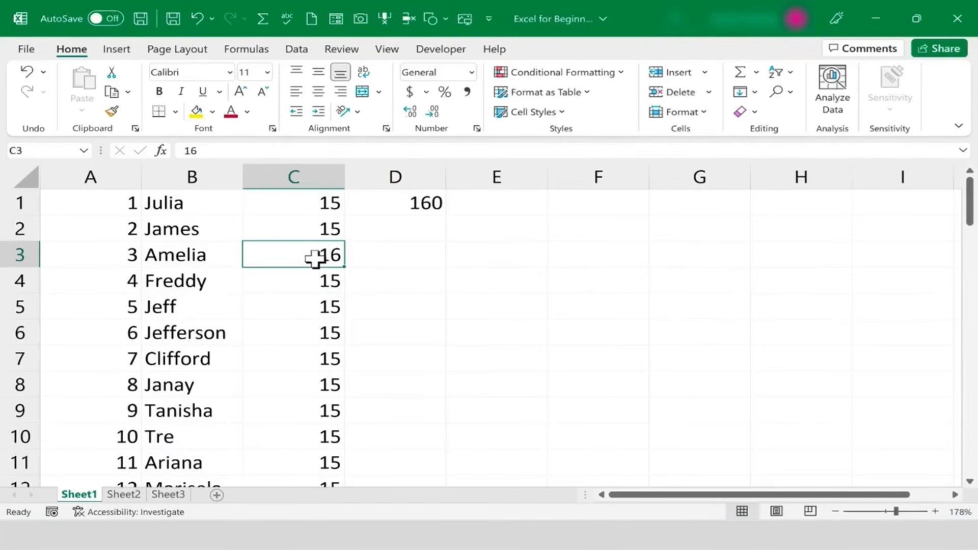
key("BackSpace")
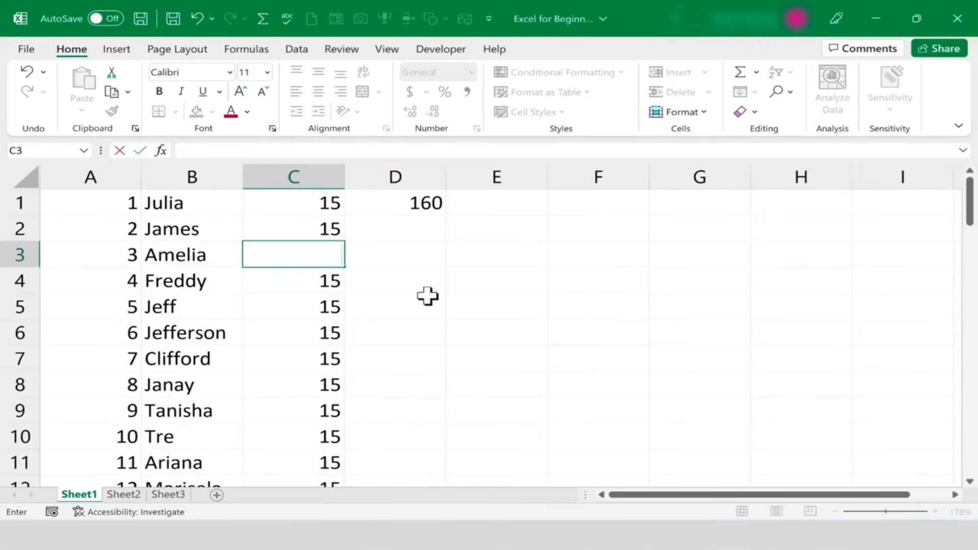
key("Escape")
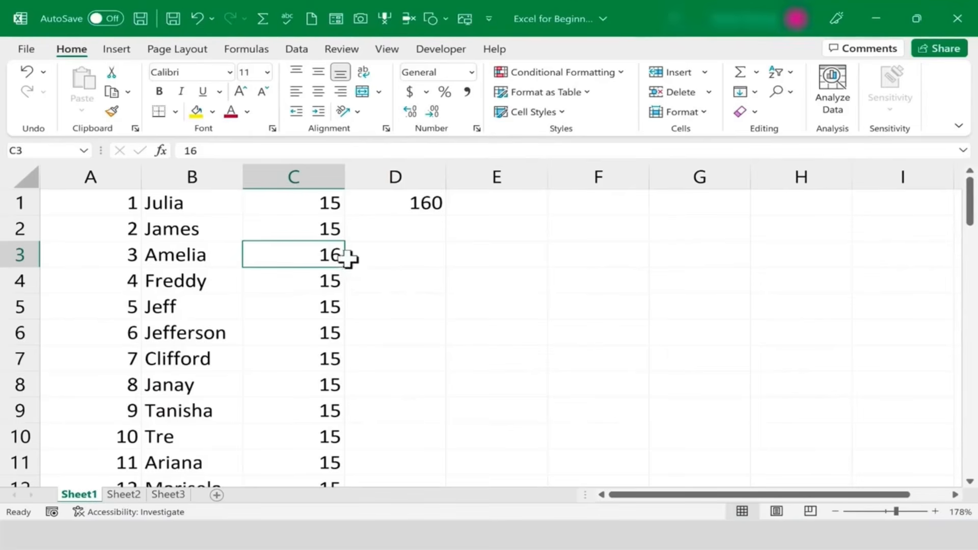
right_click(331, 260)
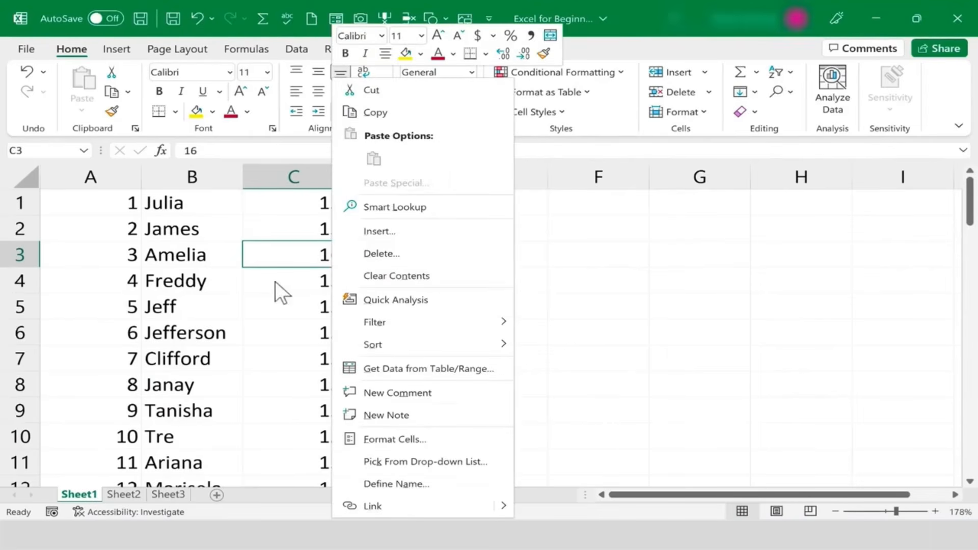
left_click(315, 258)
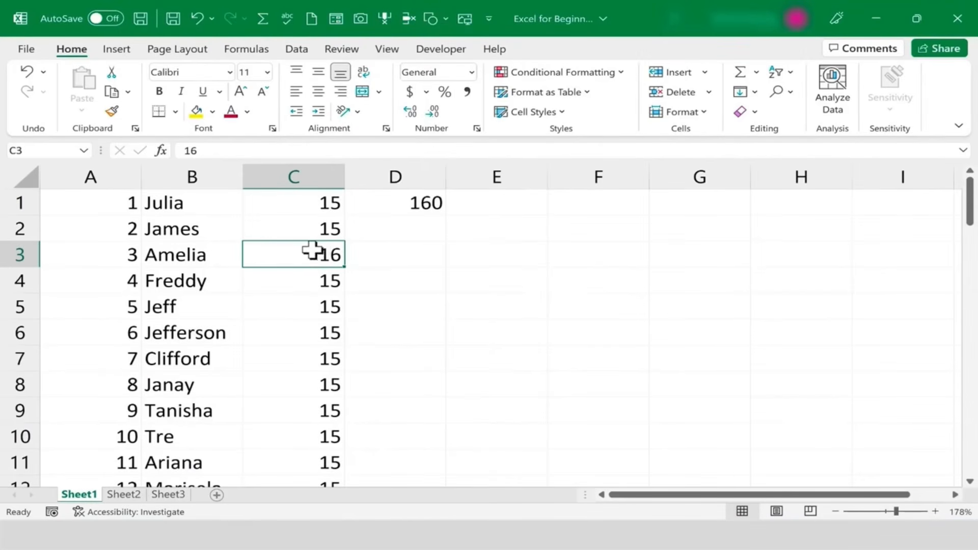
Step: Clear all contents and formatting from the range B2:D6 and undo the clearing
left_click_drag(197, 236, 378, 332)
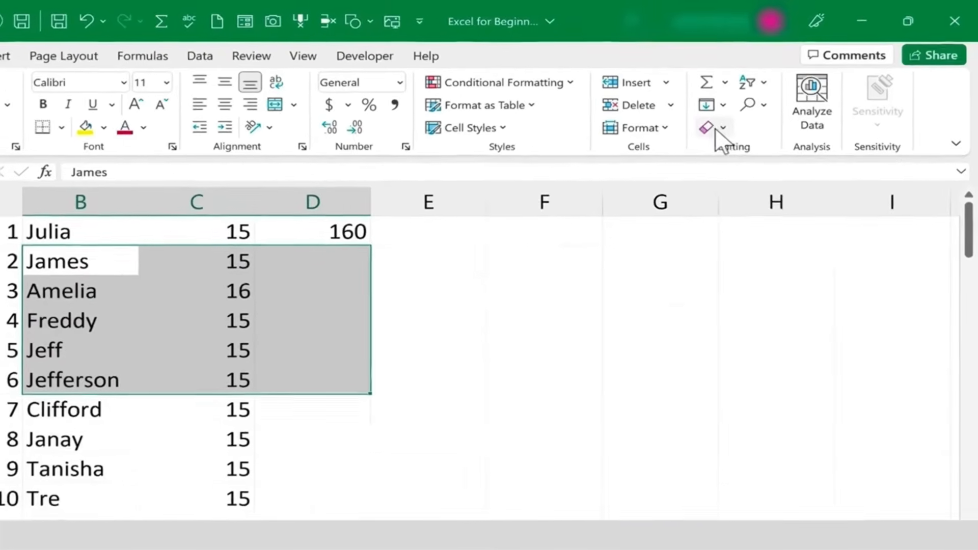
left_click(722, 126)
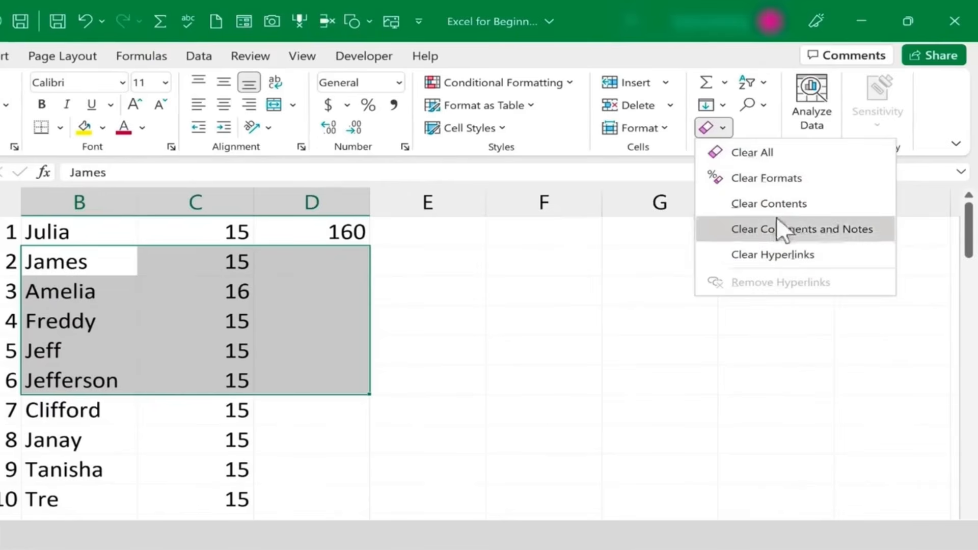
left_click(755, 152)
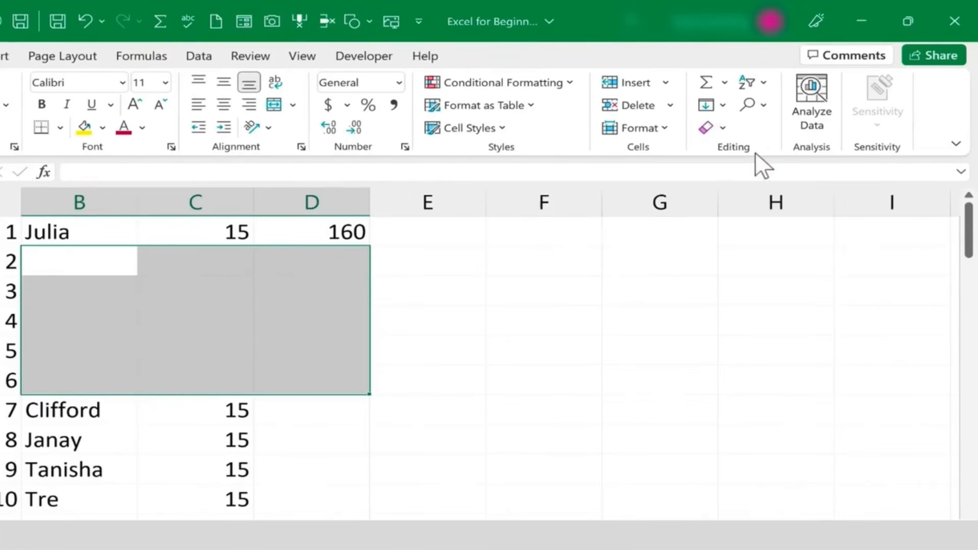
left_click(502, 377)
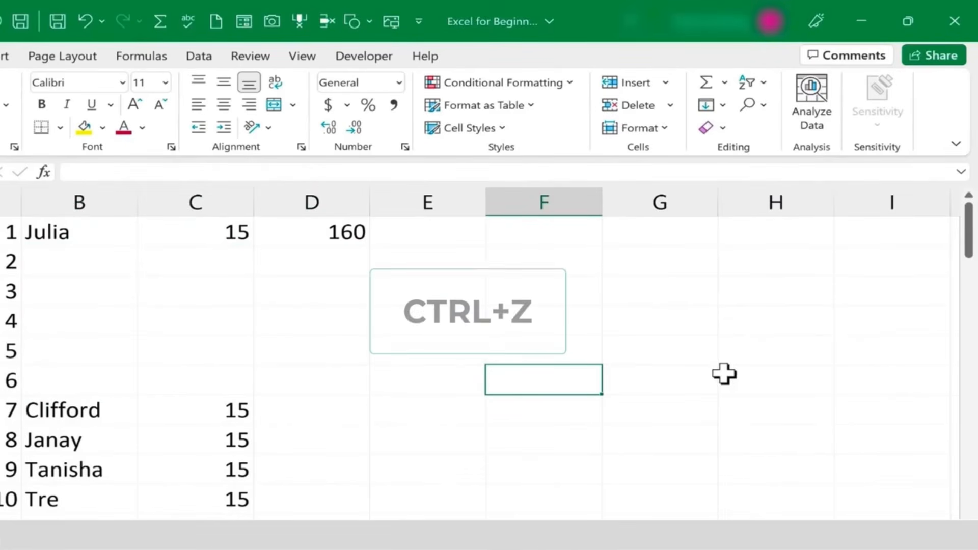
key("ctrl+z")
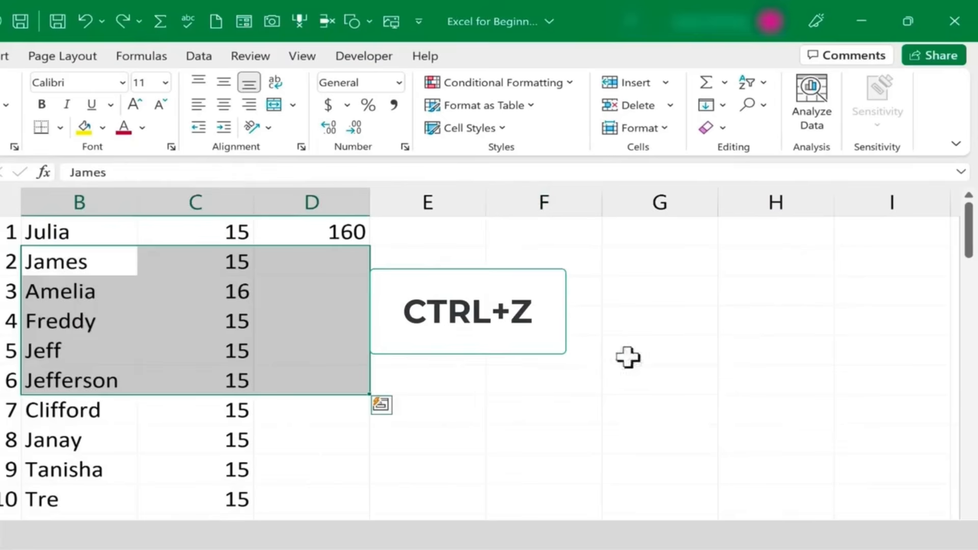
left_click(457, 371)
left_click(718, 126)
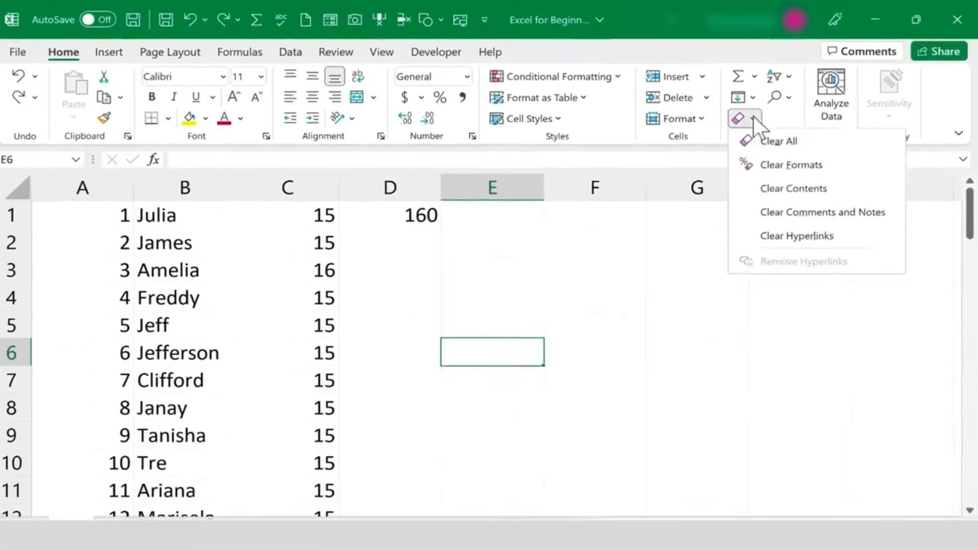
left_click(749, 150)
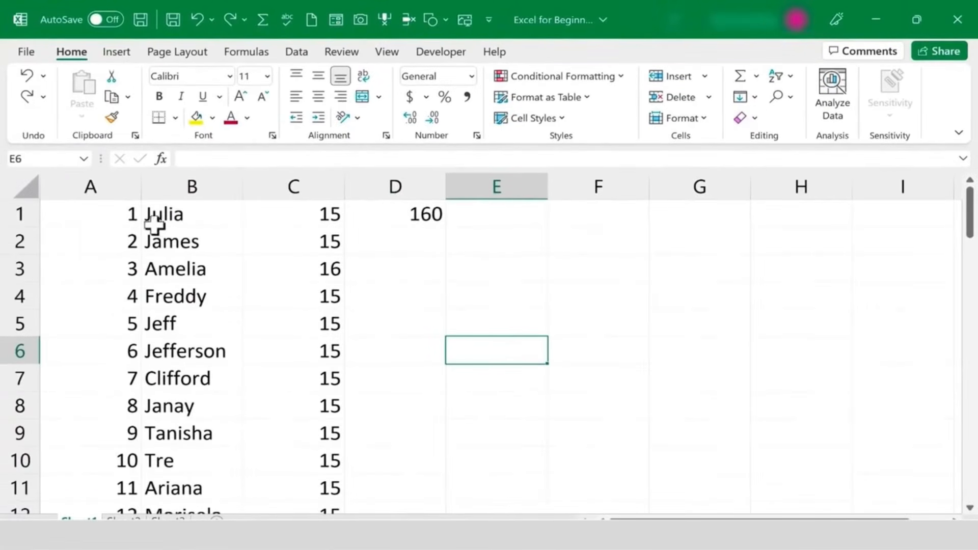
left_click(306, 218)
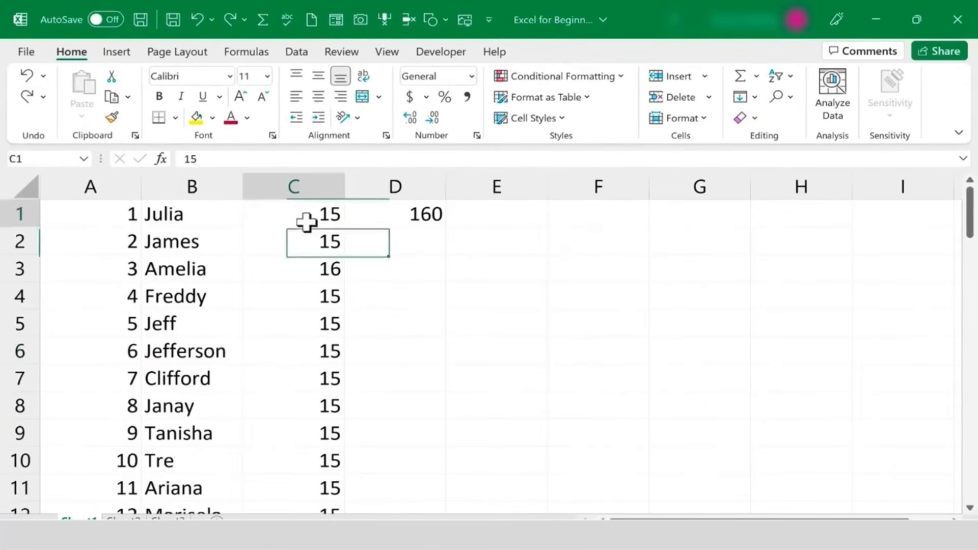
key("Right")
key("Left")
left_click(423, 218)
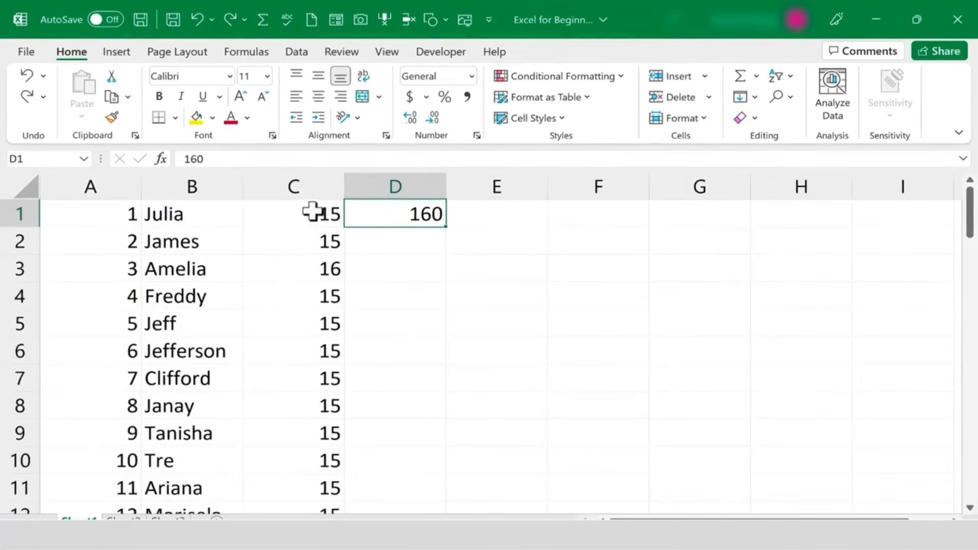
left_click(319, 266)
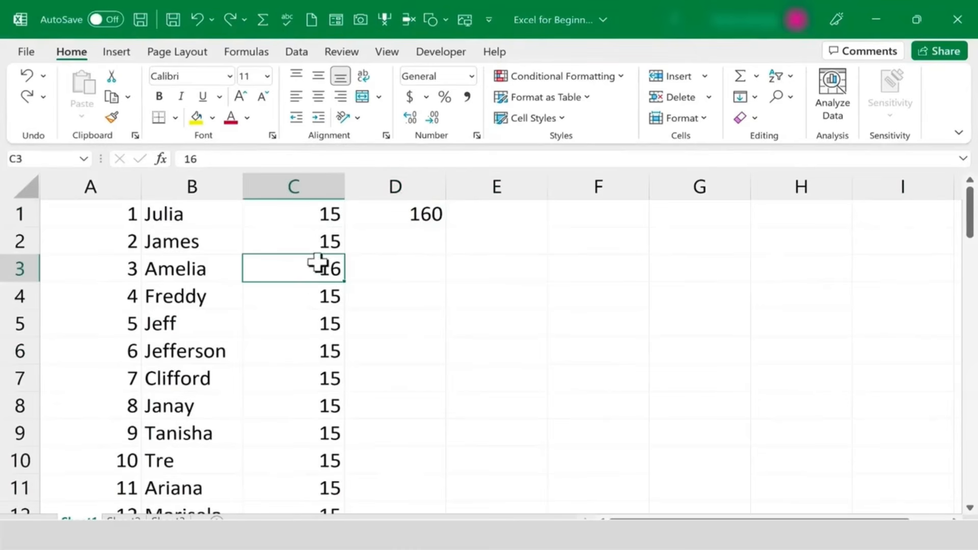
left_click(412, 219)
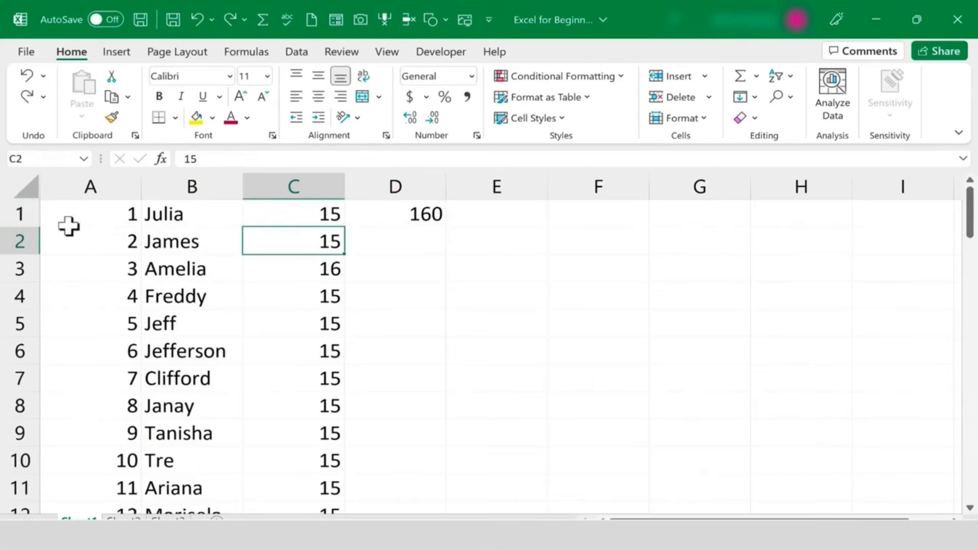
Step: Insert a blank row above row 1, over the existing list
right_click(16, 214)
left_click(100, 351)
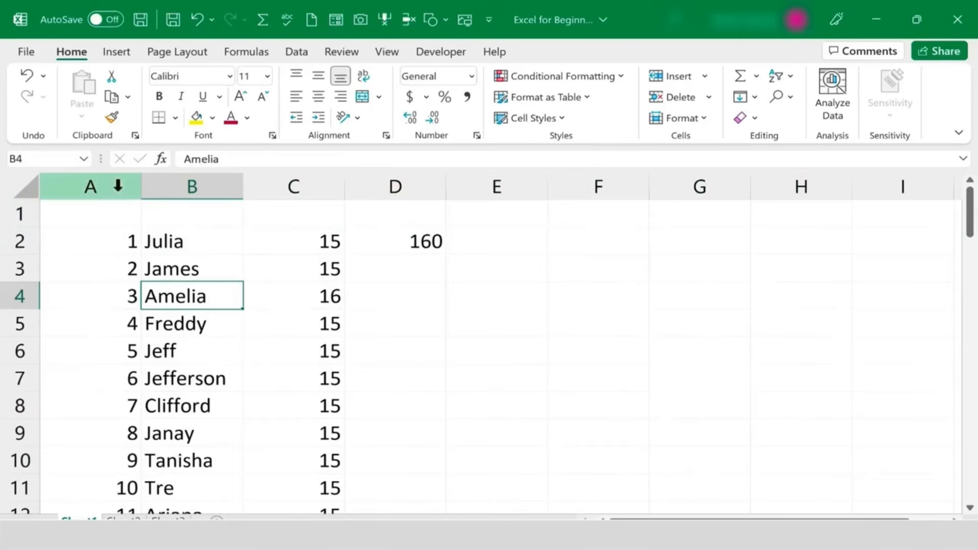
Step: Insert a blank column before the ID numbers in column A and another between the names and the wage values
right_click(89, 185)
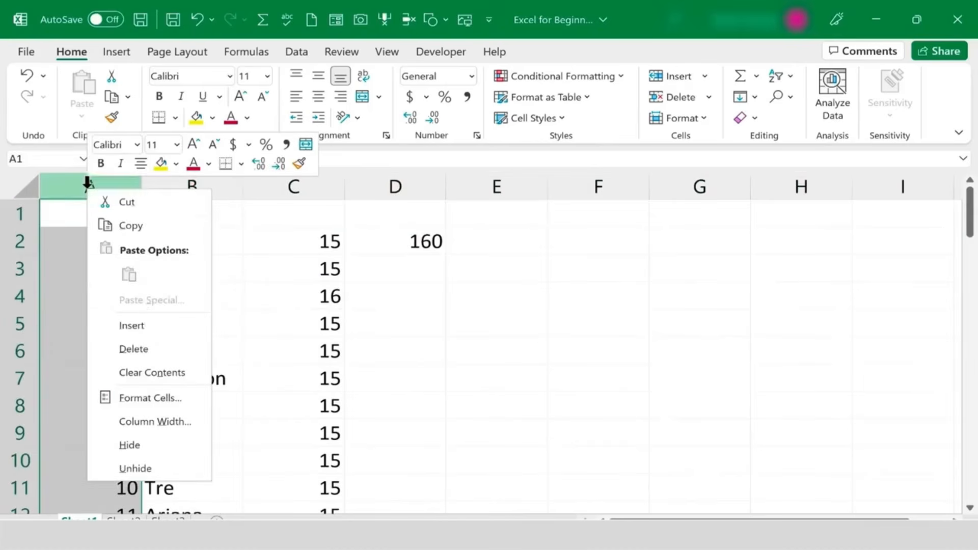
left_click(147, 322)
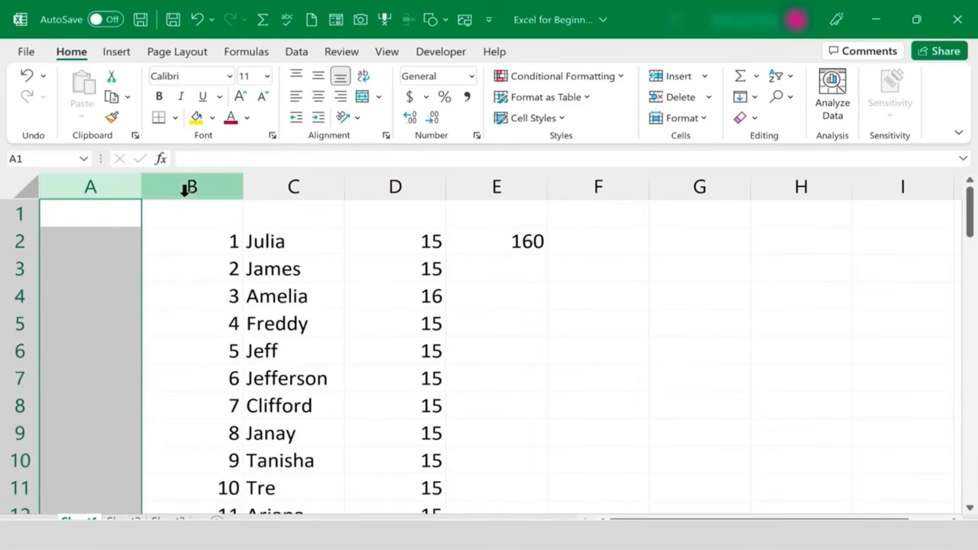
right_click(380, 192)
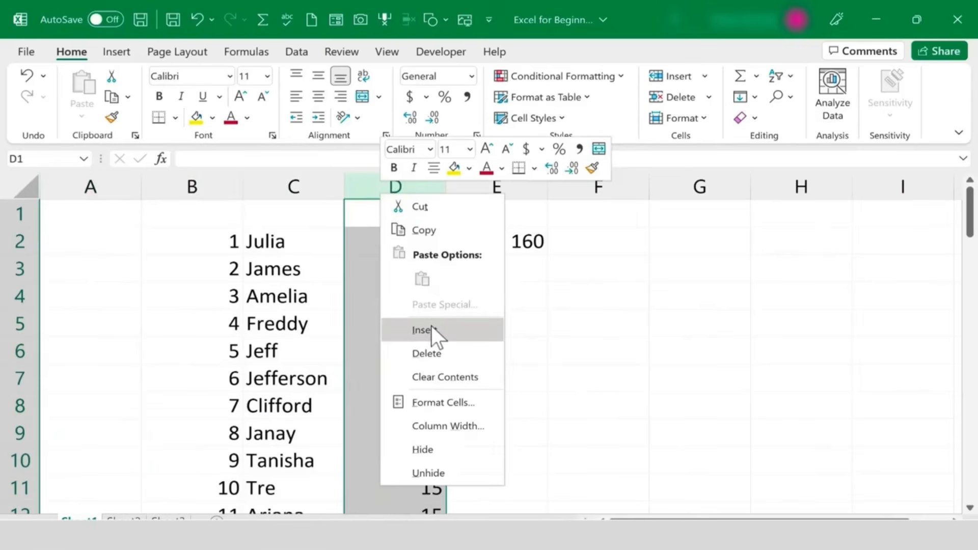
left_click(432, 326)
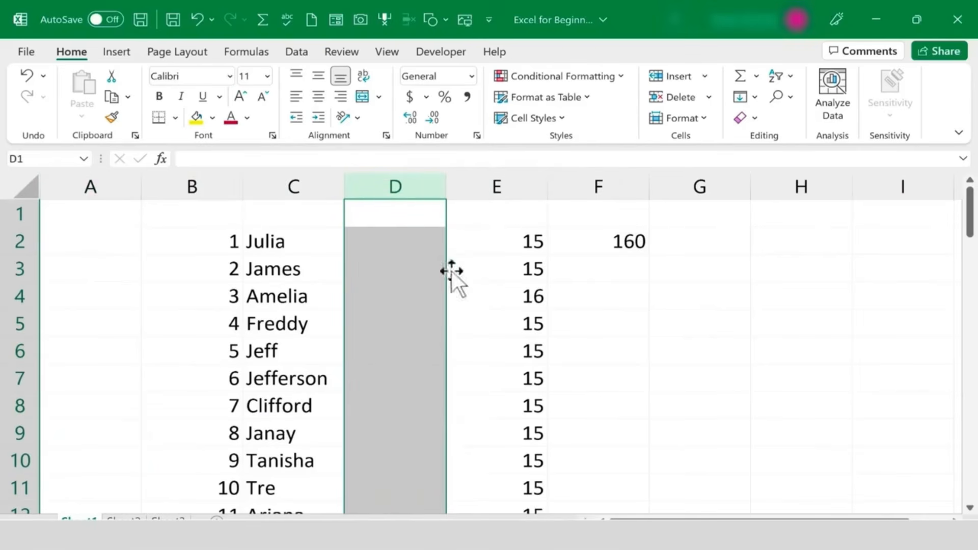
Step: Insert a blank row above row 5 in the middle of the list
right_click(19, 321)
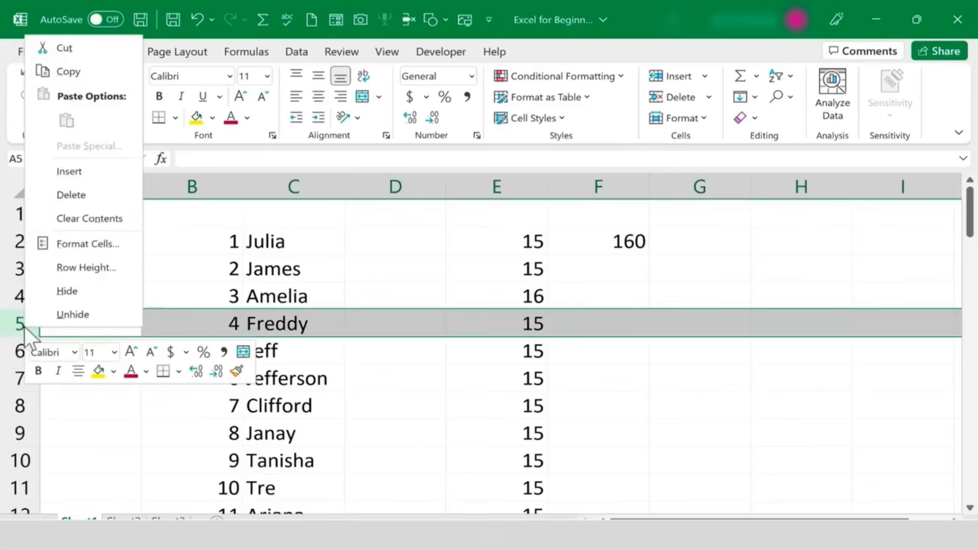
left_click(61, 170)
left_click(195, 262)
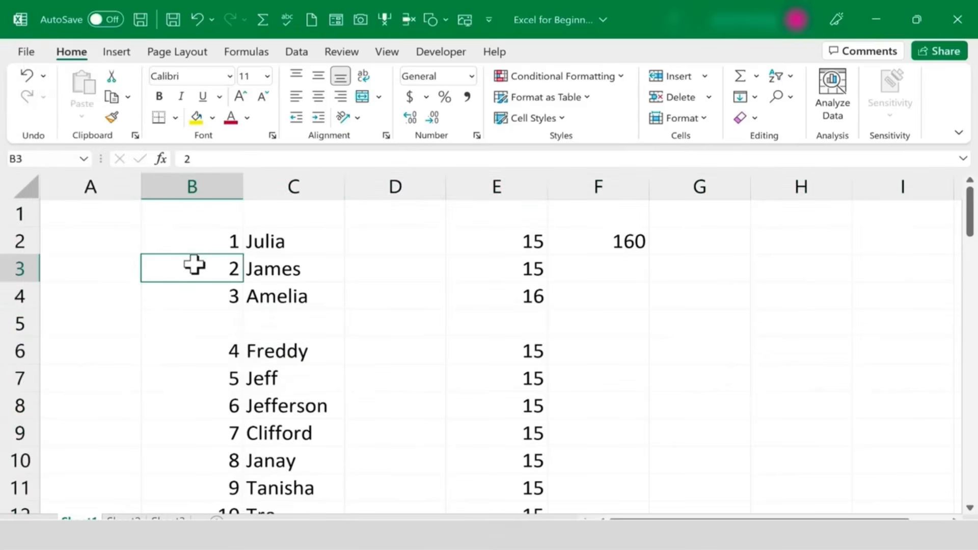
Step: Undo the row 5 insertion and both column insertions, keeping the blank row above the list
key("ctrl+z")
key("ctrl+z")
key("ctrl+z")
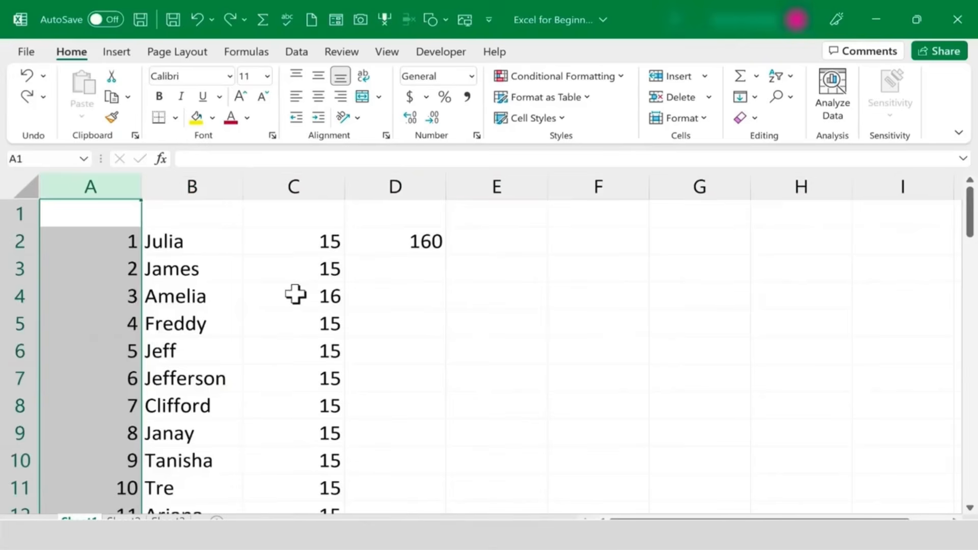
left_click(275, 270)
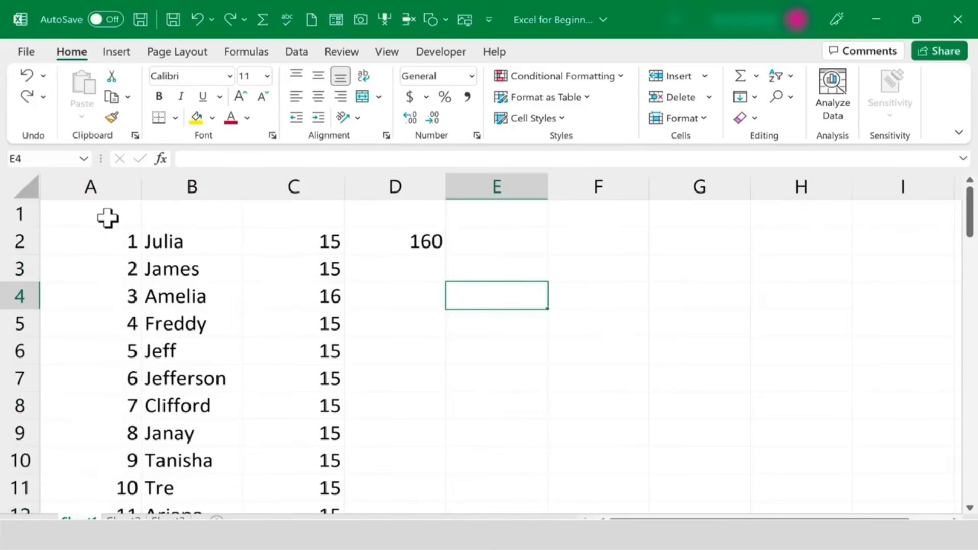
Step: Enter the headers Employee ID, Name and Hourly Wage in cells A1, B1 and C1
left_click(108, 218)
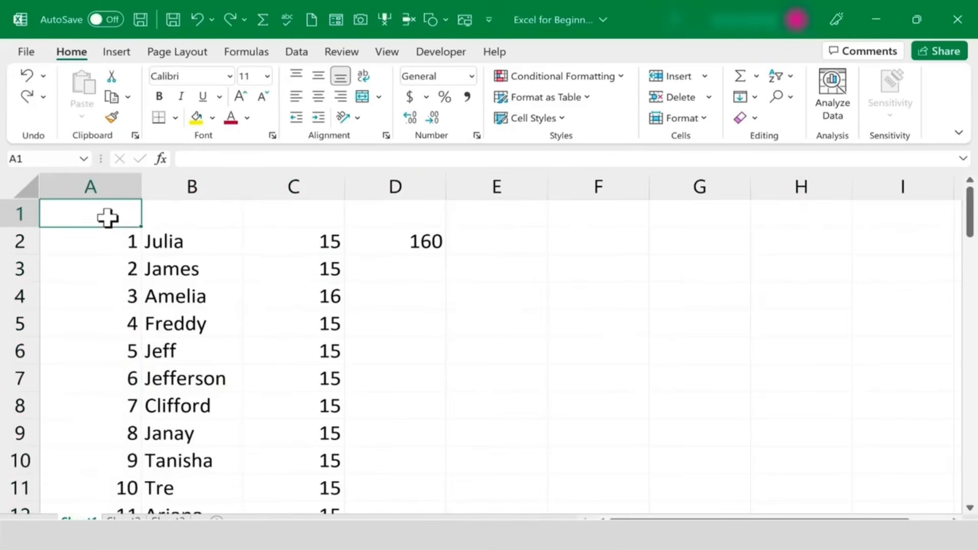
type("Empl")
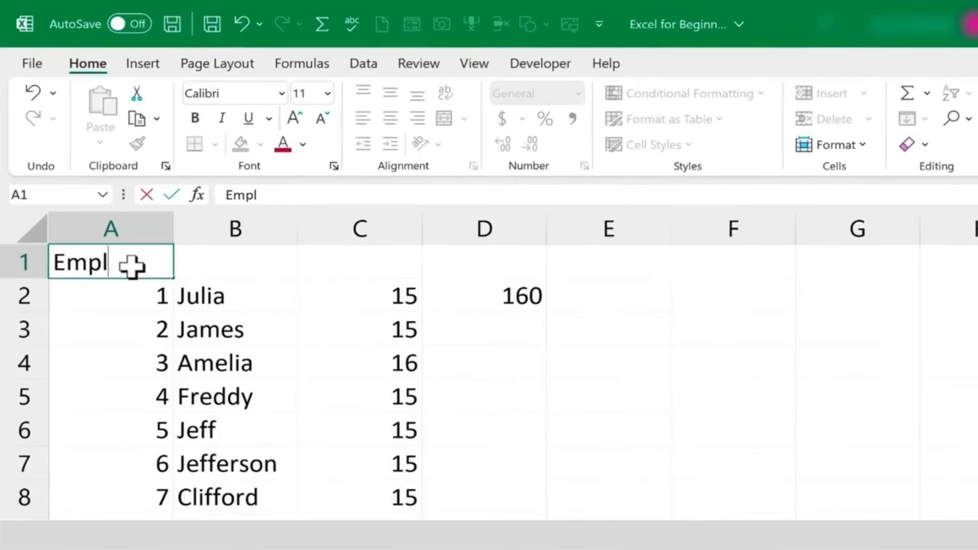
type("oyee ID")
key("Tab")
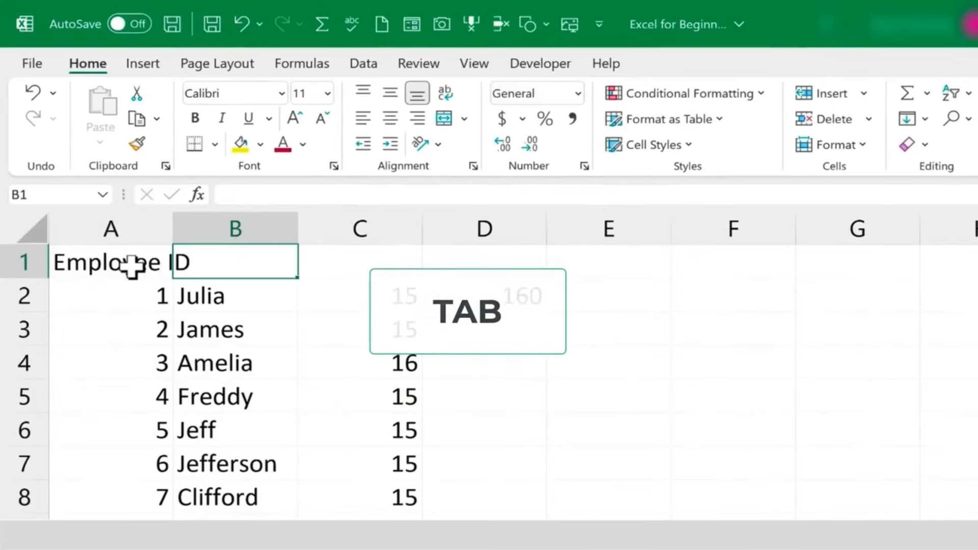
type("Name")
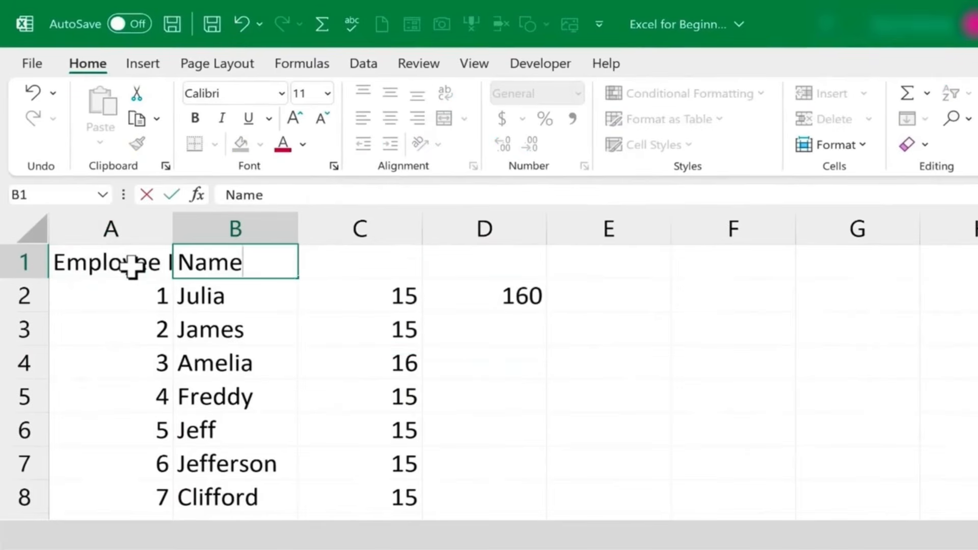
key("Tab")
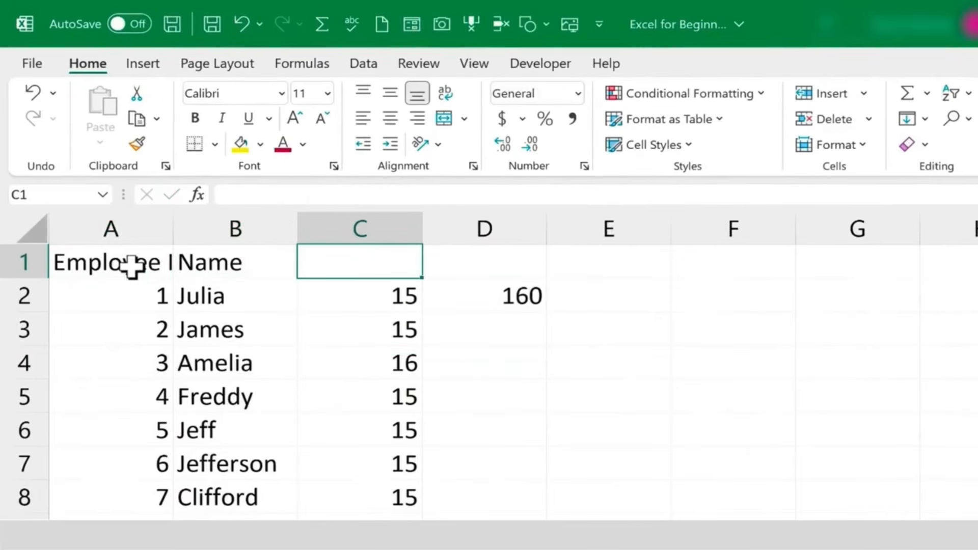
type("Hourly Wage")
key("Tab")
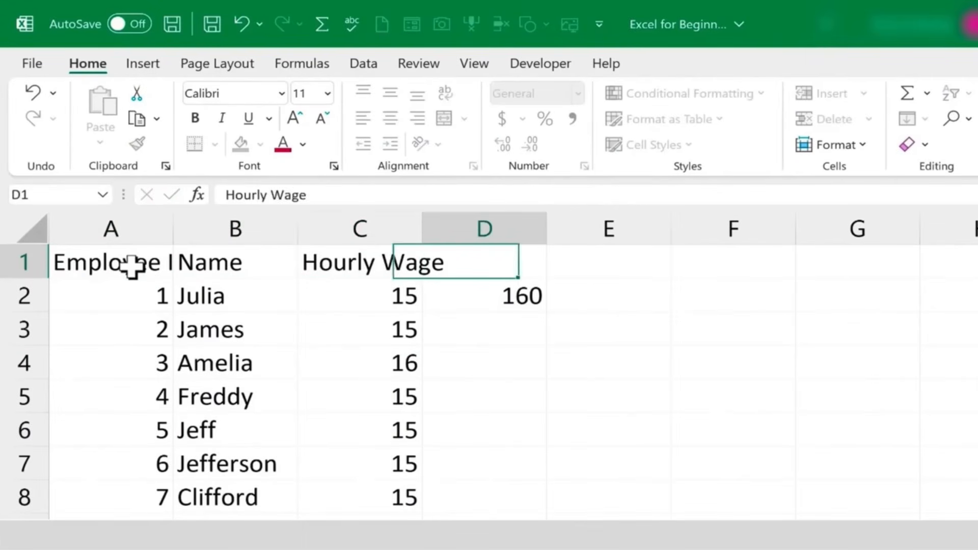
Step: Enter the headers Hours Worked in cell D1 and Taxable Income in cell E1
type("Hours")
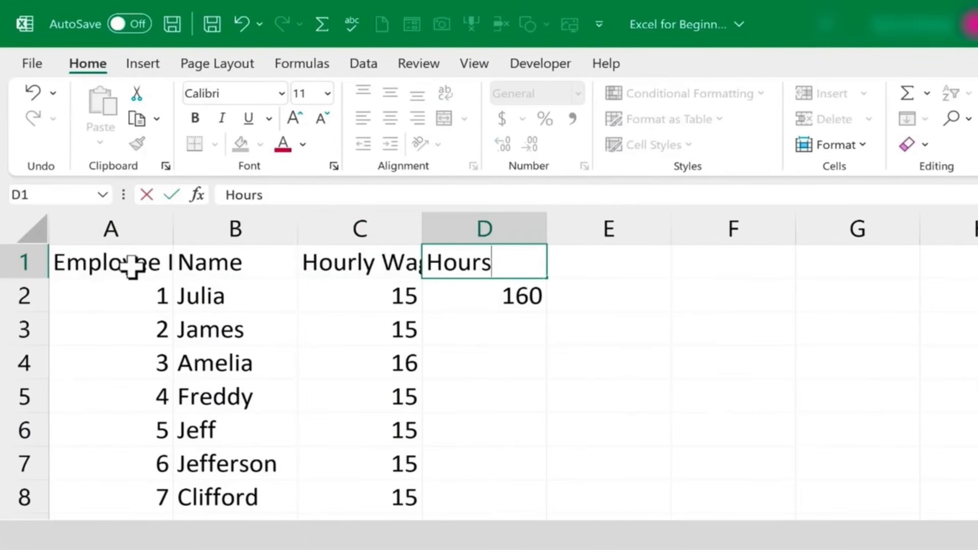
type(" Worked")
key("Tab")
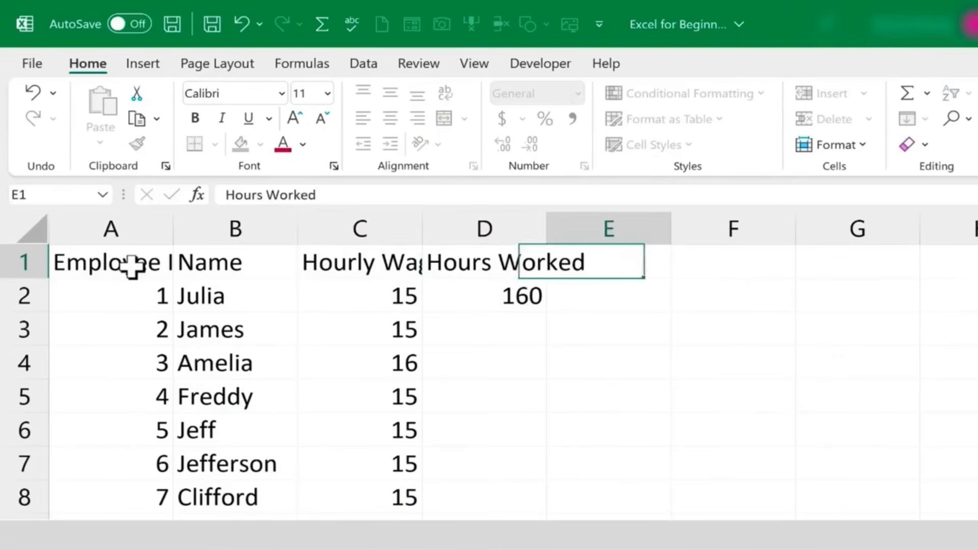
type("Taxable I")
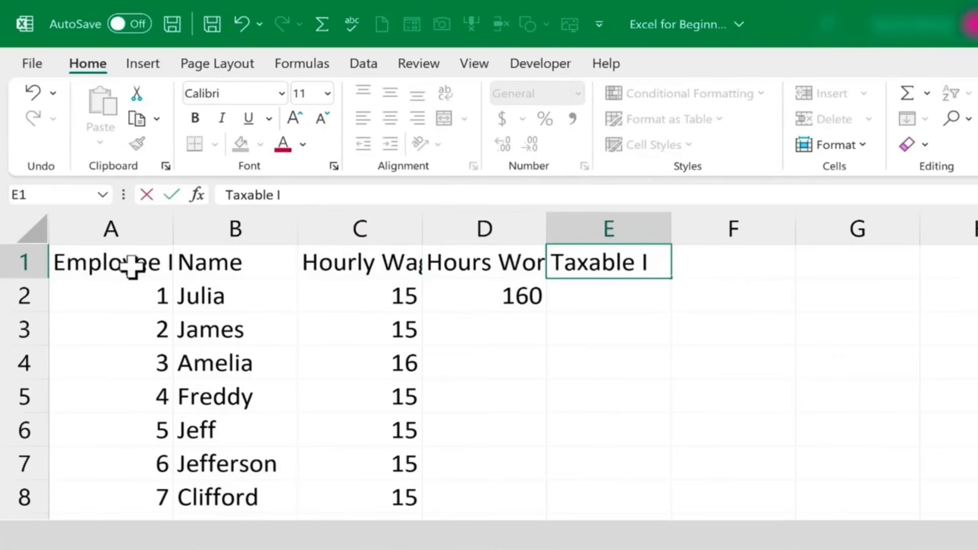
type("ncome")
key("Return")
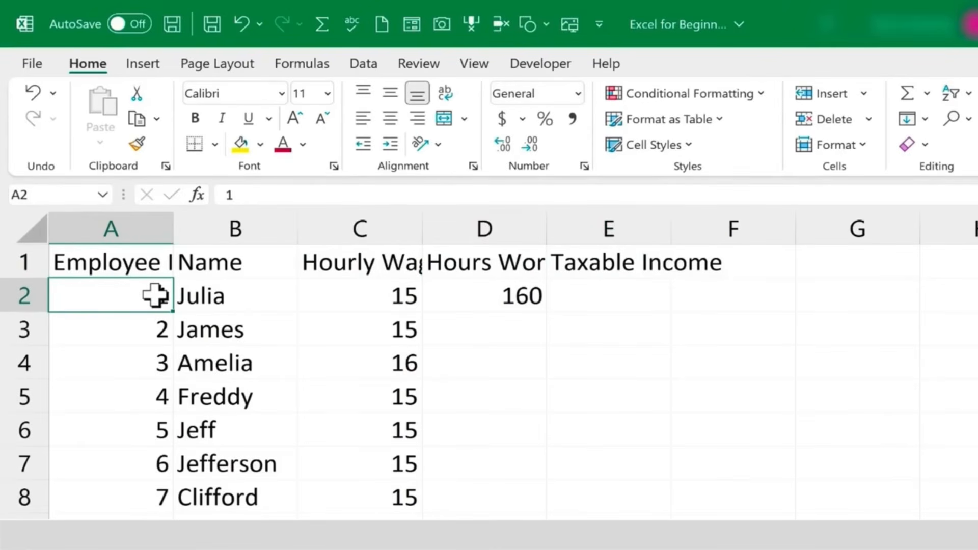
Step: Open the truncated headers in cells A1 and C1 to view their full text, leaving both unedited
double_click(128, 265)
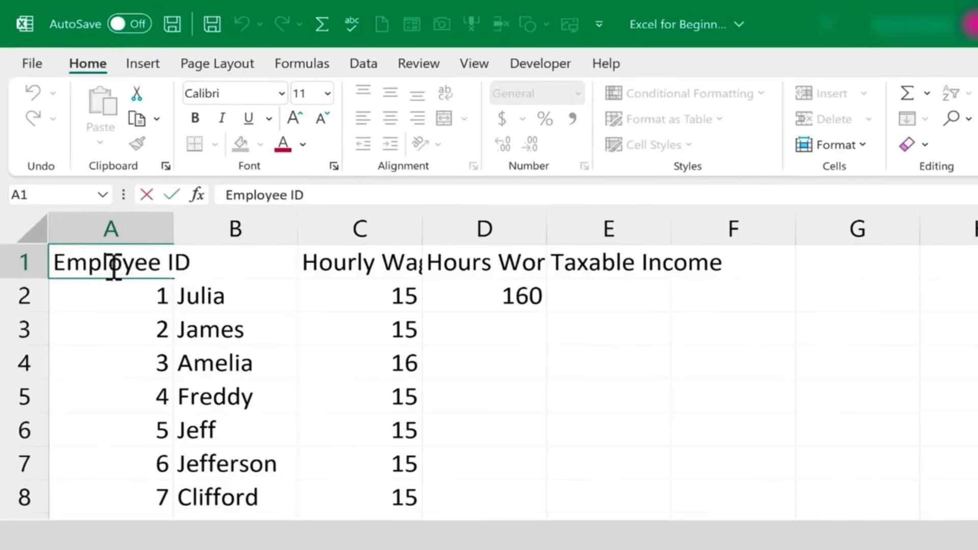
left_click(155, 327)
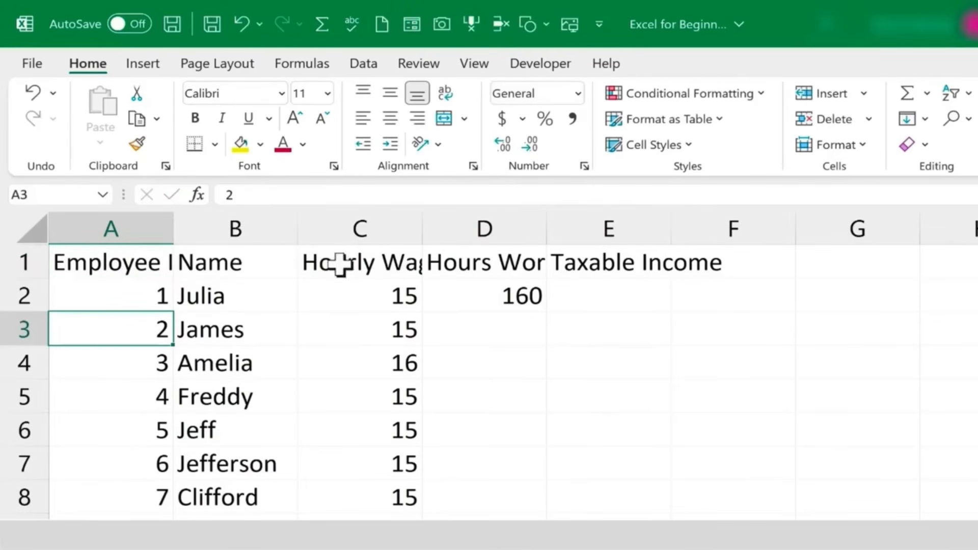
left_click(359, 262)
double_click(356, 260)
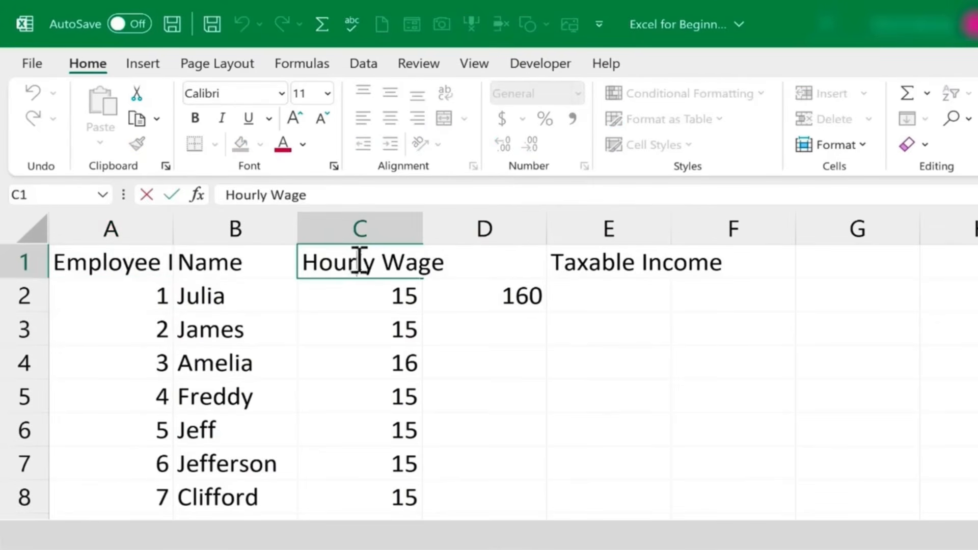
left_click(382, 301)
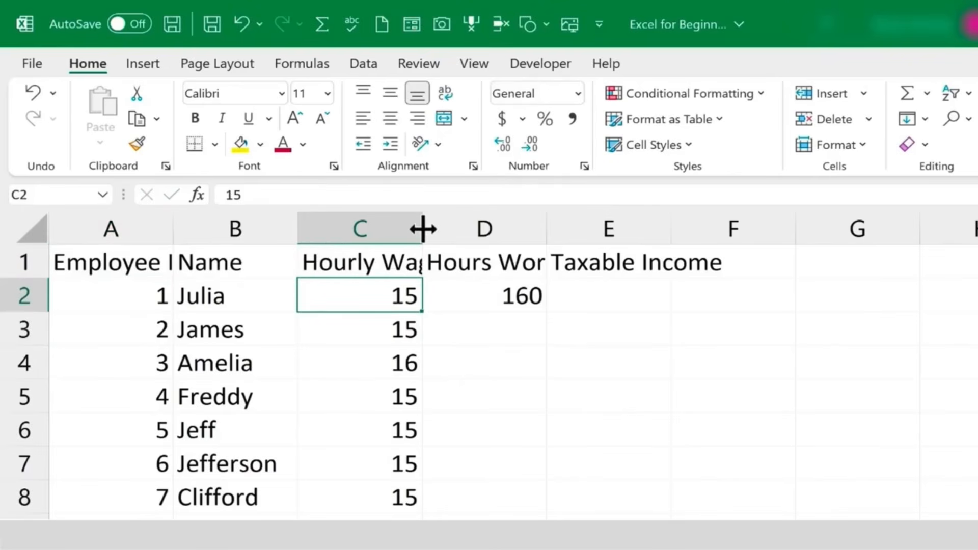
Step: Widen the Hourly Wage column manually, and AutoFit the widths of columns A through E to their contents
left_click_drag(423, 229, 472, 228)
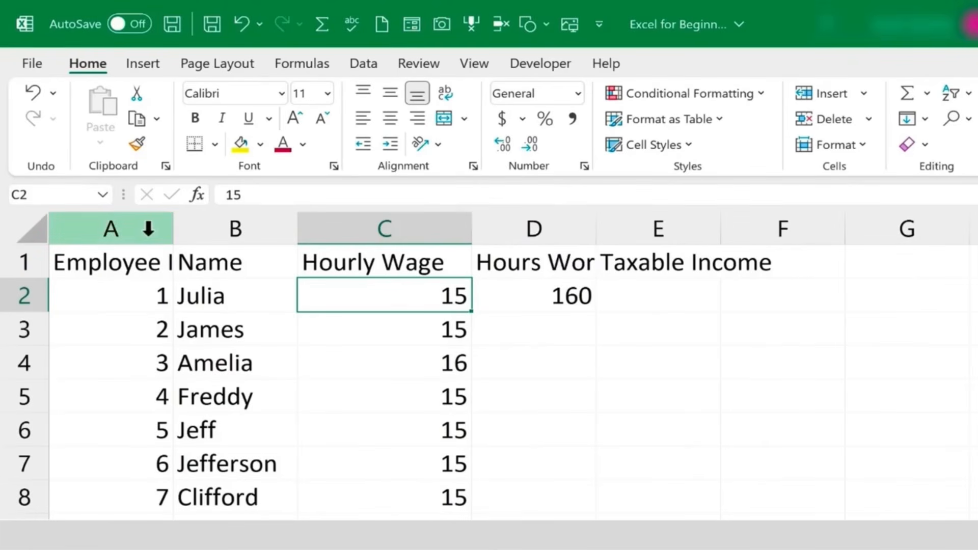
left_click_drag(133, 228, 679, 234)
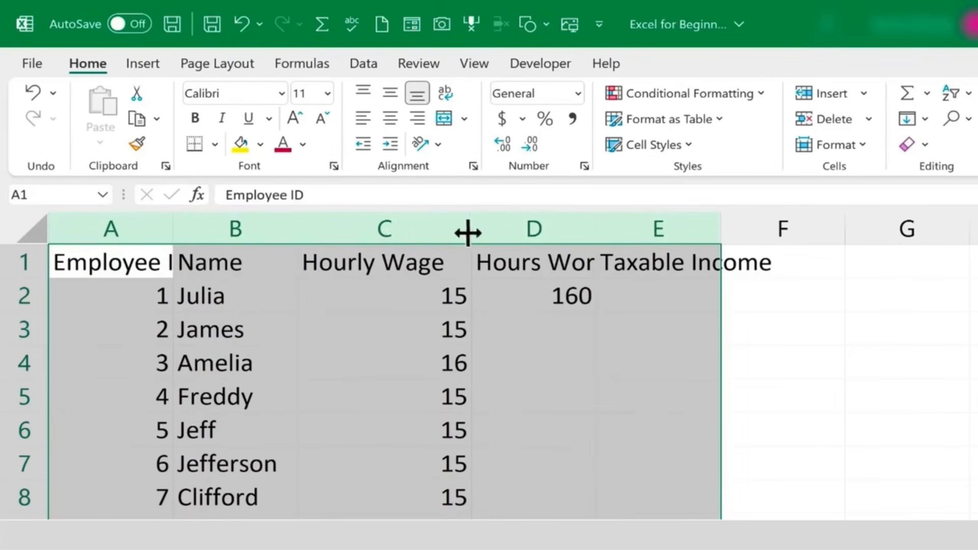
double_click(298, 229)
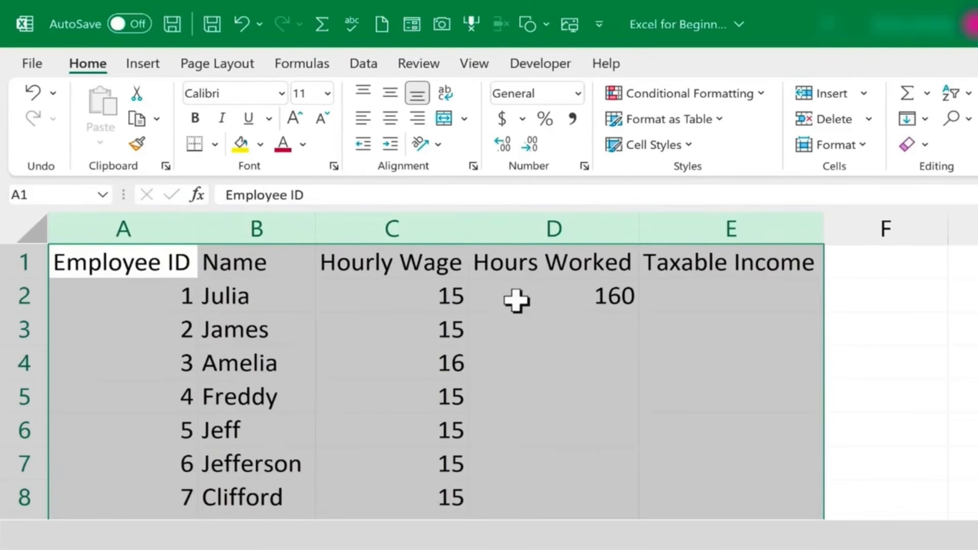
left_click(536, 341)
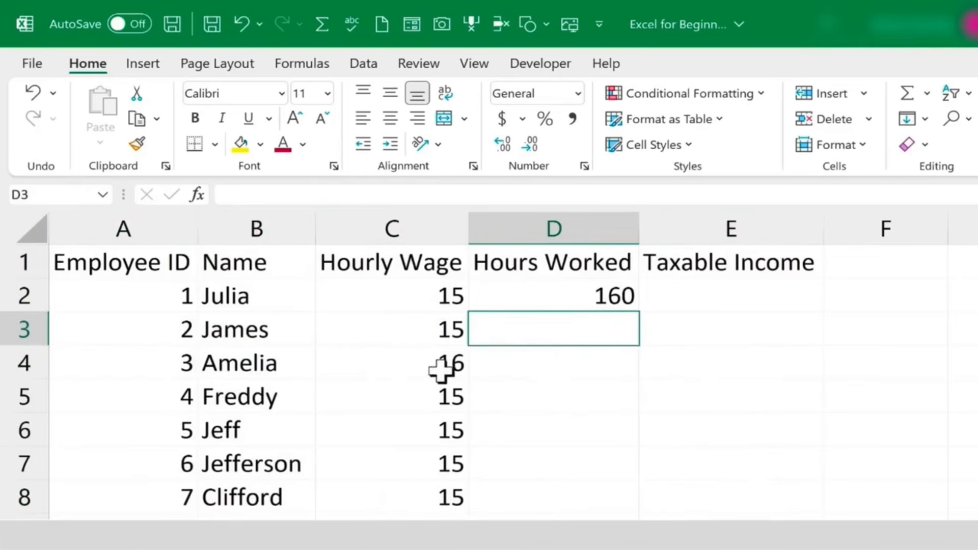
left_click(444, 400)
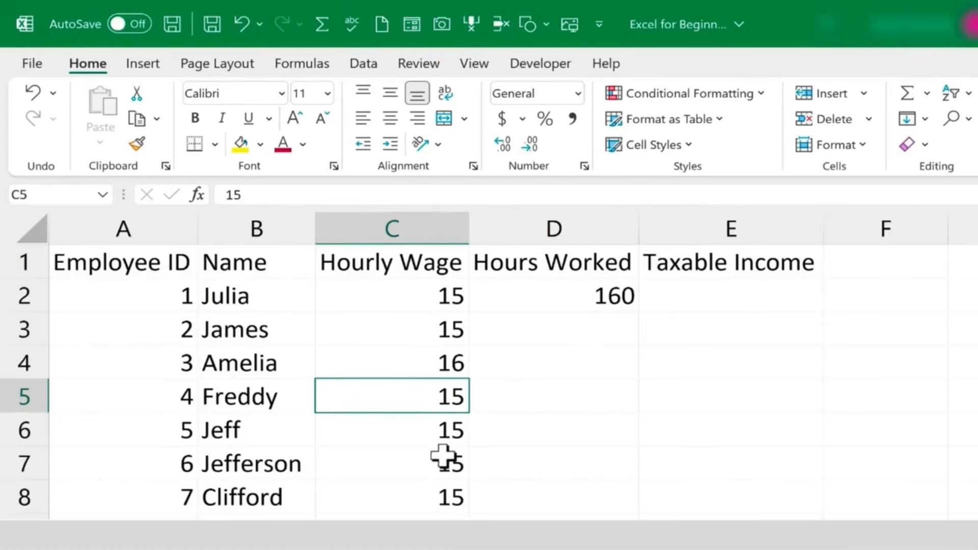
scroll(469, 397, "down", 2)
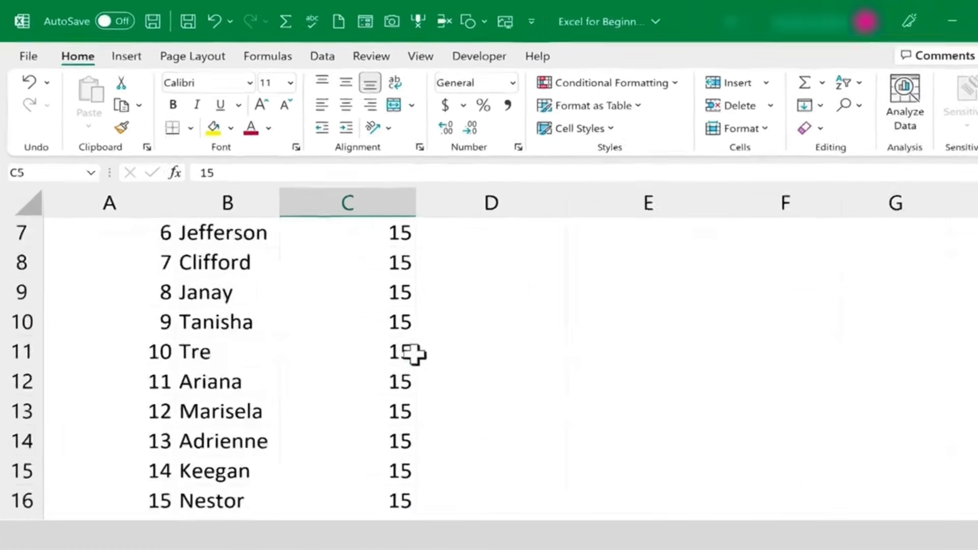
scroll(416, 353, "down", 2)
left_click(376, 328)
scroll(375, 335, "up", 4)
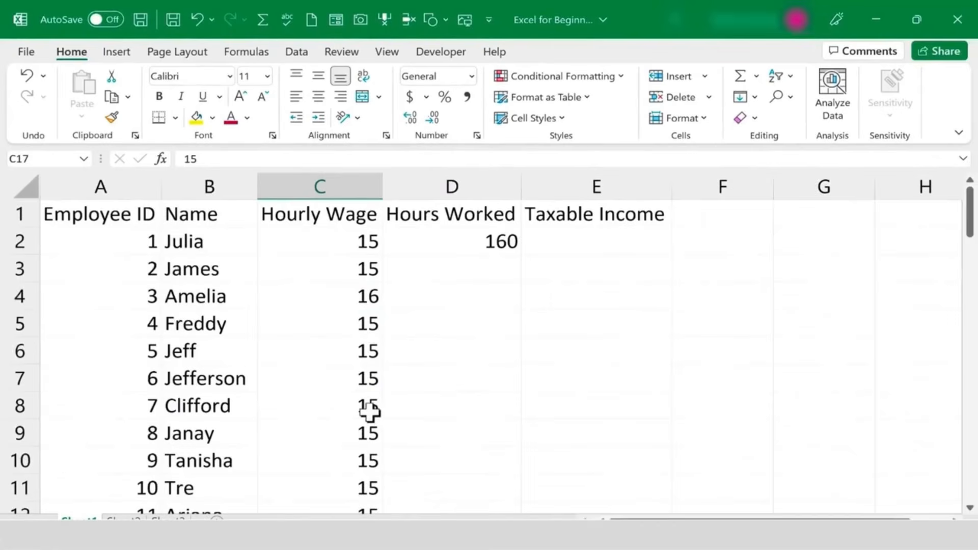
left_click(552, 300)
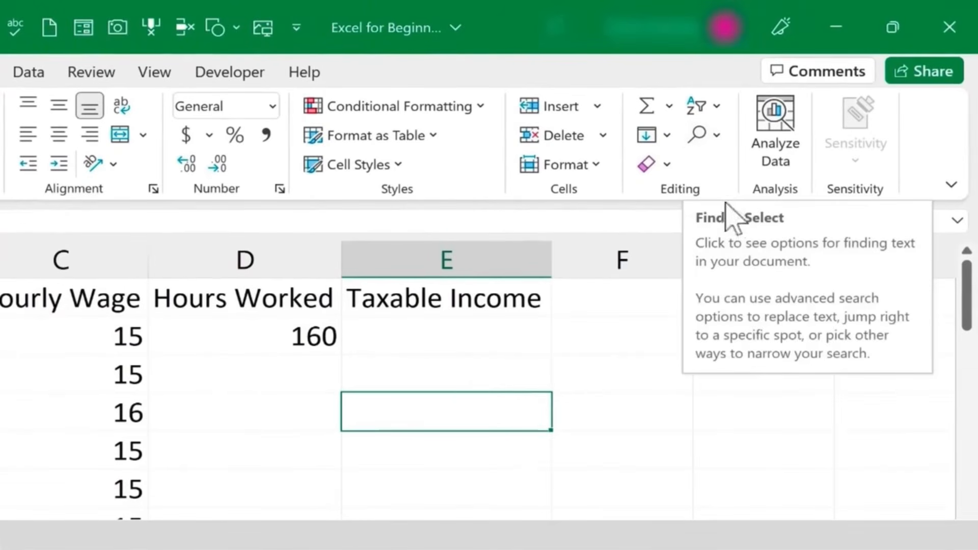
Step: Replace every occurrence of 15 with 15.5 throughout the sheet using Find and Replace
left_click(719, 134)
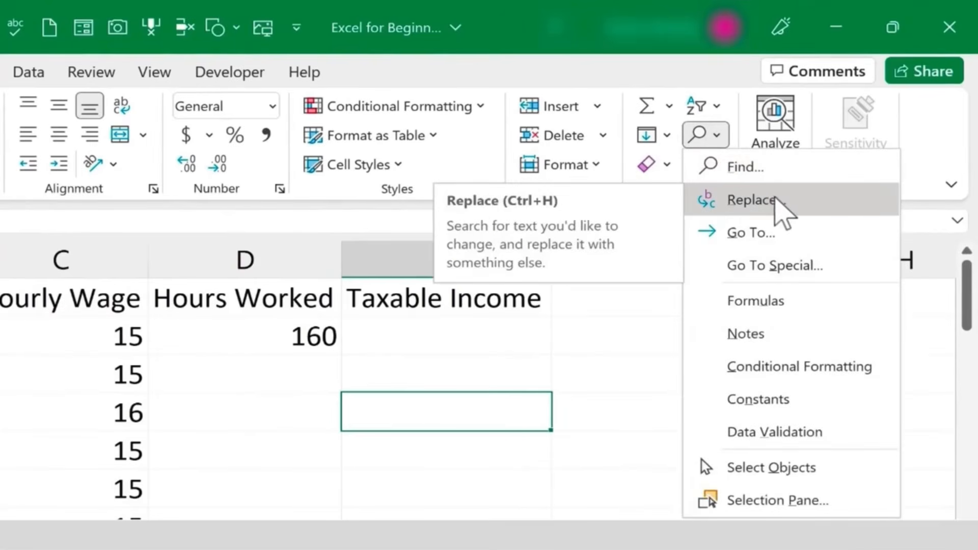
left_click(775, 199)
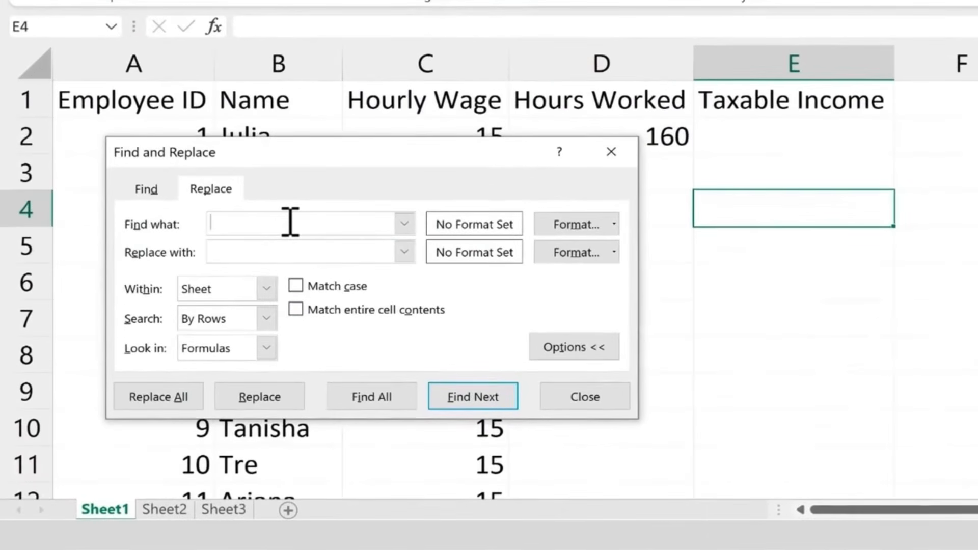
left_click(353, 256)
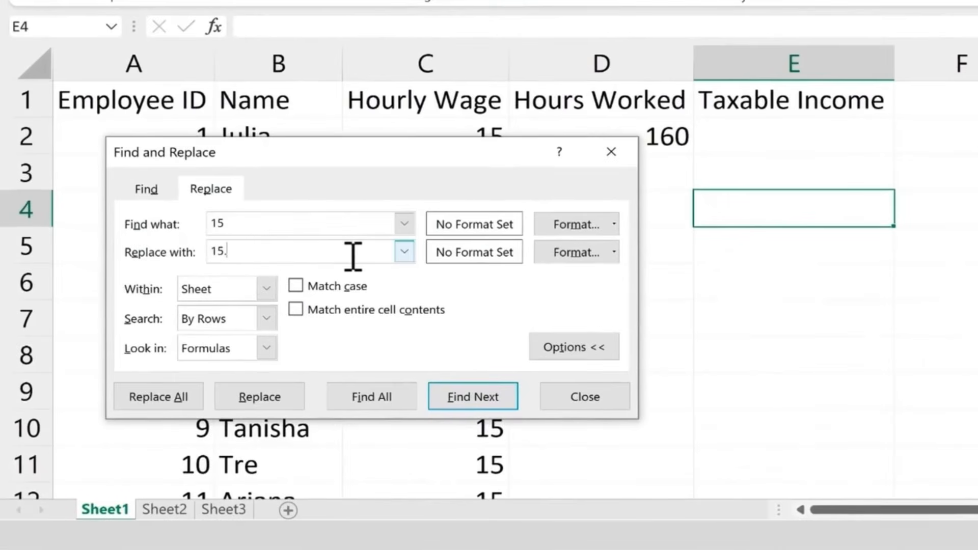
left_click(161, 398)
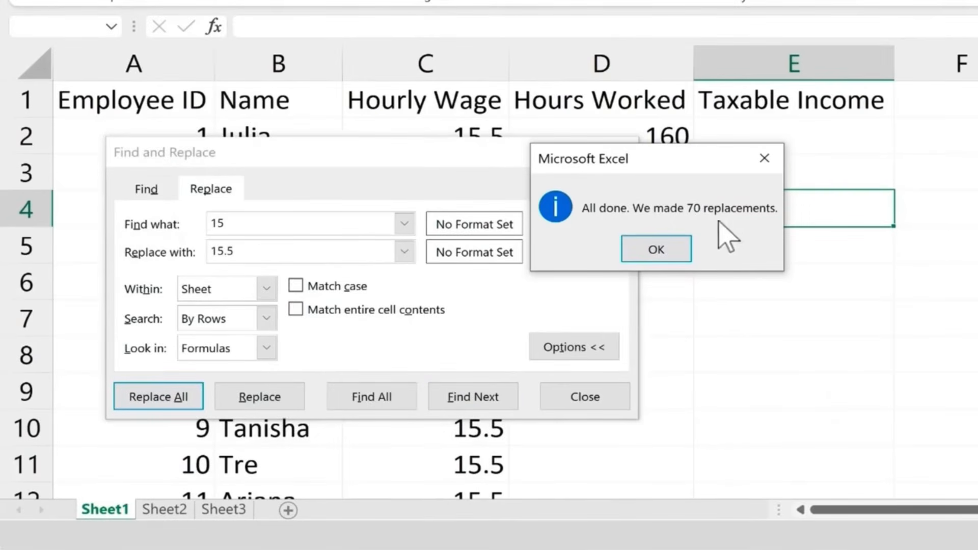
left_click(656, 250)
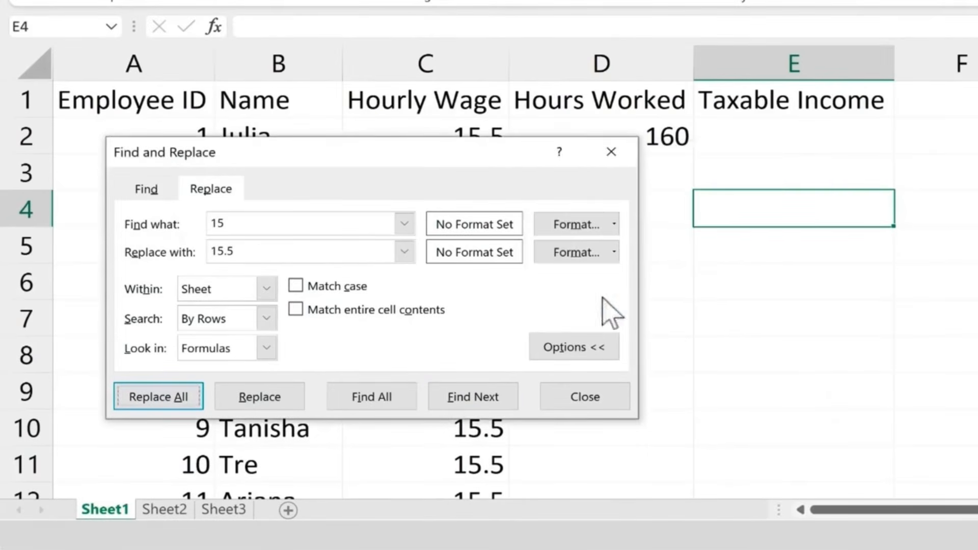
left_click(585, 397)
Step: Check the replaced values down the list and correct the Employee ID in cell A16 to 15
scroll(478, 402, "down", 2)
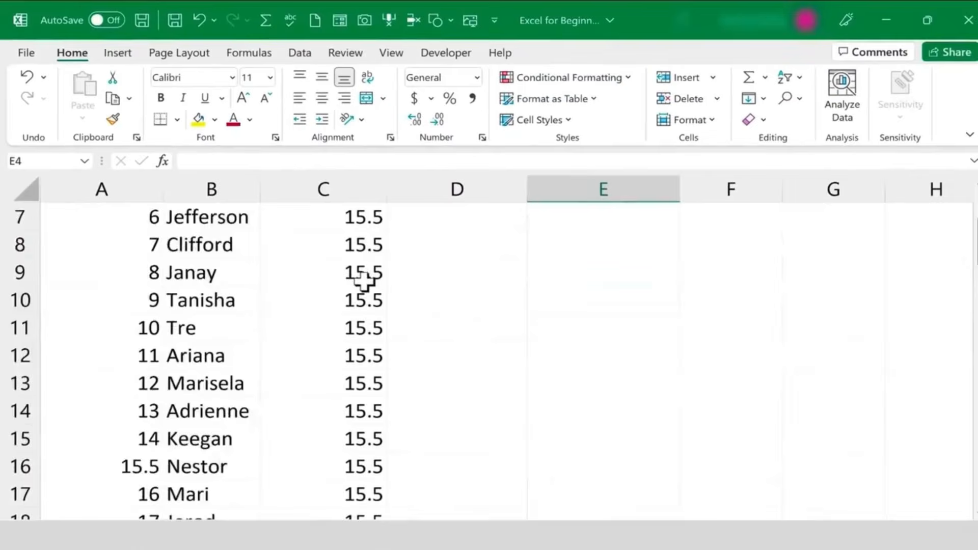
scroll(364, 279, "down", 9)
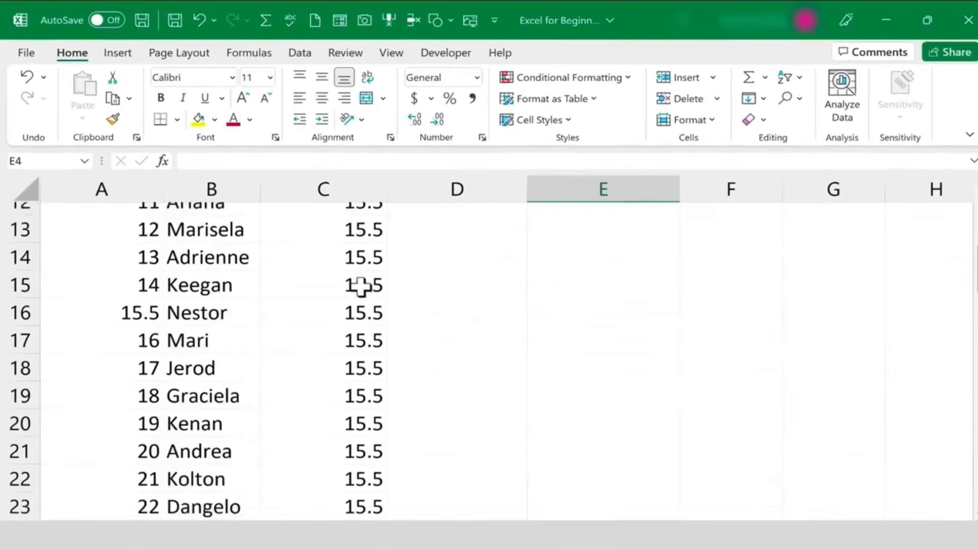
scroll(330, 340, "down", 3)
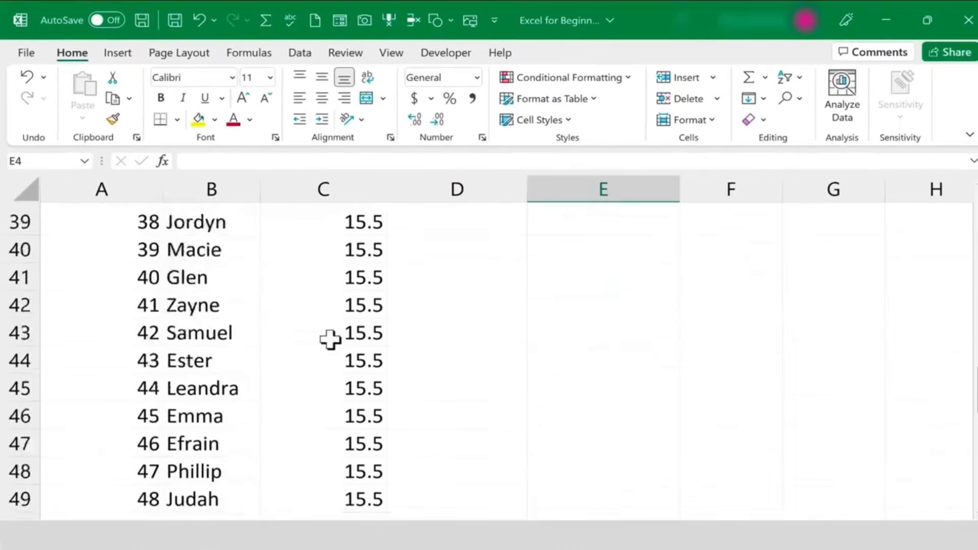
scroll(330, 340, "up", 10)
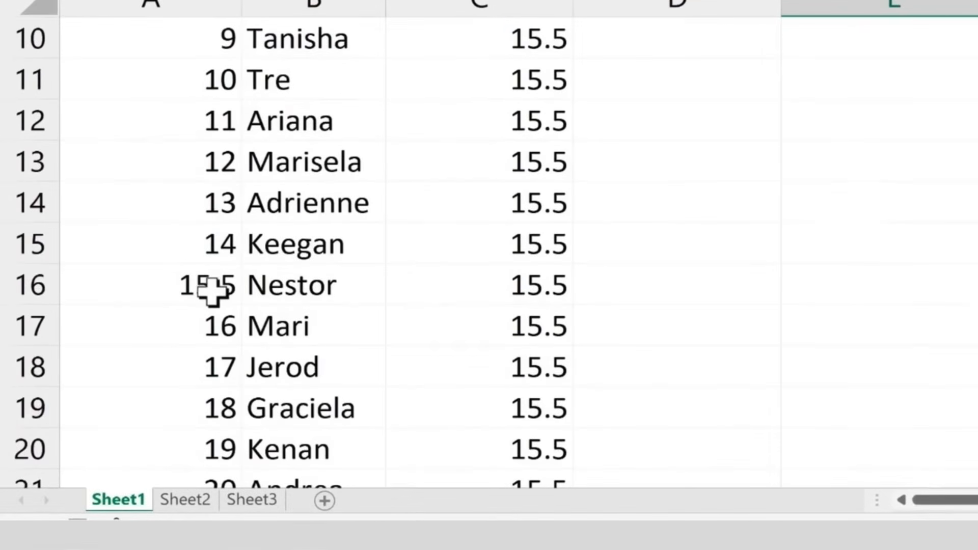
left_click(214, 291)
type("15")
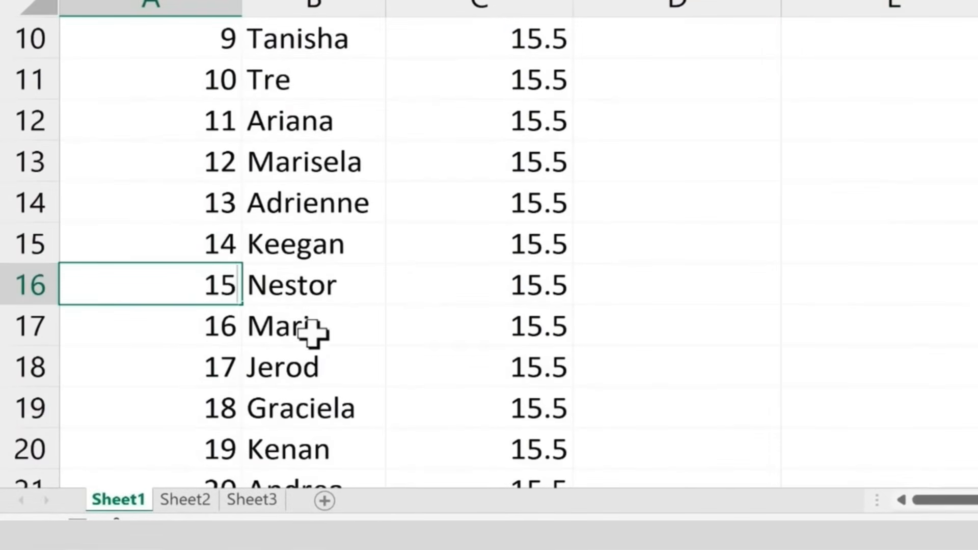
key("Return")
scroll(312, 332, "up", 3)
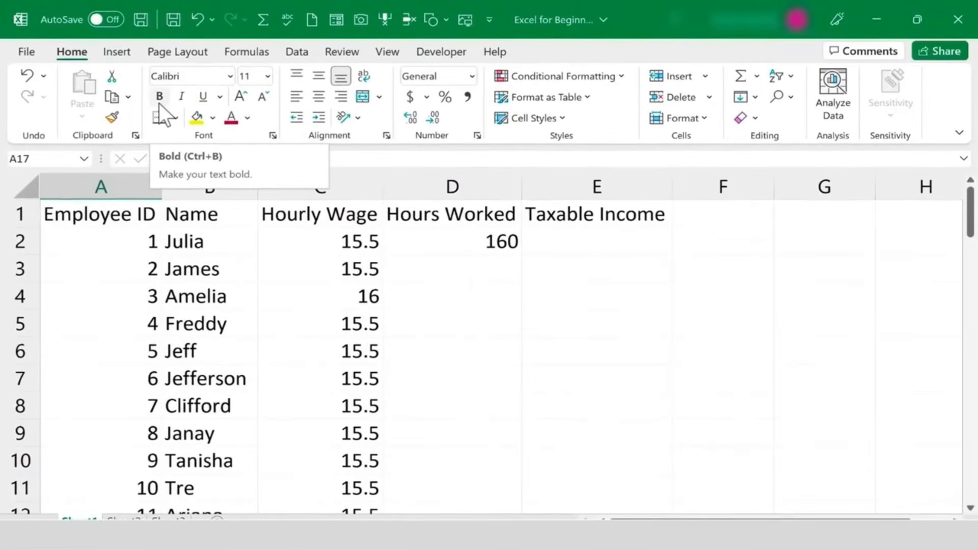
left_click(791, 96)
key("ctrl+h")
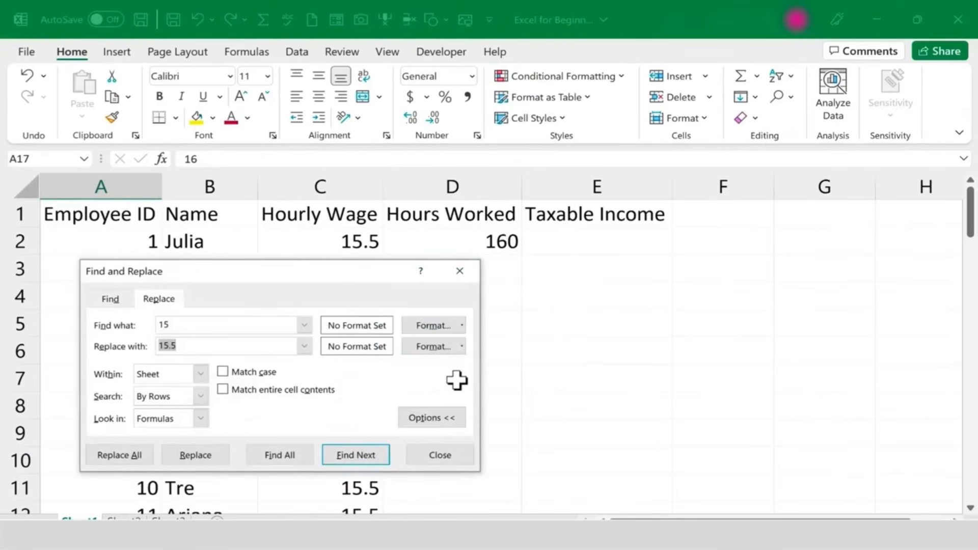
left_click(439, 454)
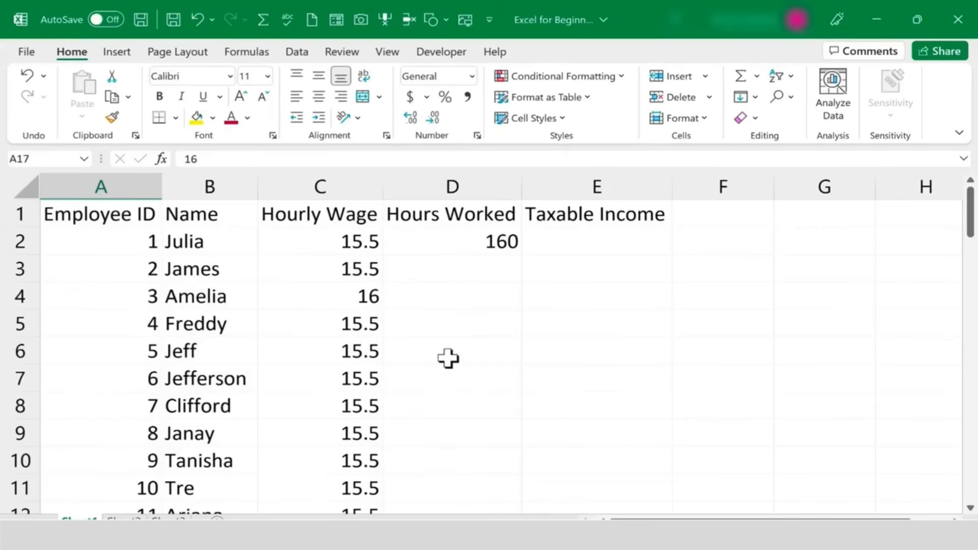
Step: Open the AutoCorrect settings from the proofing options and browse the list of automatic replacements
left_click(24, 50)
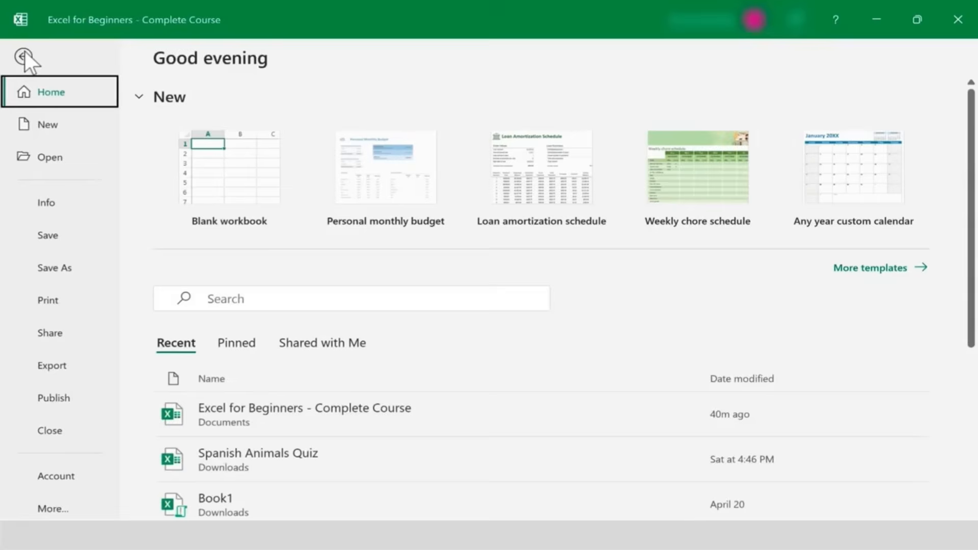
left_click(52, 508)
left_click(173, 510)
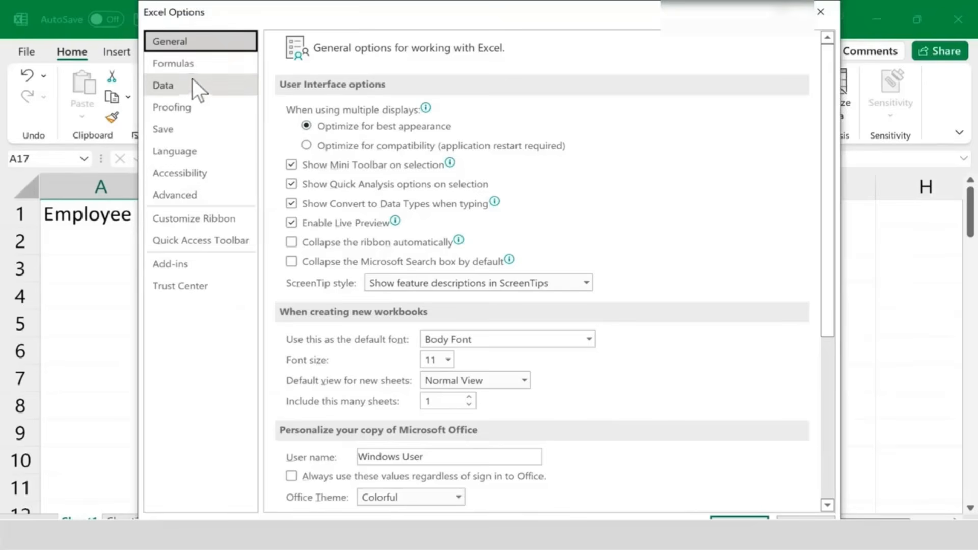
left_click(178, 104)
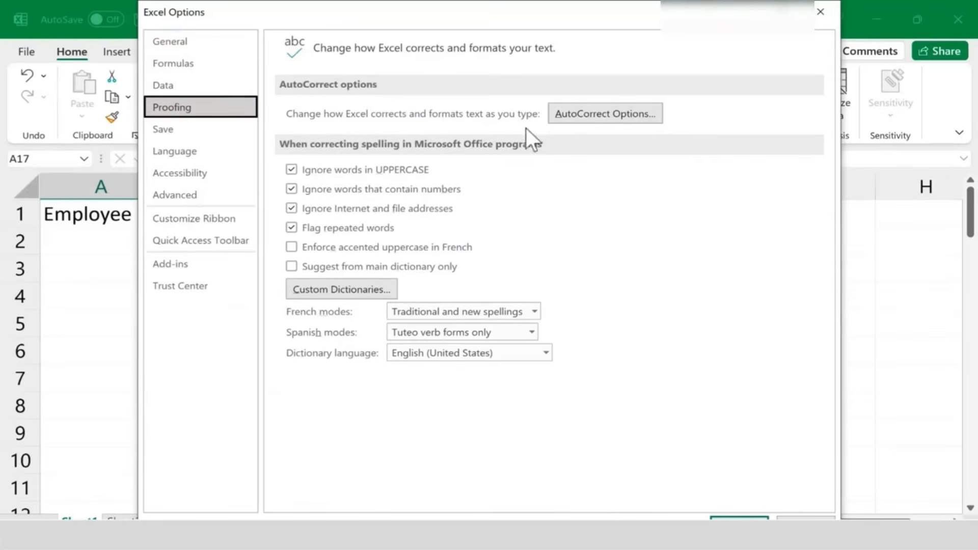
left_click(634, 115)
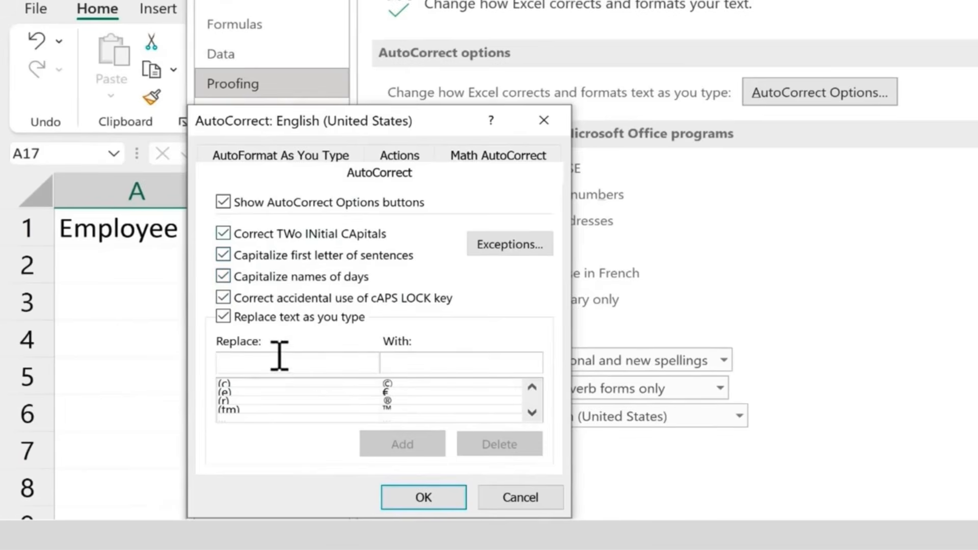
left_click(533, 414)
left_click(533, 413)
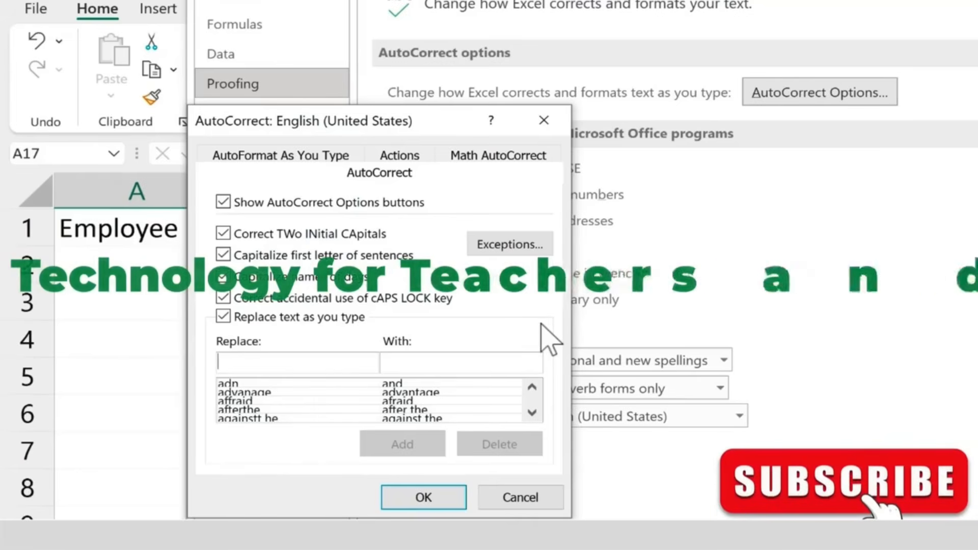
Step: Add an AutoCorrect entry that replaces t4tas with Technology for Teachers and Students, and accept the options
type("t4tas")
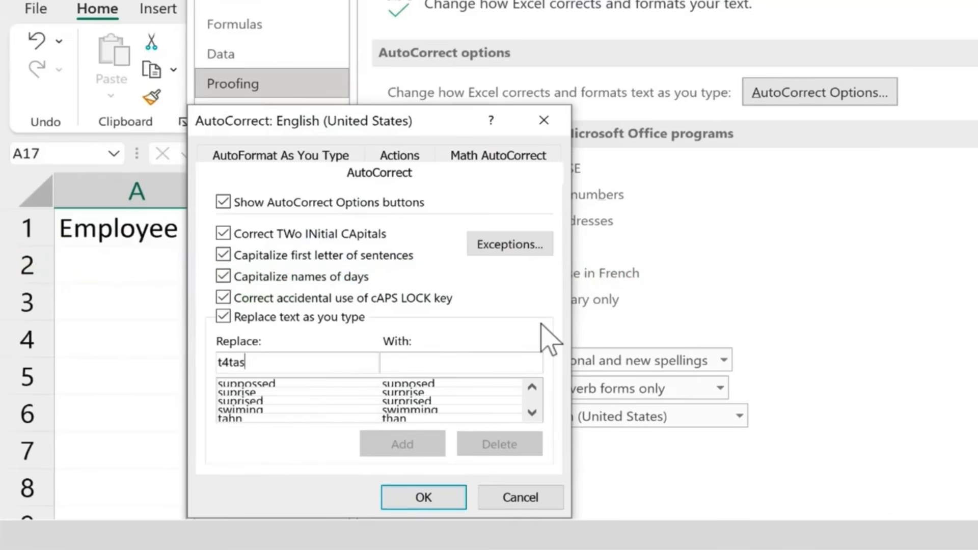
key("Tab")
type("Technology for Teachers and Students")
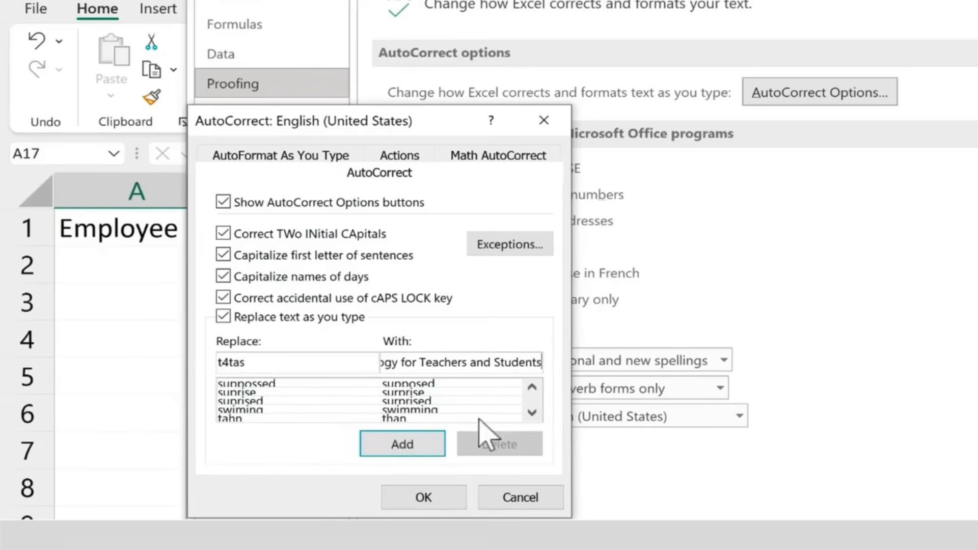
left_click(423, 446)
left_click(428, 500)
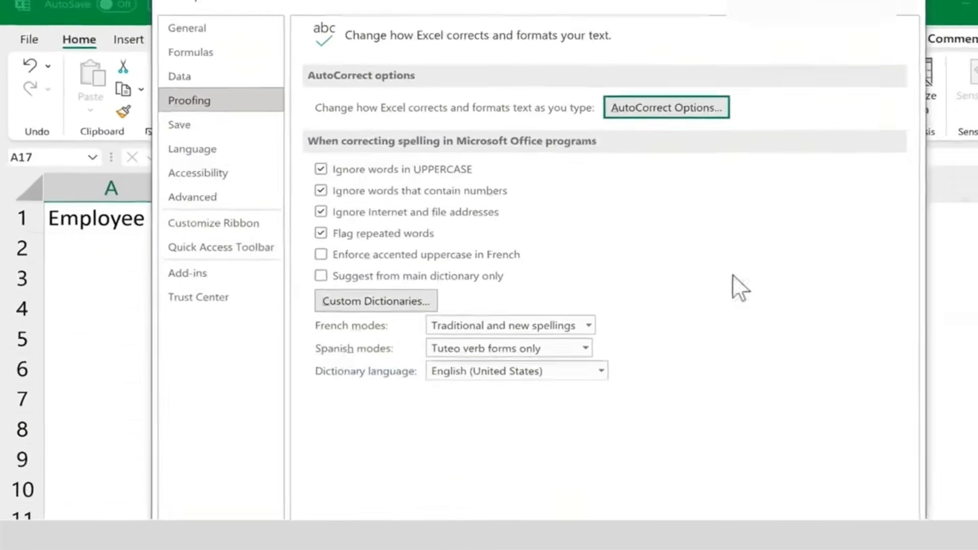
left_click(713, 511)
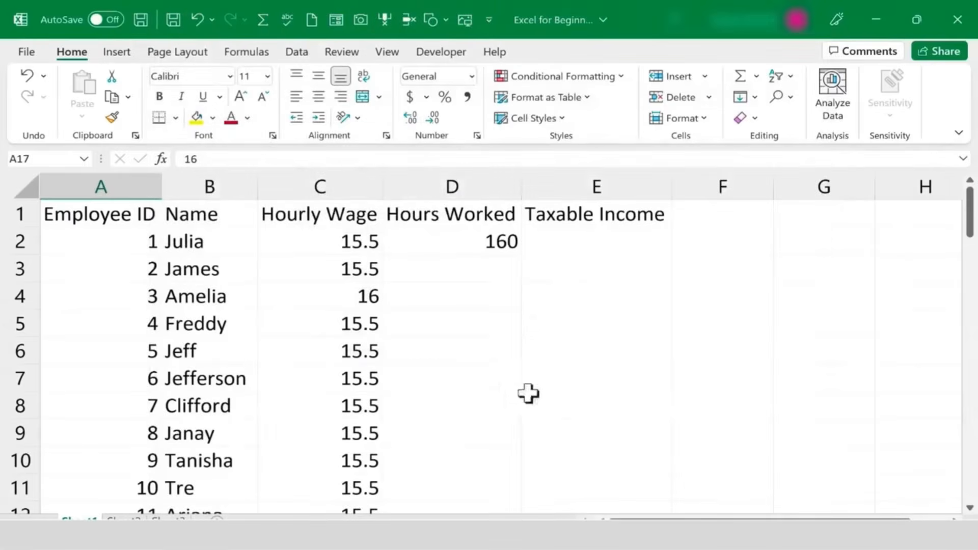
Step: Try the AutoCorrect entry by entering t4tas in cell E3, and undo the entry
left_click(564, 273)
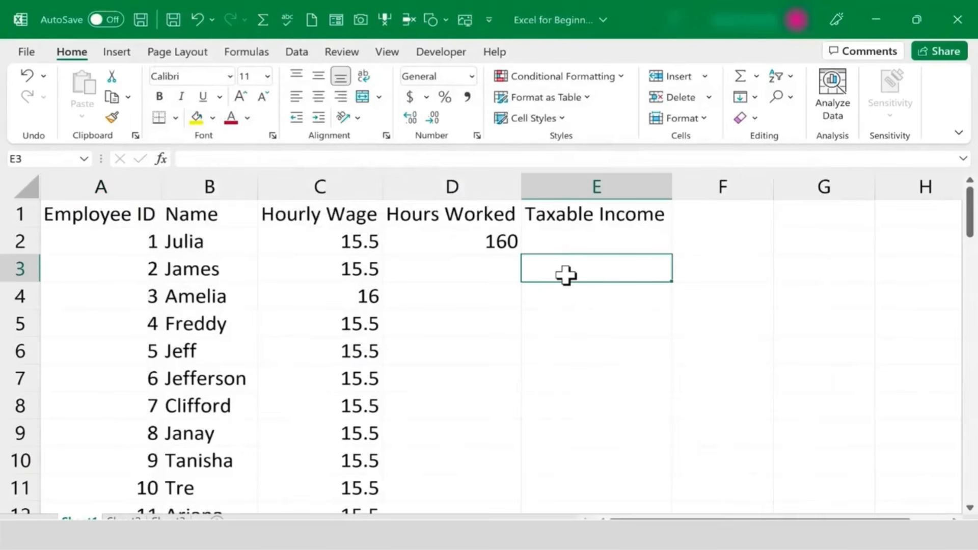
type("t4tas")
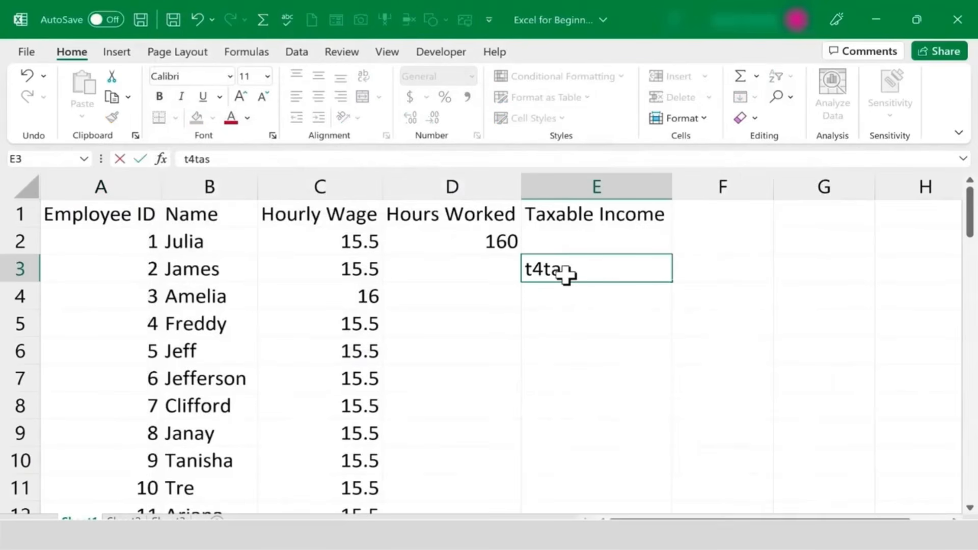
key("Return")
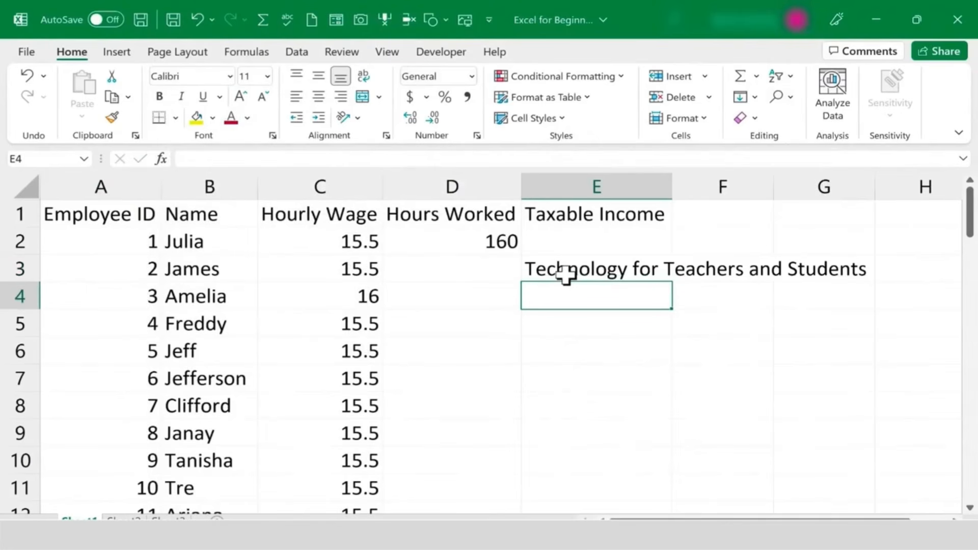
key("ctrl+z")
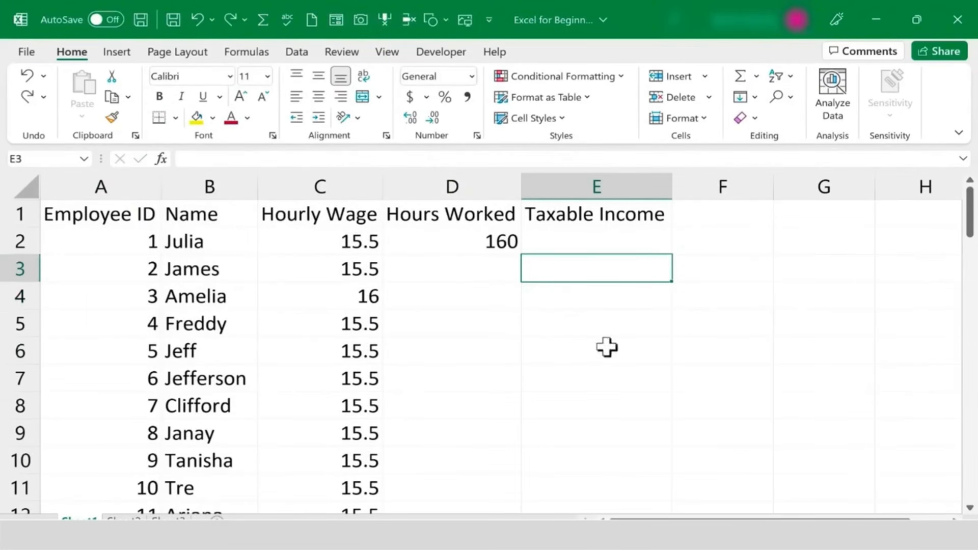
left_click(691, 359)
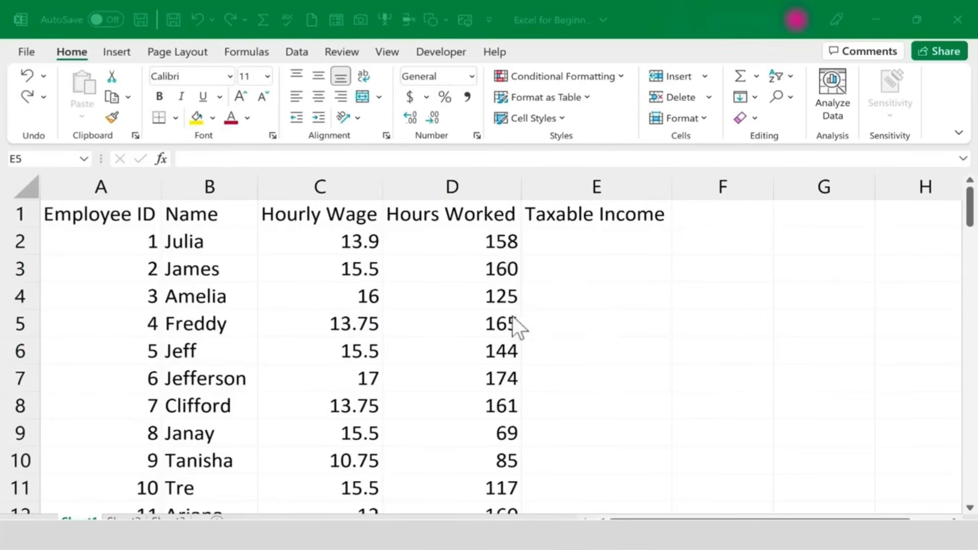
Step: Copy the hourly wage from cell C4 into cell E6, and delete the pasted copy
scroll(510, 321, "down", 5)
scroll(505, 324, "up", 5)
left_click(344, 292)
left_click(343, 296)
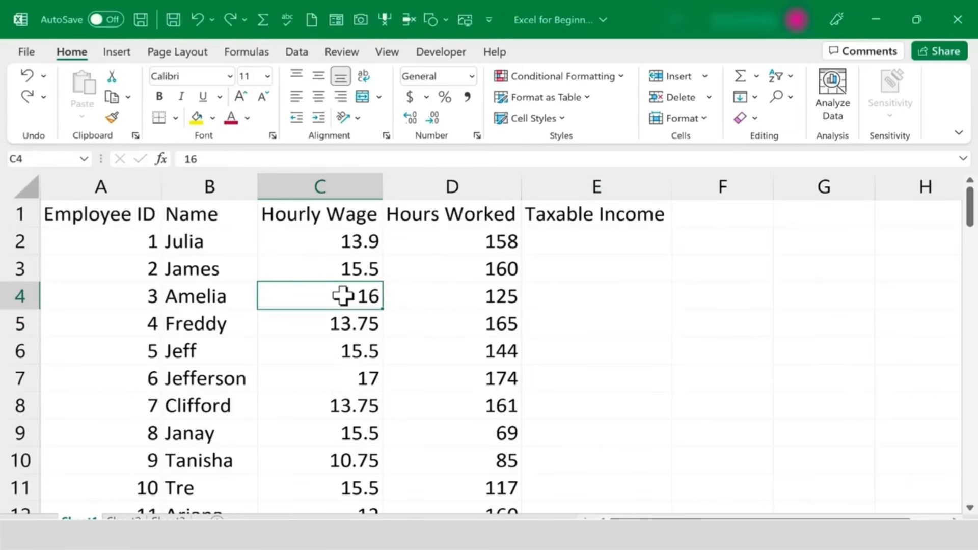
key("ctrl+c")
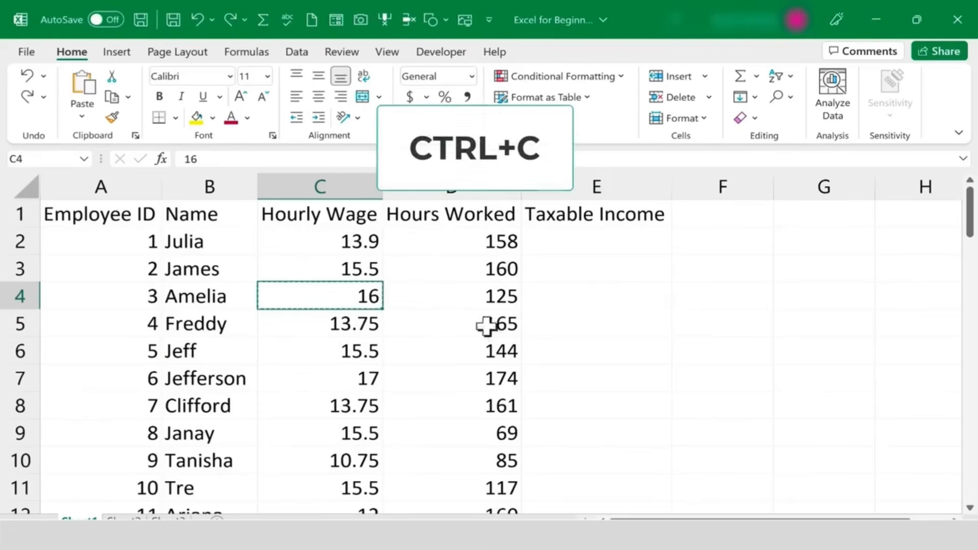
left_click(567, 358)
key("ctrl+v")
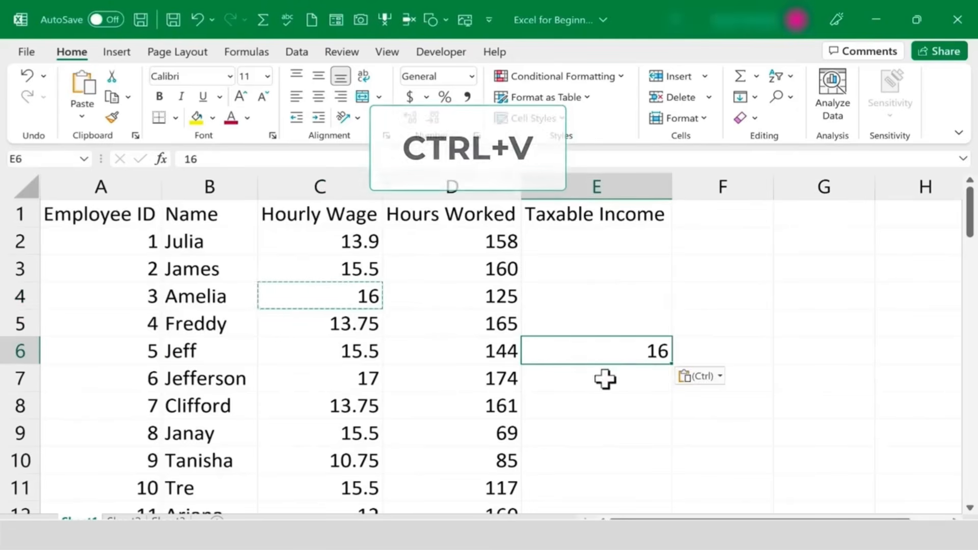
key("Delete")
Step: Cut the hourly wage from cell C5, paste it into cell E7, and undo the move
left_click(363, 330)
key("ctrl+x")
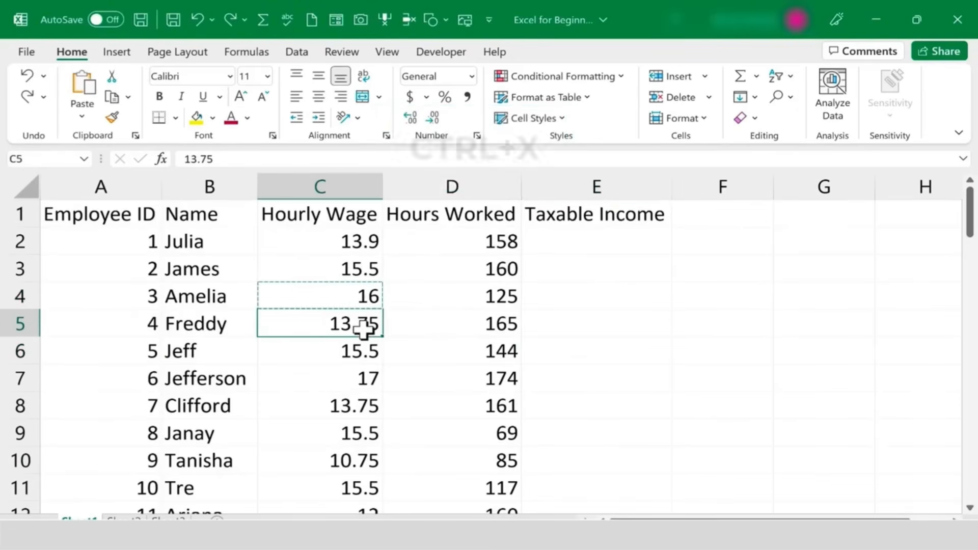
left_click(598, 374)
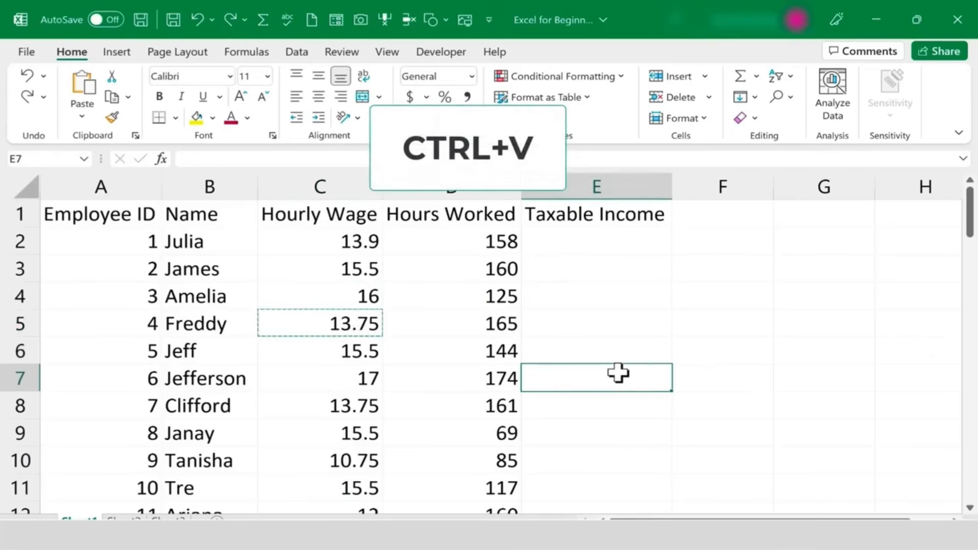
key("ctrl+v")
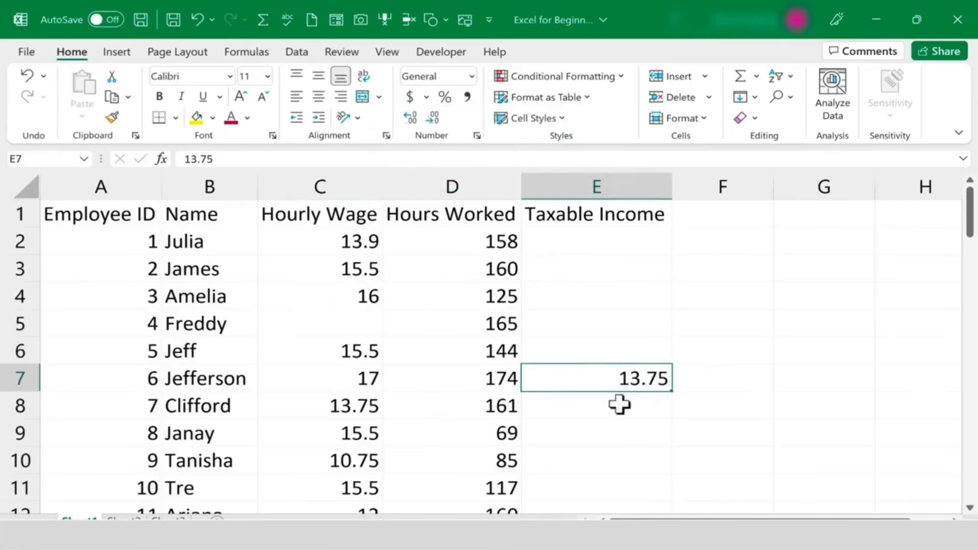
key("ctrl+z")
key("Escape")
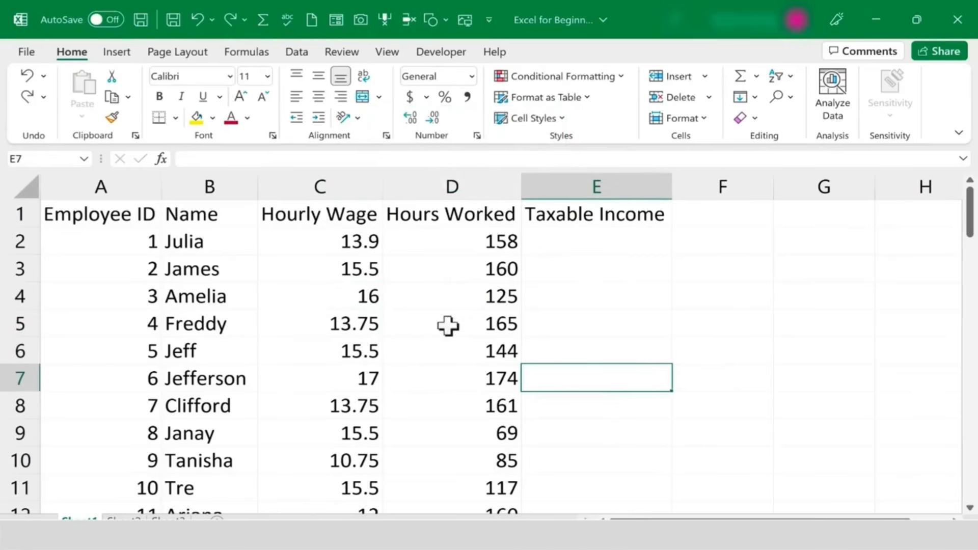
left_click(609, 332)
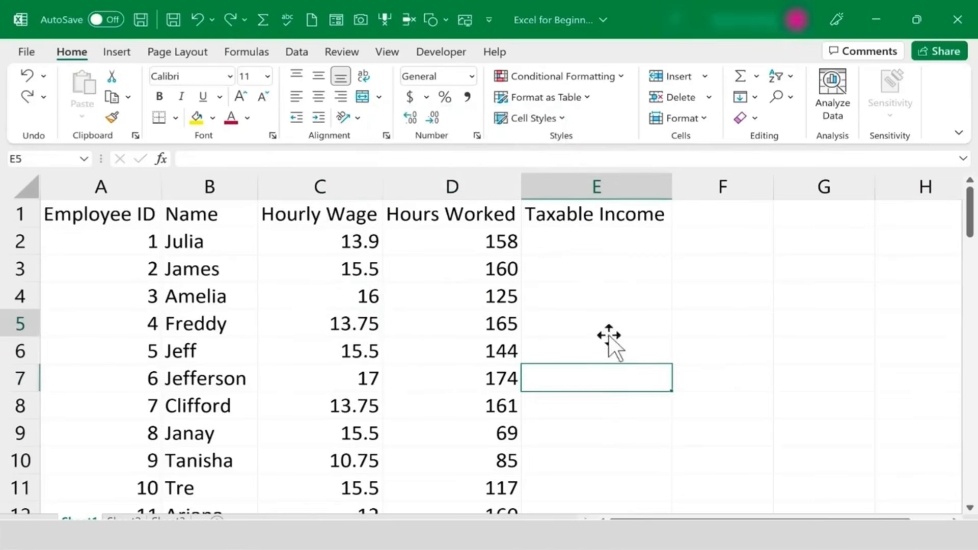
Step: Move the hourly wage from cell C3 to cell F3 by its border, and undo the move
left_click(341, 267)
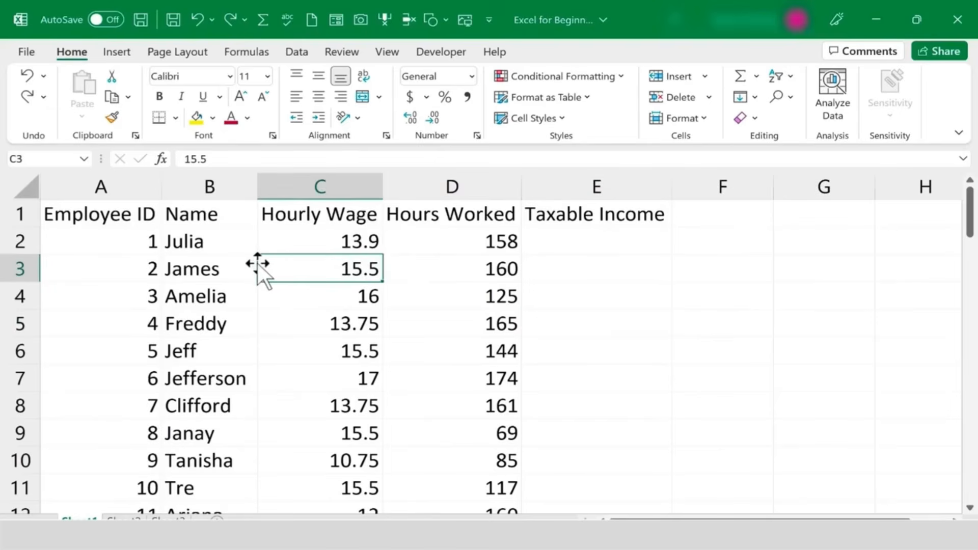
left_click_drag(258, 264, 738, 271)
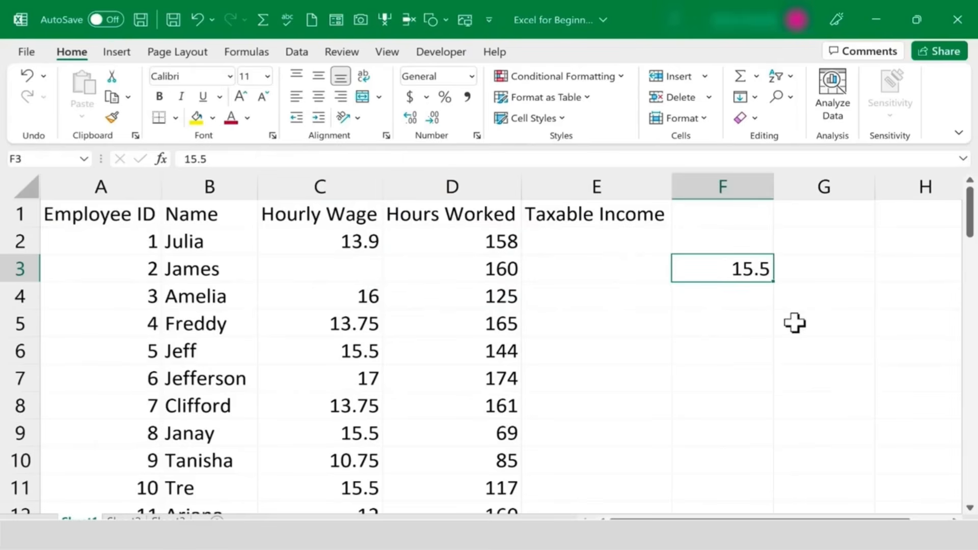
key("ctrl+z")
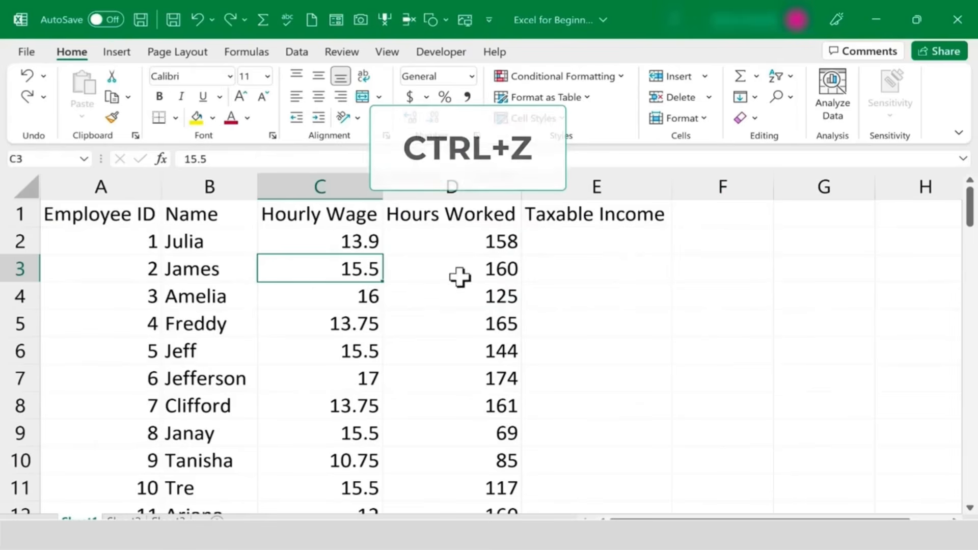
Step: Move the employee data in range A2:D9 to N2:Q9, and undo the move
left_click_drag(152, 240, 513, 426)
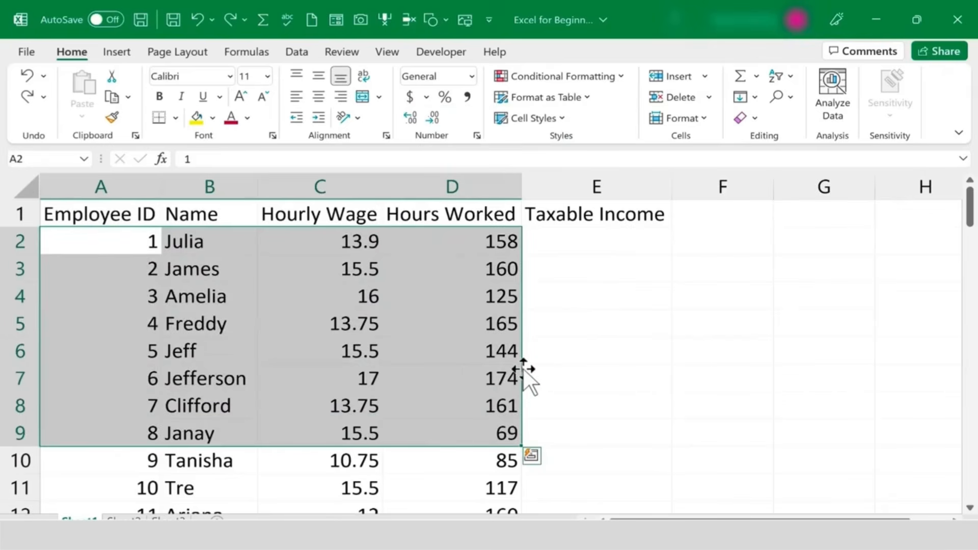
left_click_drag(523, 370, 564, 365)
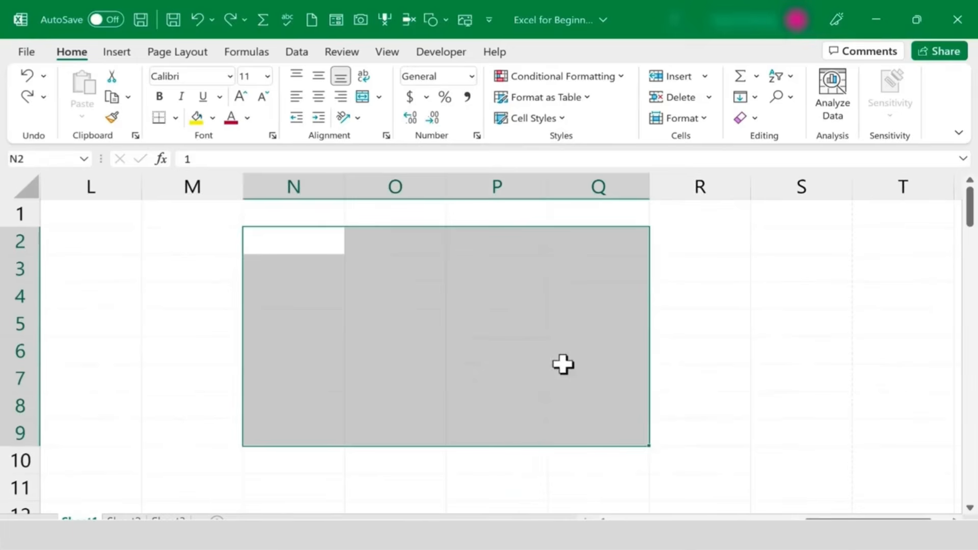
left_click_drag(867, 518, 601, 518)
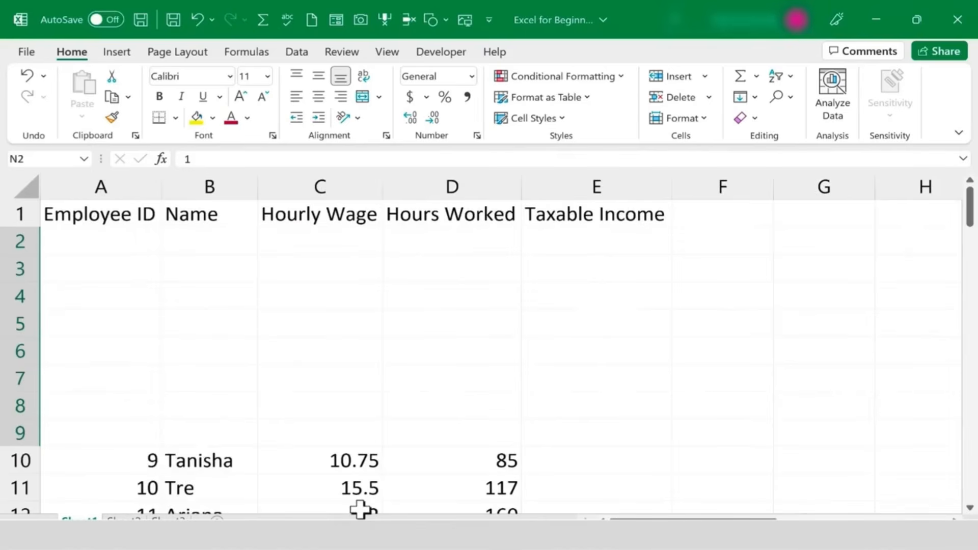
key("ctrl+z")
left_click(687, 416)
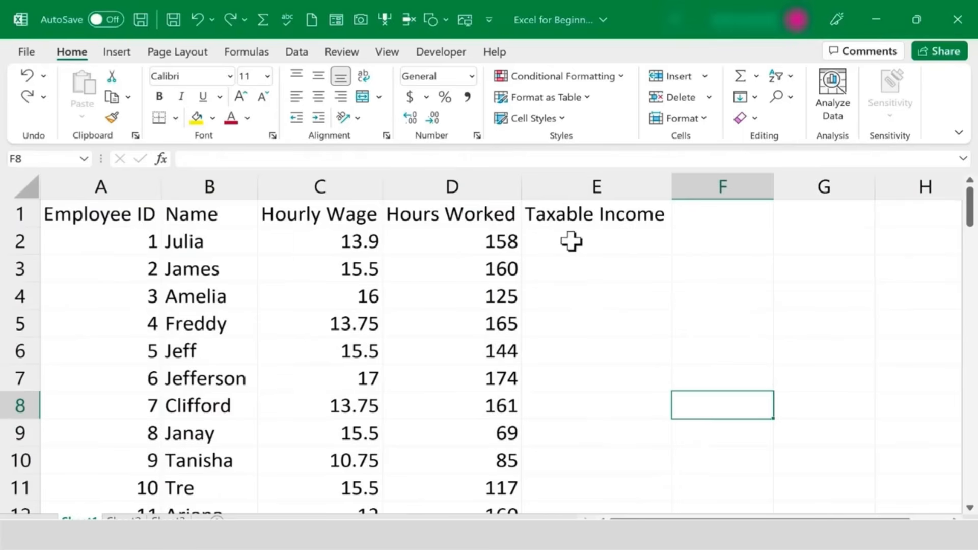
left_click(348, 245)
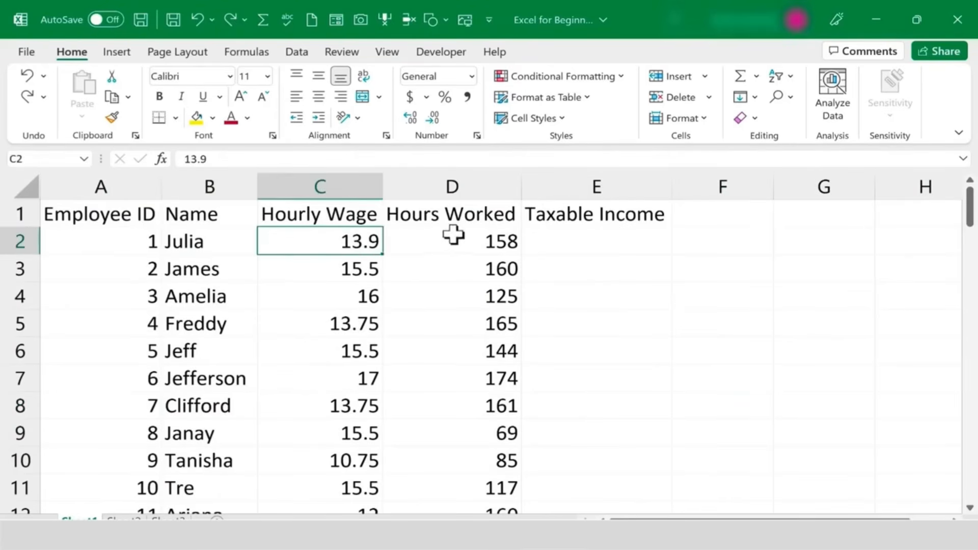
left_click(478, 247)
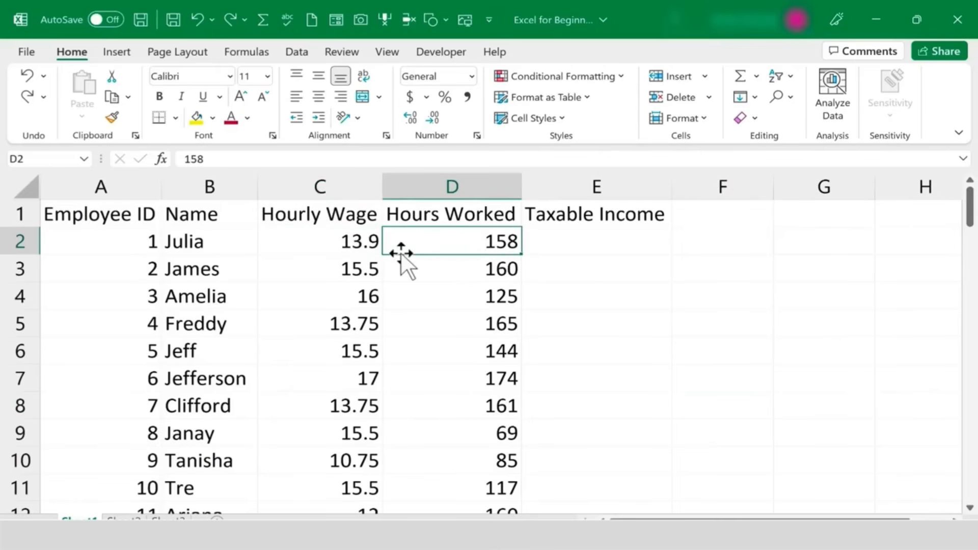
left_click(586, 236)
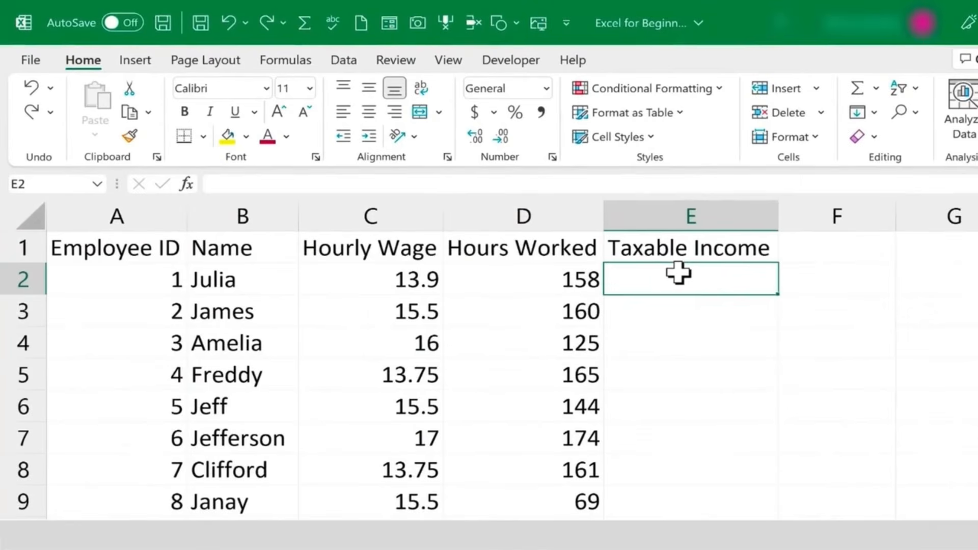
type("=")
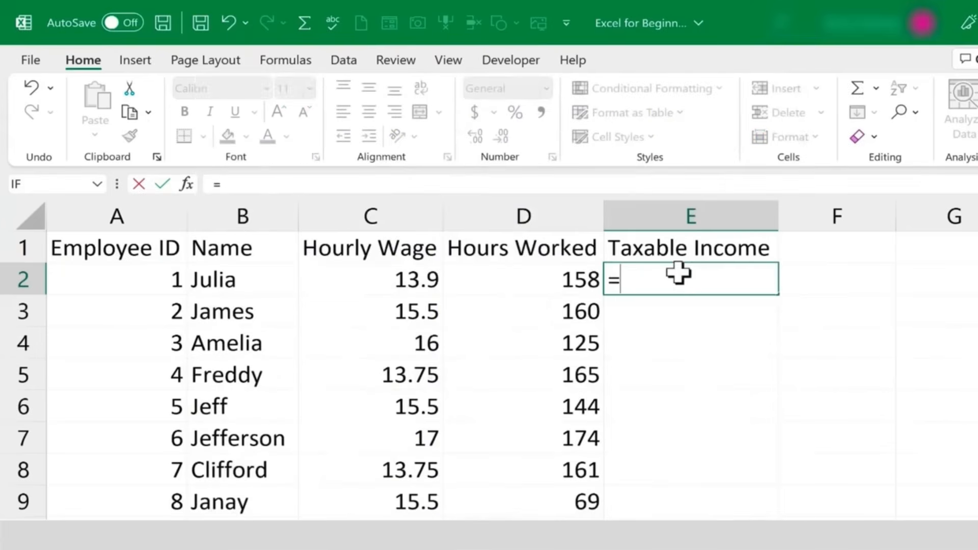
key("Escape")
double_click(678, 306)
Step: Enter the formula =13.9*158 in cell E2 to multiply the first employee's wage by the hours worked
left_click(650, 279)
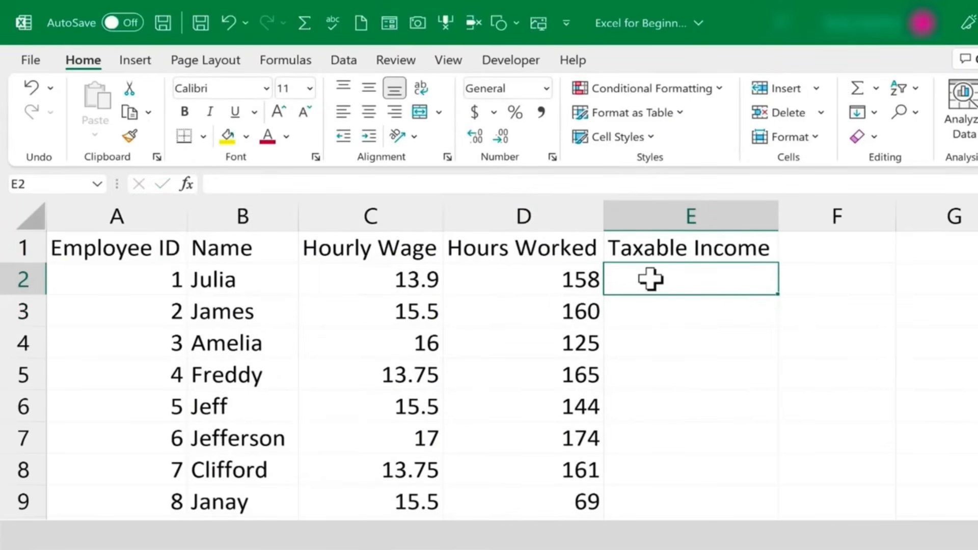
type("=")
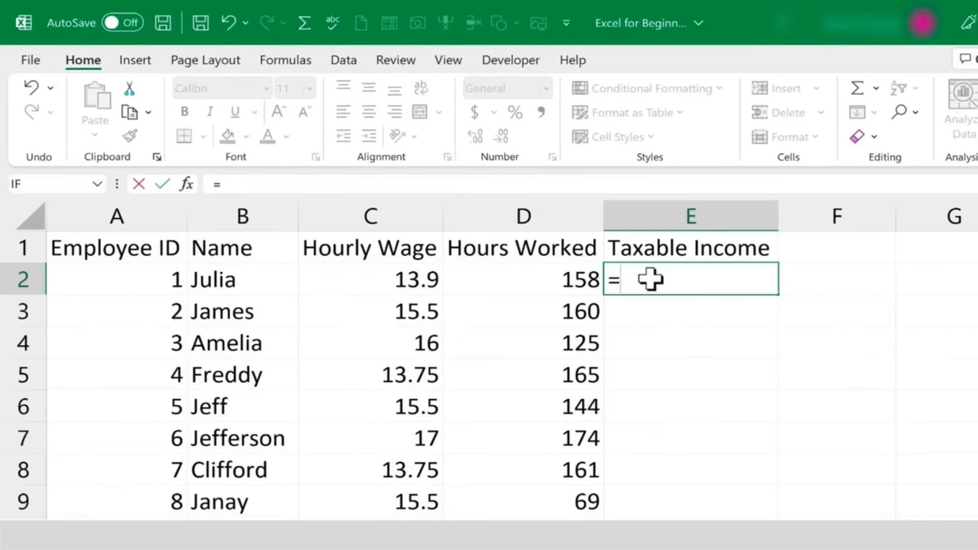
type("13.9")
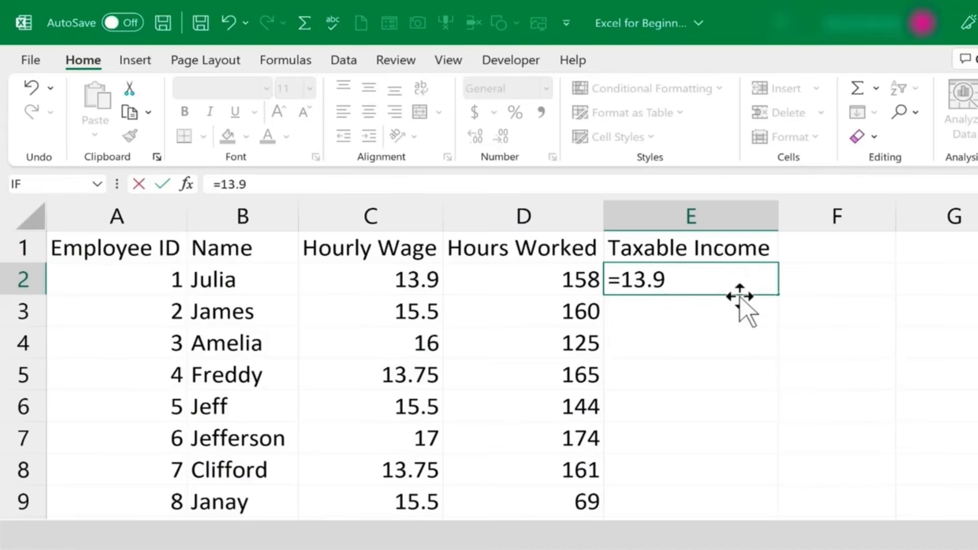
type("*158")
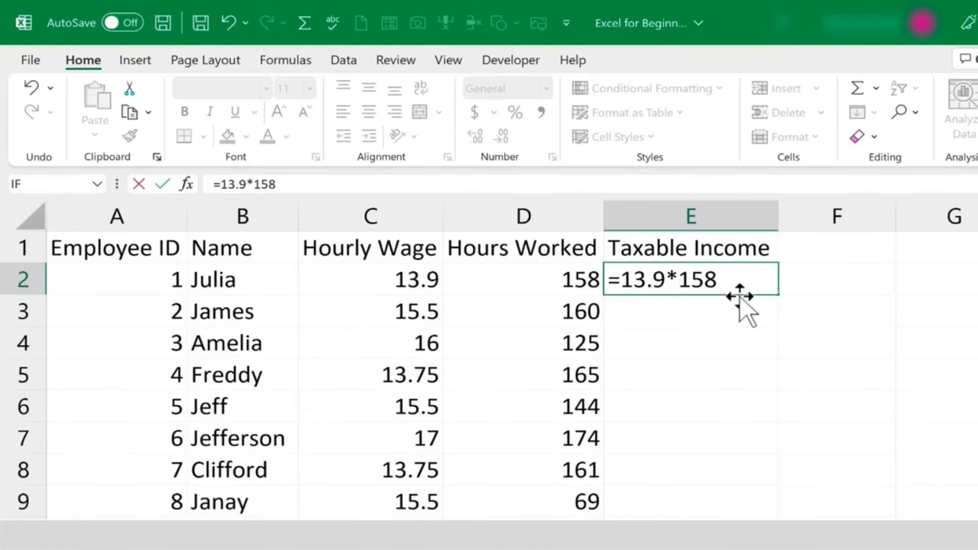
key("Return")
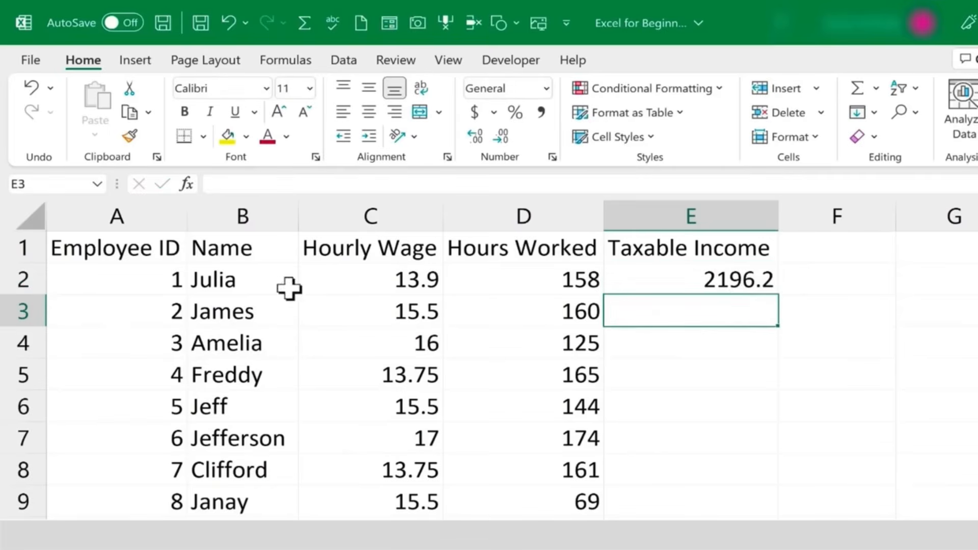
Step: Reopen the fixed-number formula in cell E2 and erase it completely
left_click(763, 286)
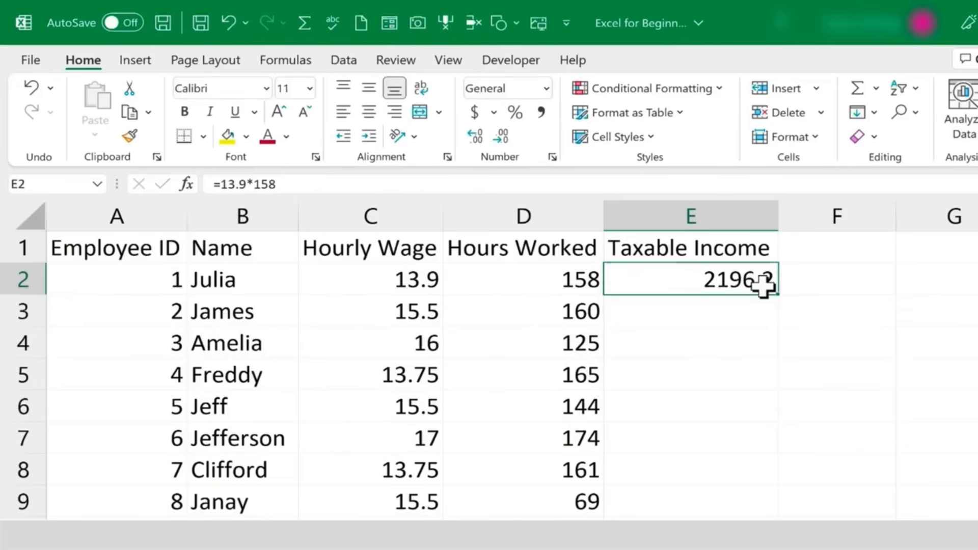
double_click(764, 285)
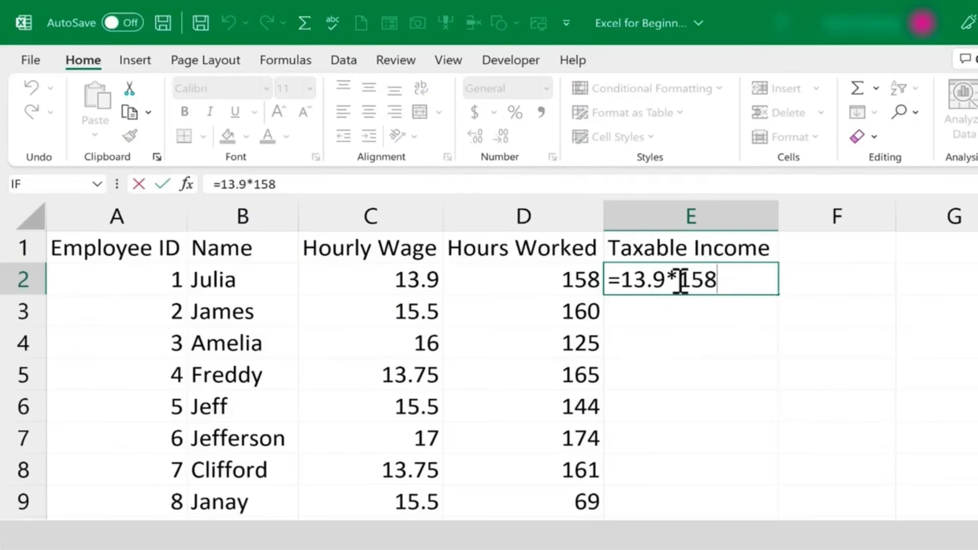
type("/")
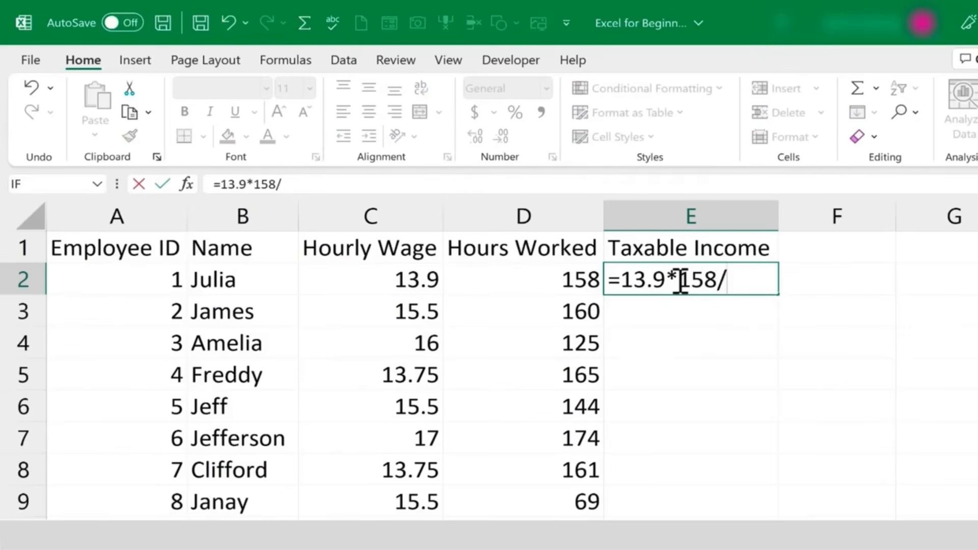
key("BackSpace")
key("BackSpace")
key("BackSpace")
key("BackSpace")
key("BackSpace")
key("BackSpace")
key("BackSpace")
key("BackSpace")
key("BackSpace")
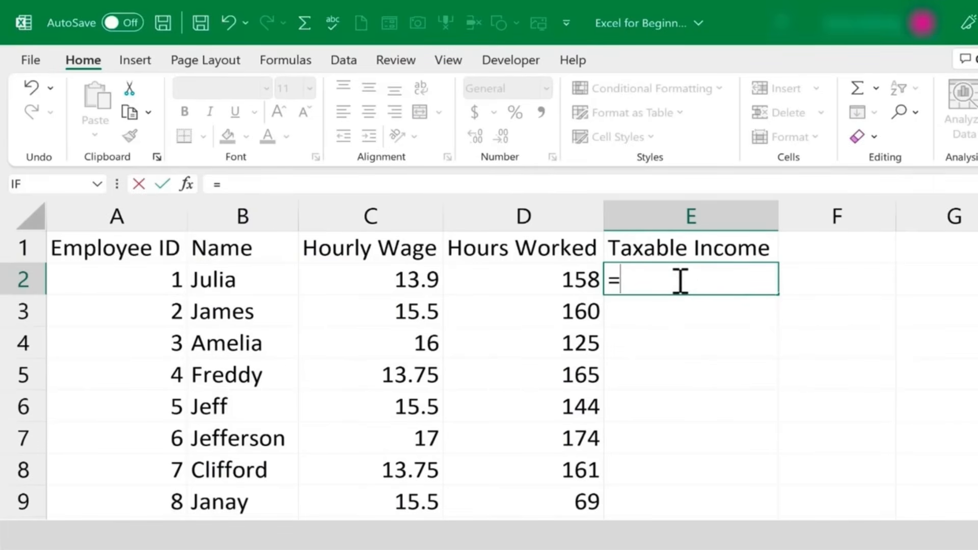
key("BackSpace")
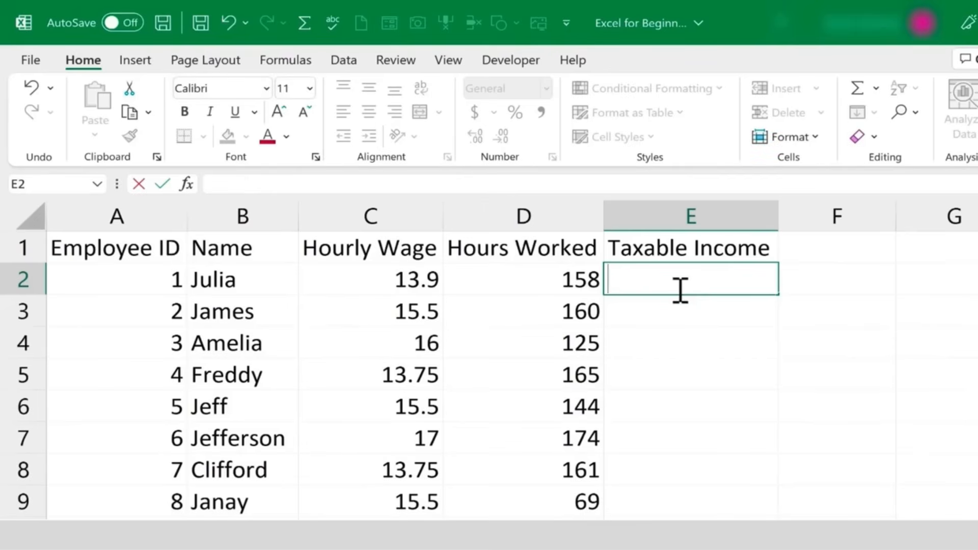
key("Escape")
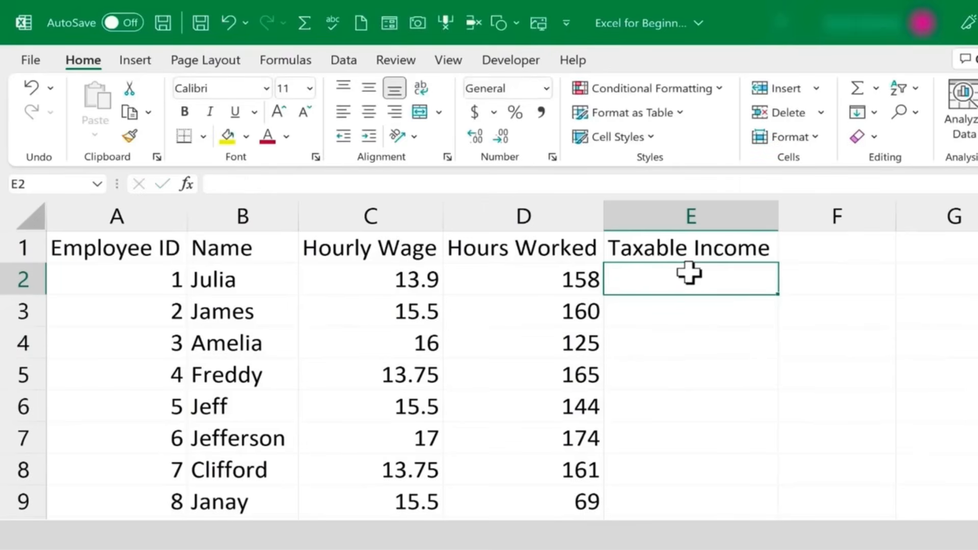
Step: Calculate the first employee's taxable income in cell E2 with the formula =C2*D2, and check the stored formula
type("=")
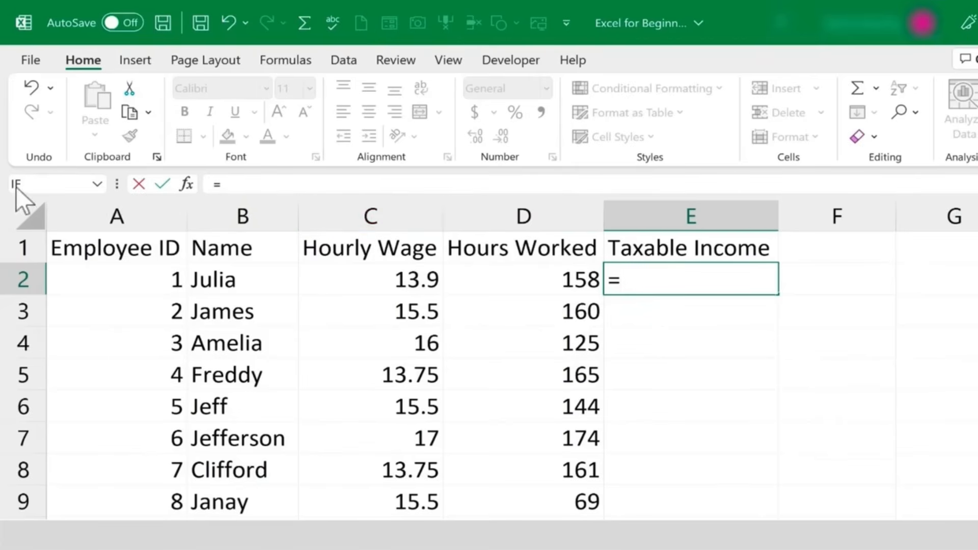
key("Escape")
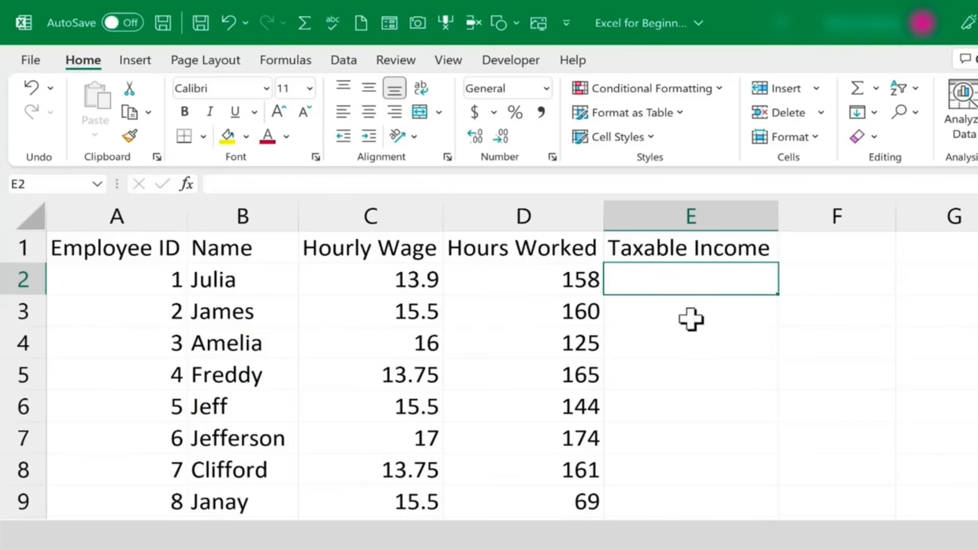
type("=")
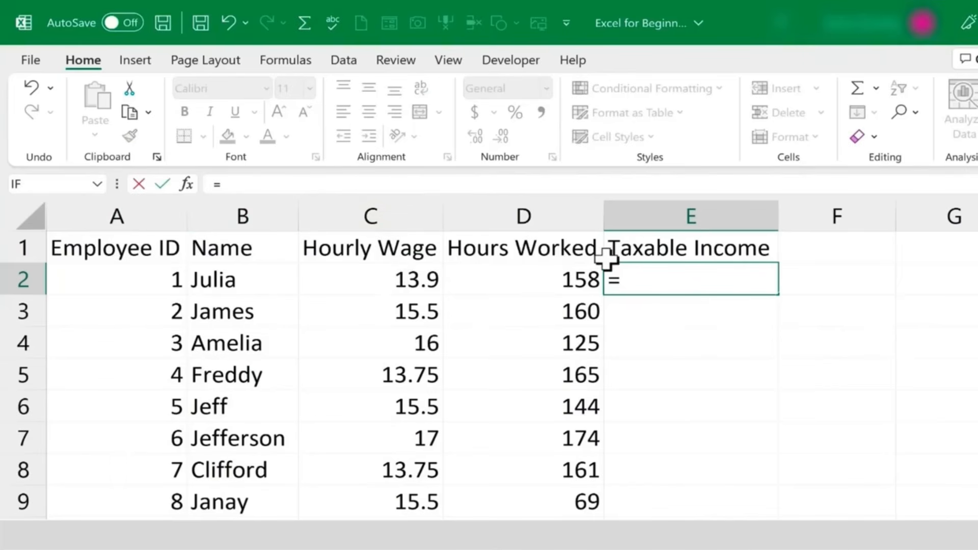
type("c2")
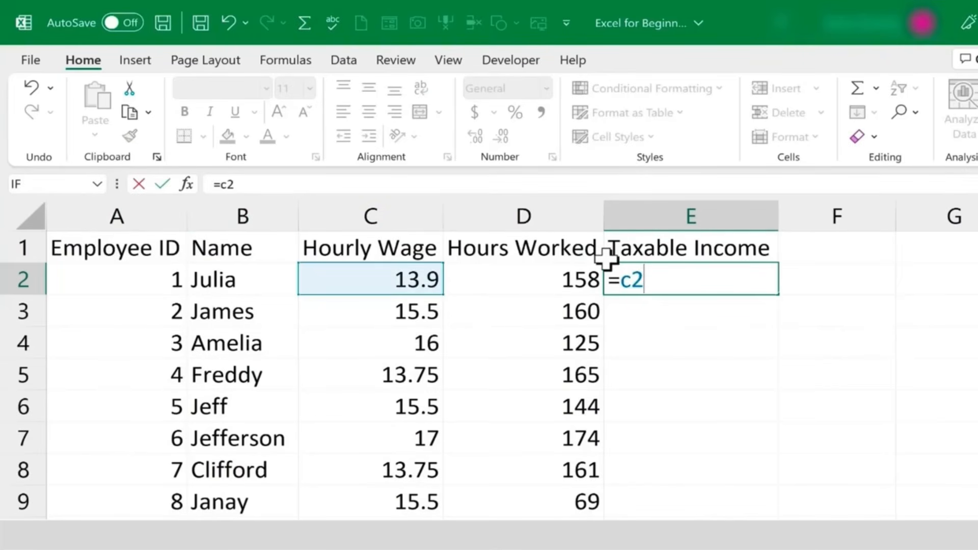
type("*d2")
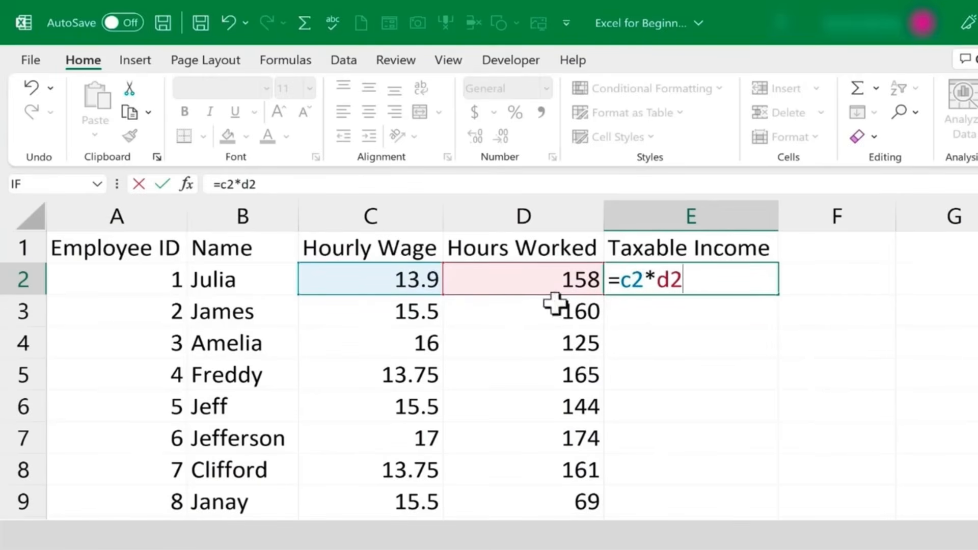
key("Return")
left_click(713, 278)
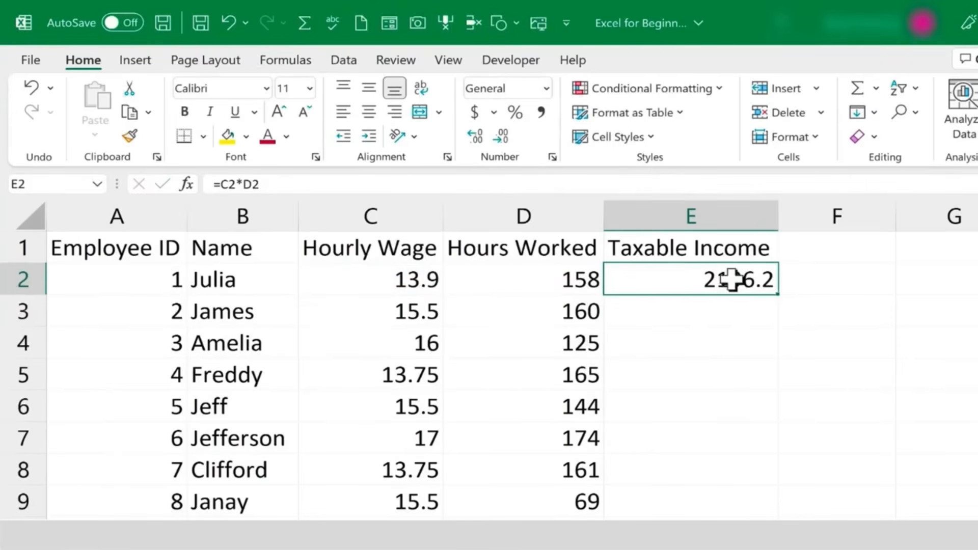
left_click(726, 312)
left_click(724, 280)
double_click(735, 280)
Step: Change the hourly wage in cell C2 to 14.25, and inspect the cell references in E2's formula
left_click(404, 279)
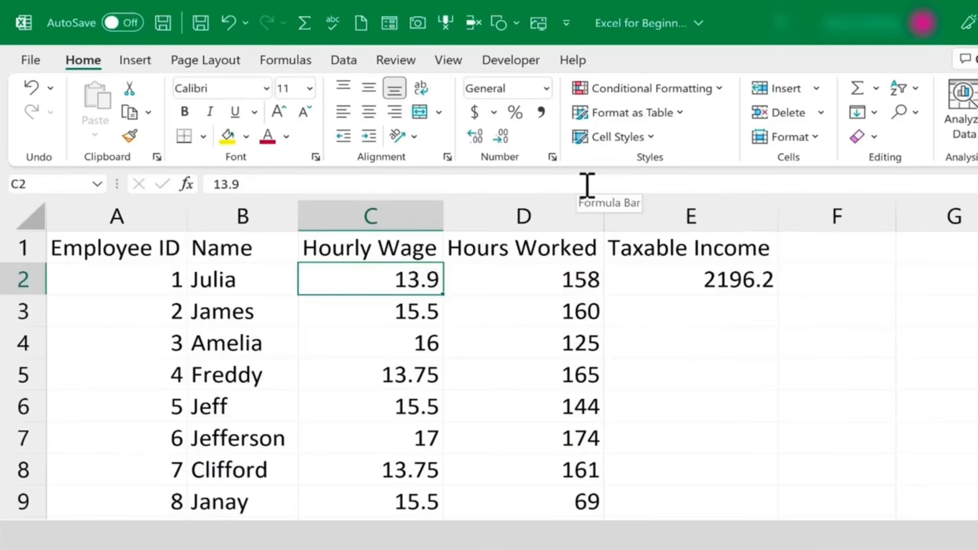
type("14")
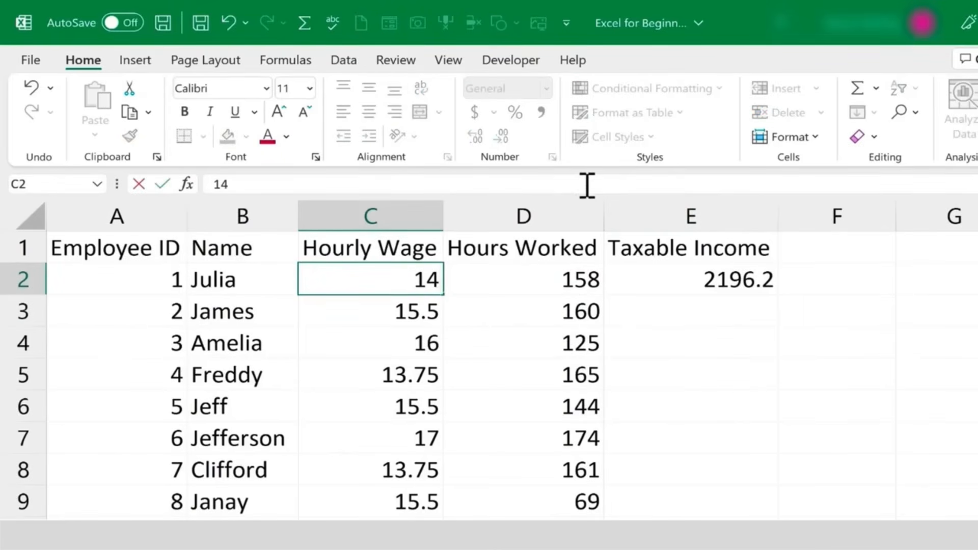
type(".25")
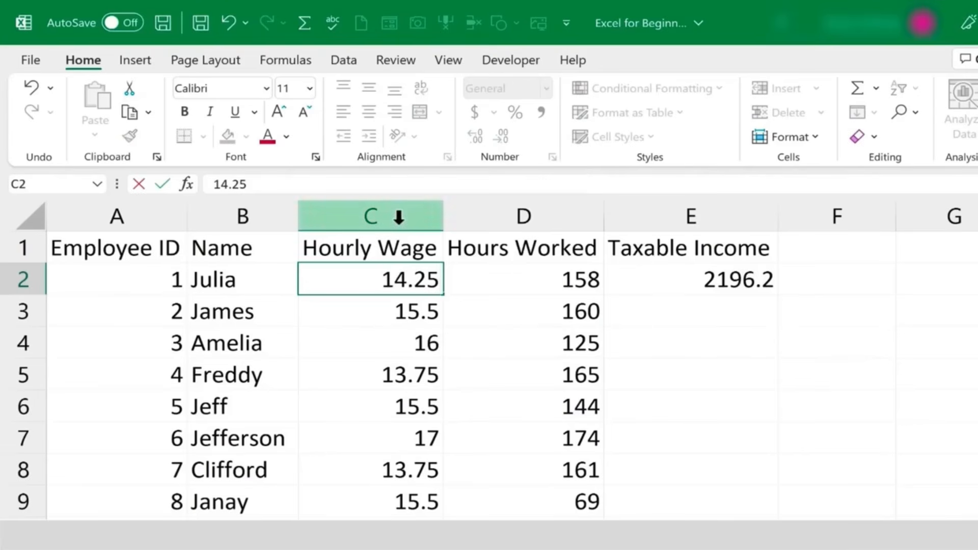
key("Return")
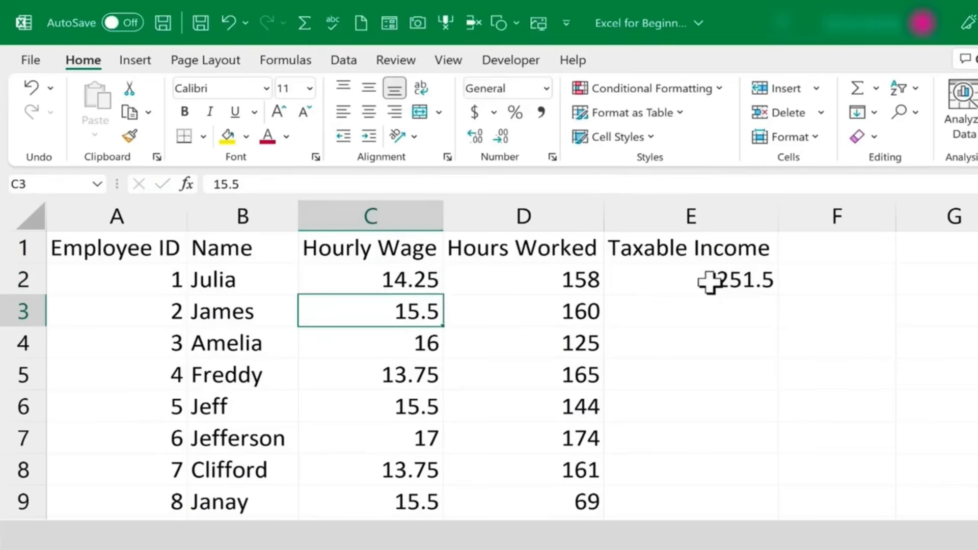
double_click(710, 282)
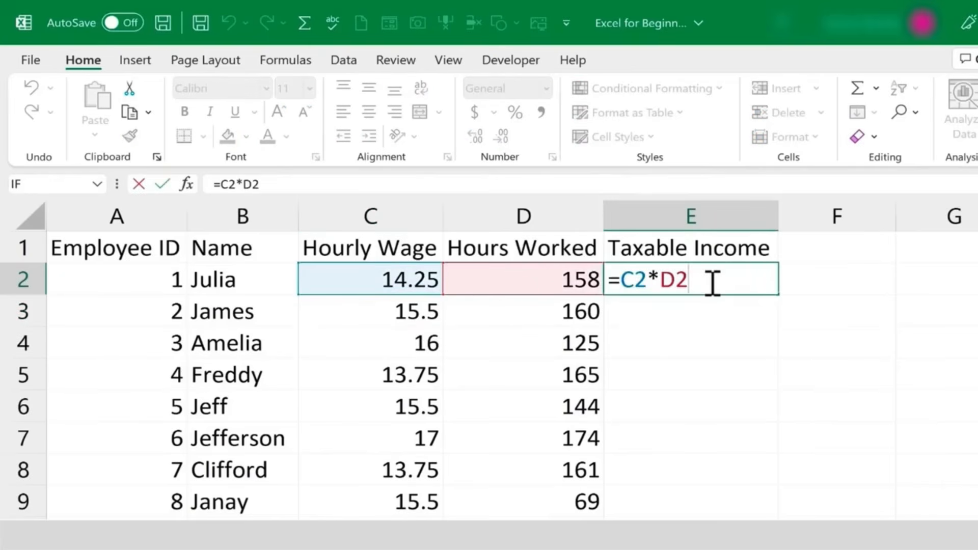
Step: Calculate the second employee's taxable income in cell E3 with the formula =C3*D3
left_click(707, 312)
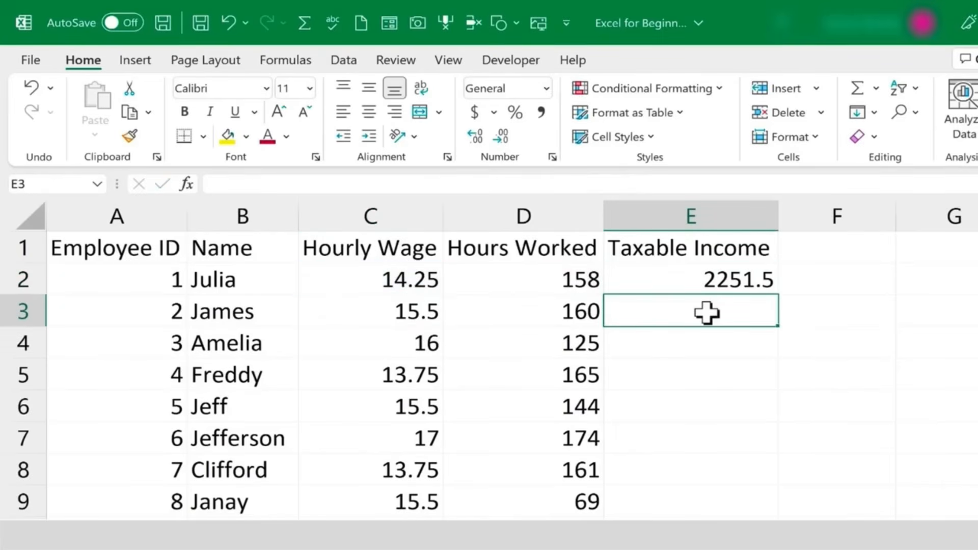
type("=")
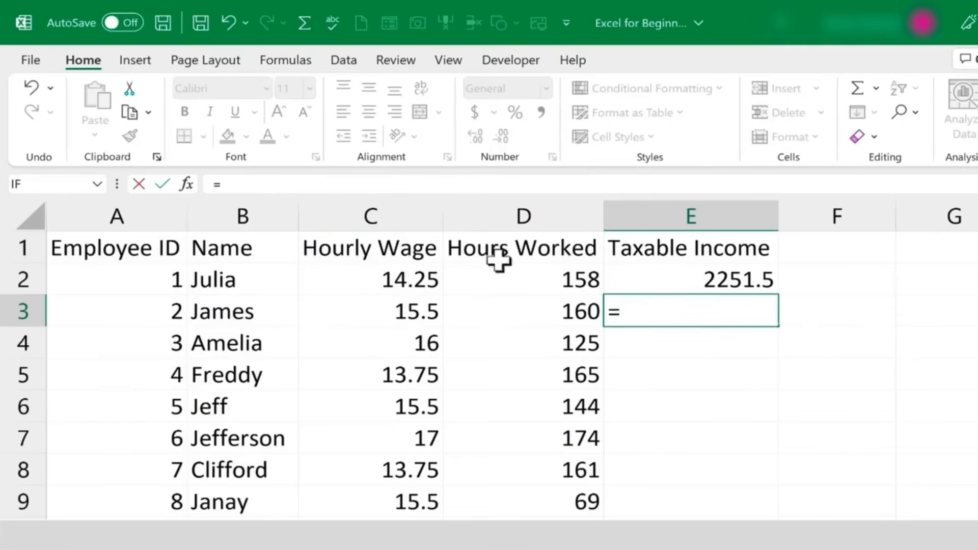
left_click(391, 312)
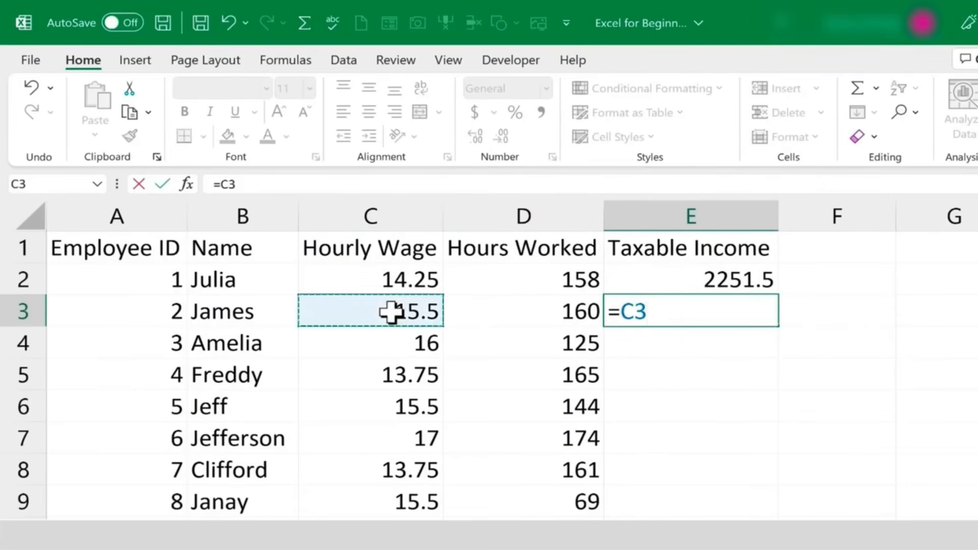
type("*")
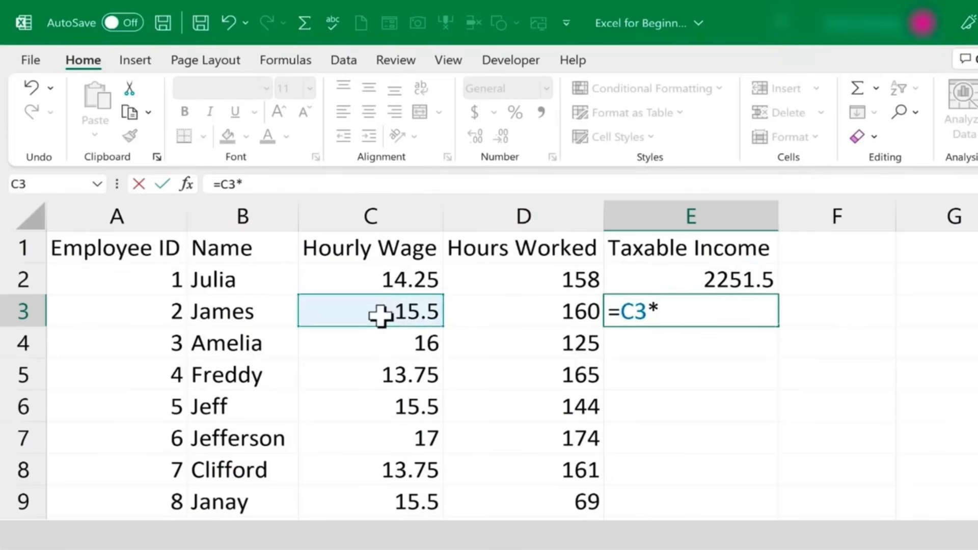
left_click(522, 315)
key("Return")
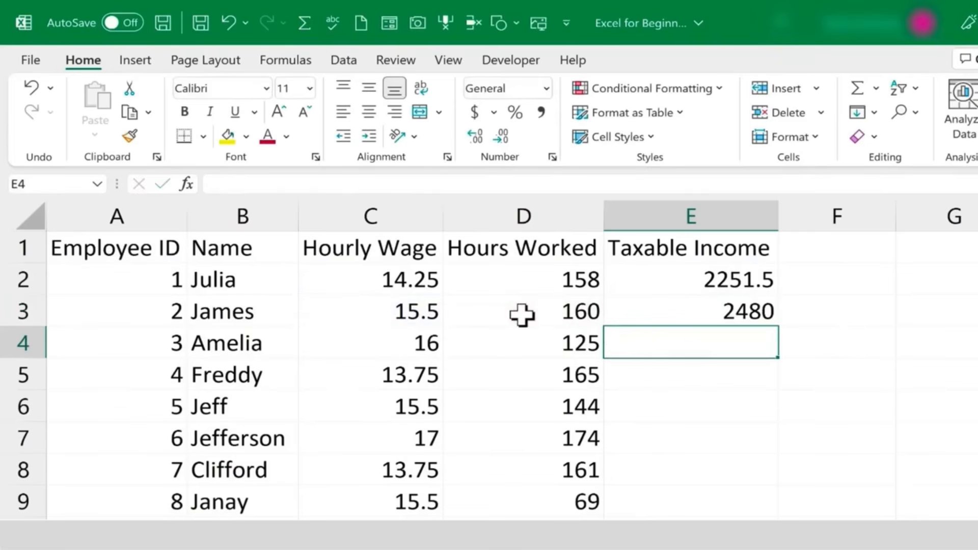
Step: Compare the formulas in cells E2 and E3, examining which wage and hours cells each one references
left_click(691, 313)
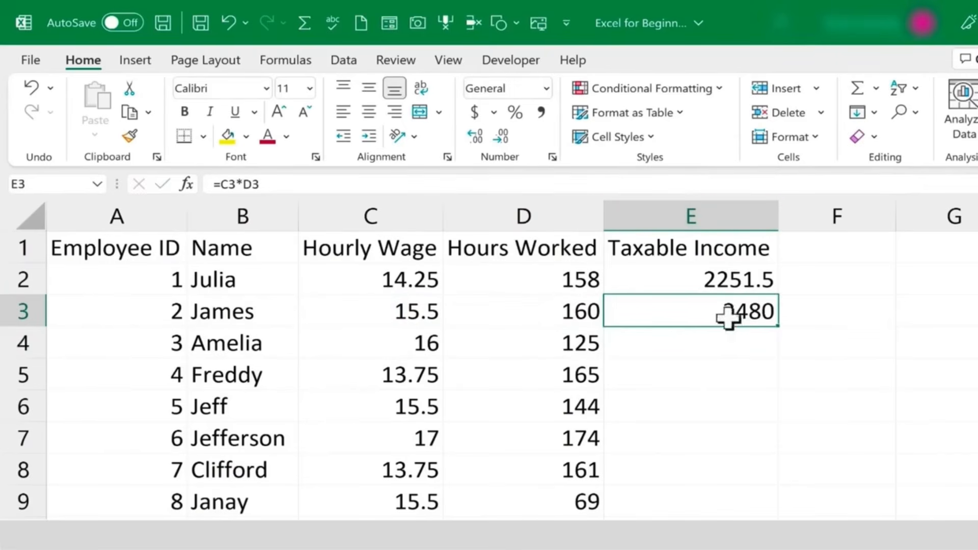
left_click(734, 280)
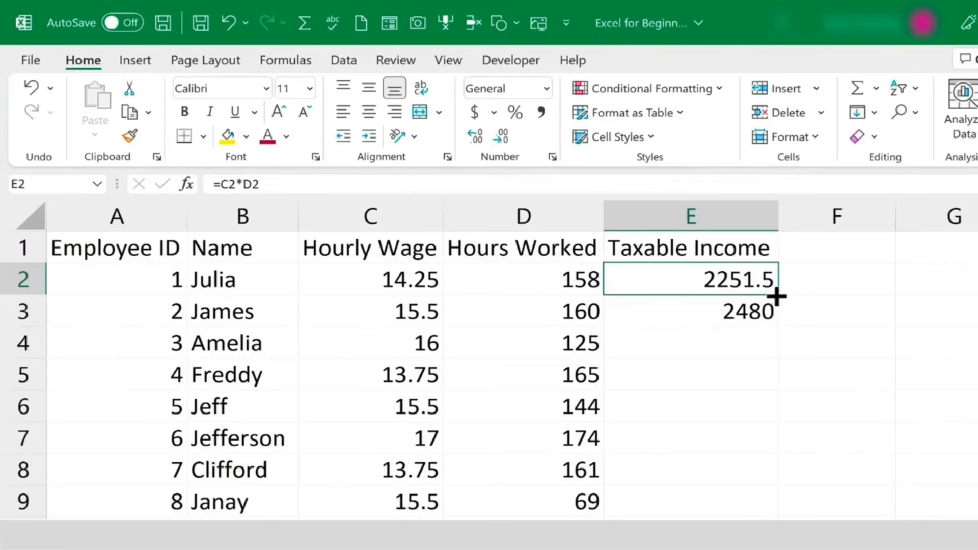
left_click(747, 312)
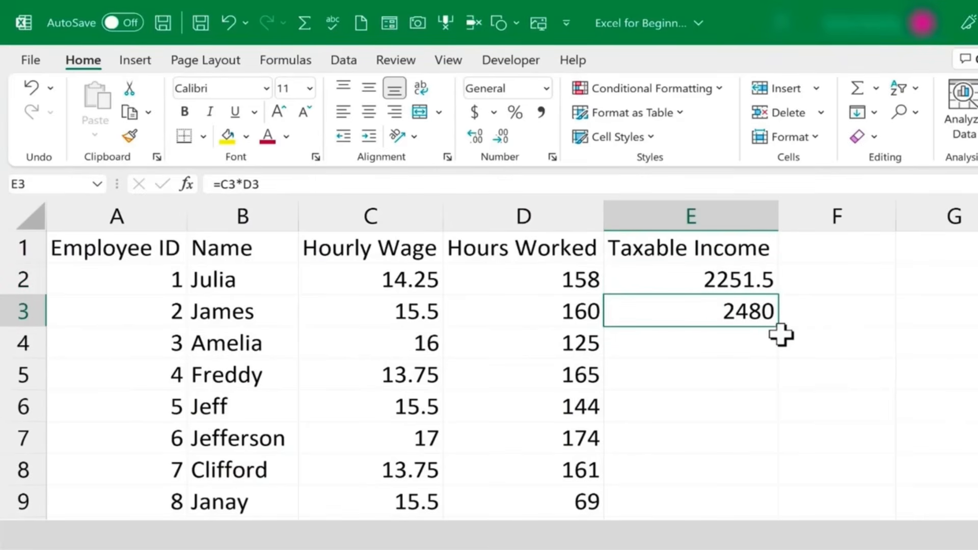
double_click(738, 275)
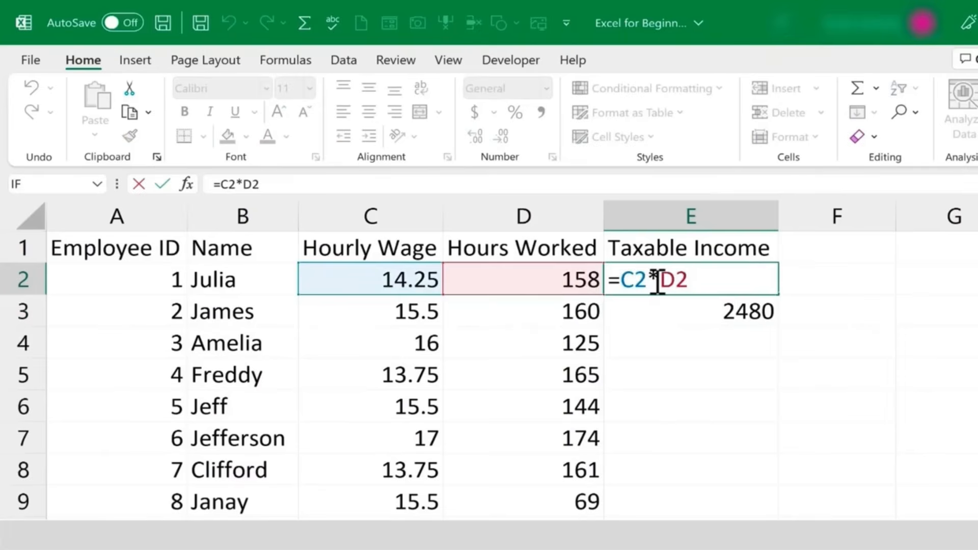
key("Return")
double_click(749, 316)
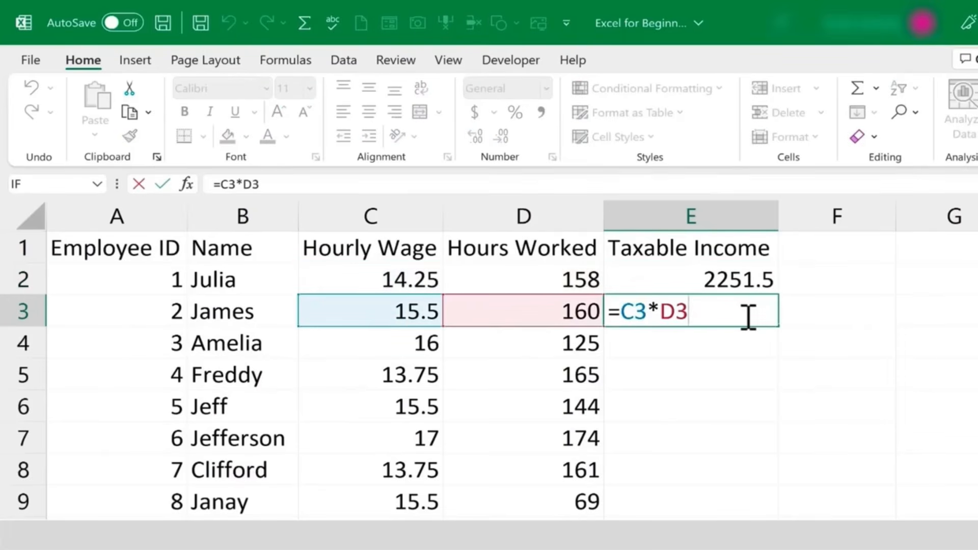
key("ctrl+Return")
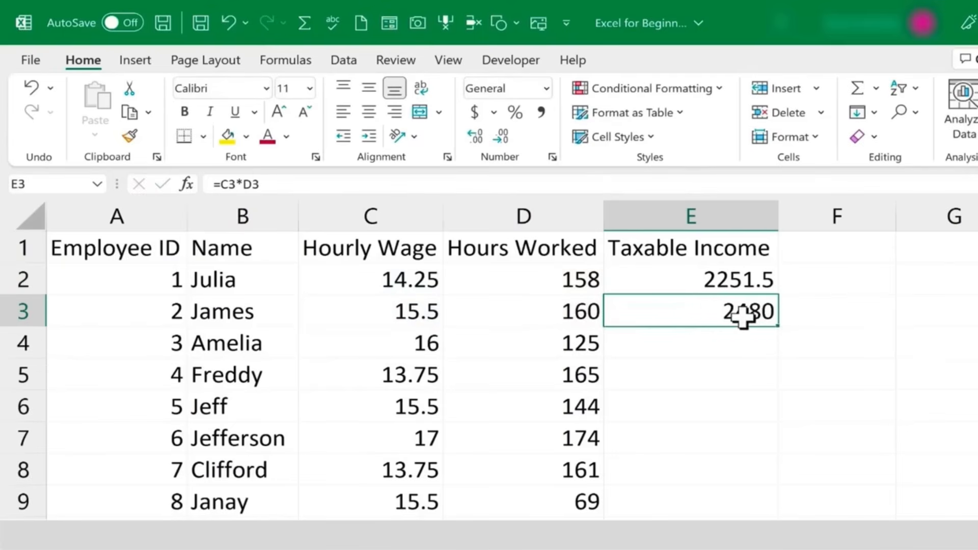
double_click(744, 314)
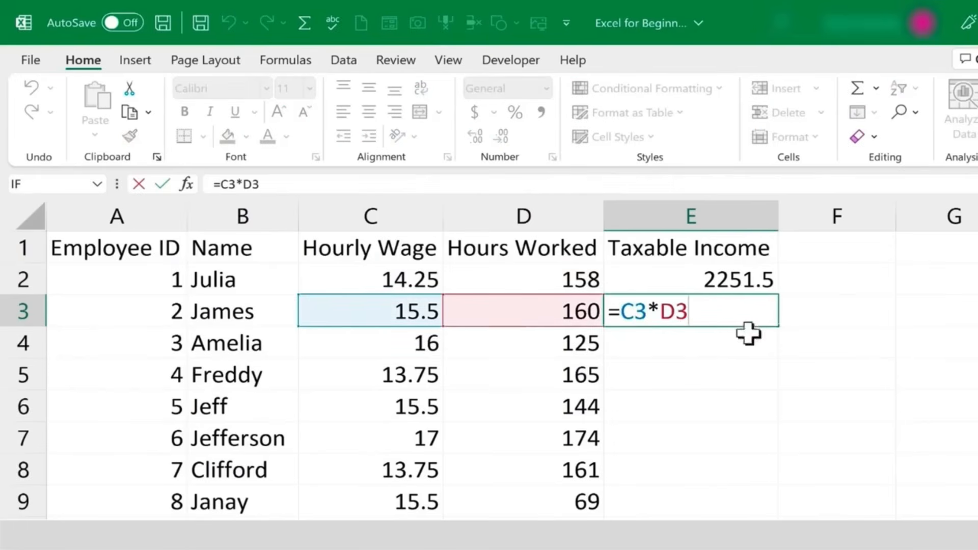
double_click(748, 279)
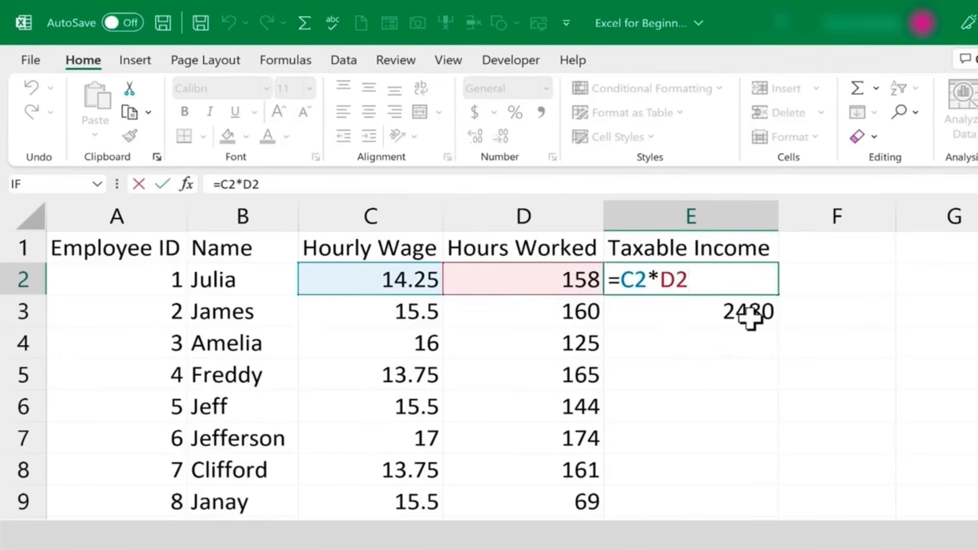
double_click(718, 309)
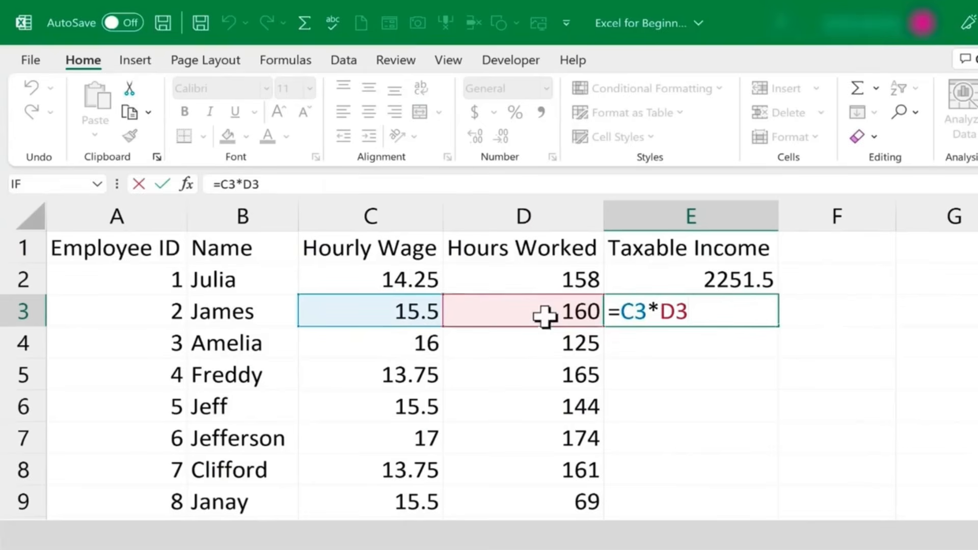
key("ctrl+Return")
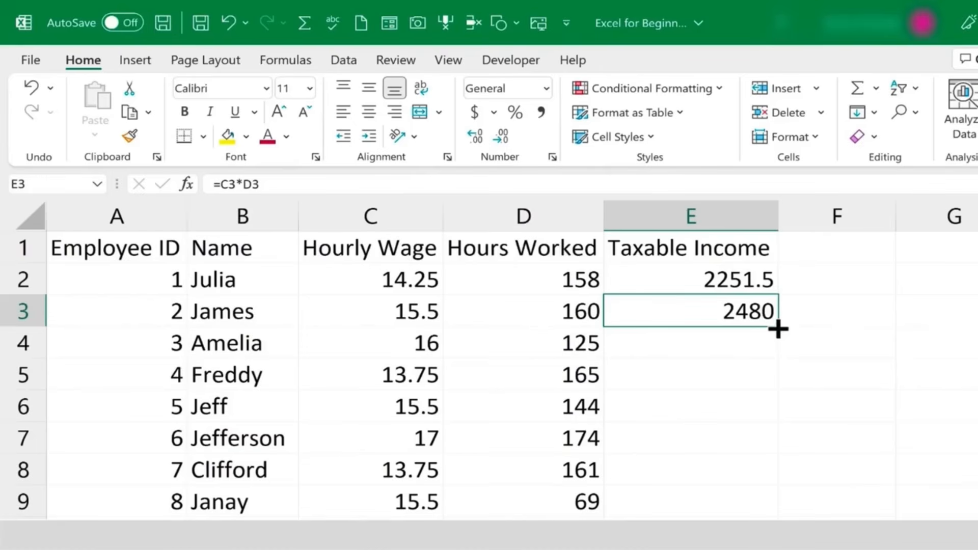
Step: Fill the formula from E3 down the Taxable Income column for all remaining employees, and look through the filled rows
left_click_drag(778, 329, 774, 548)
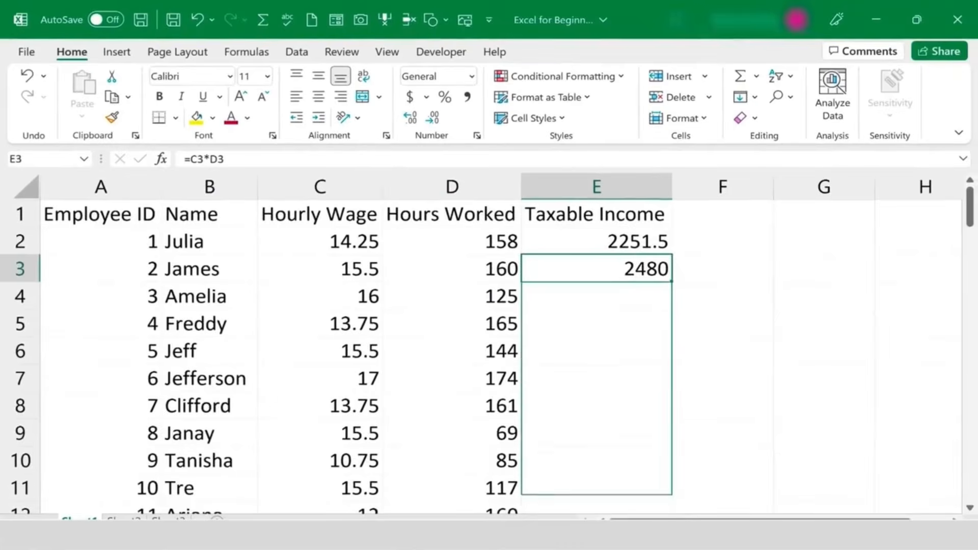
left_click_drag(649, 520, 661, 289)
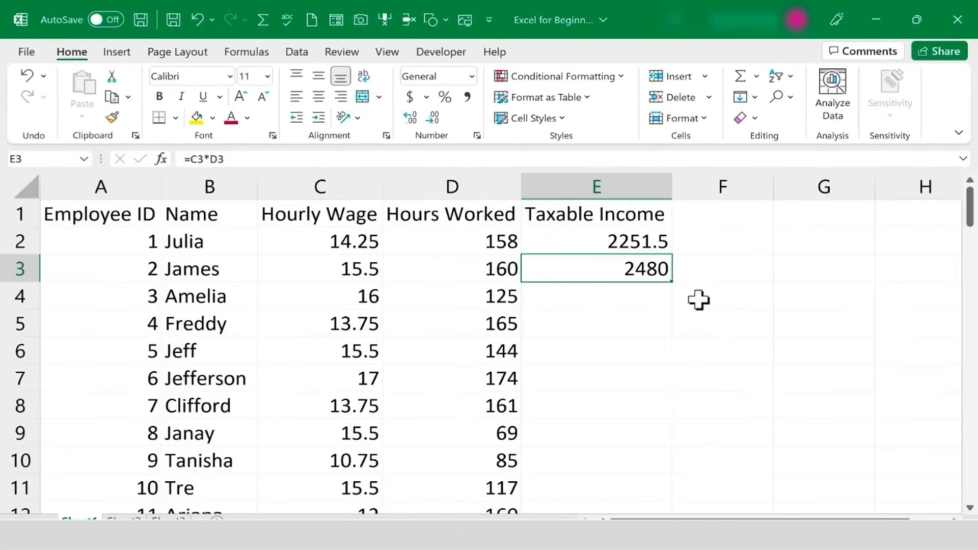
double_click(674, 284)
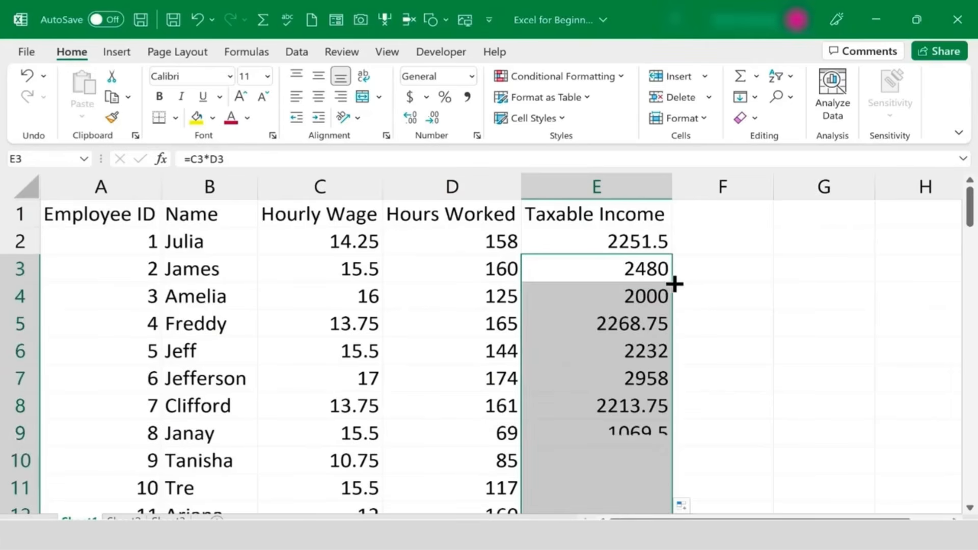
scroll(656, 278, "down", 13)
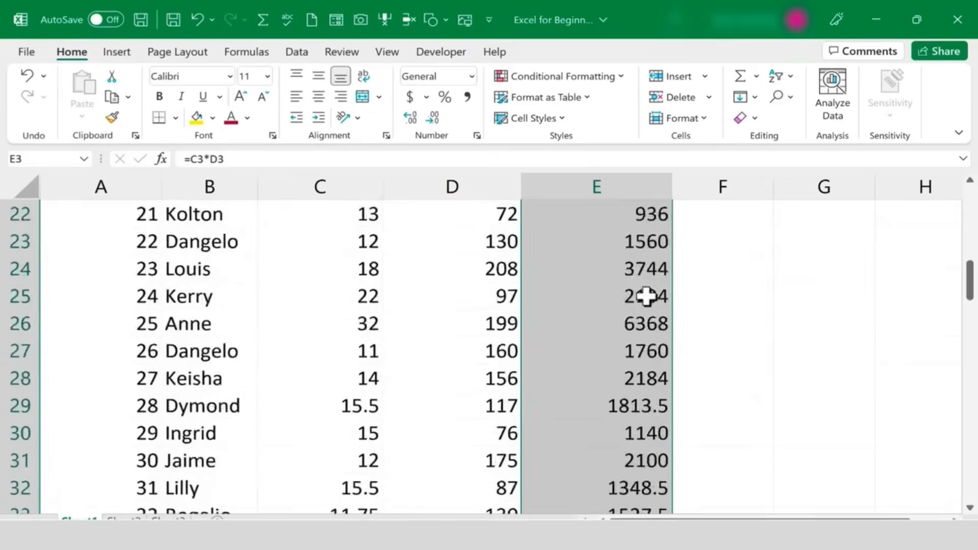
scroll(644, 324, "down", 9)
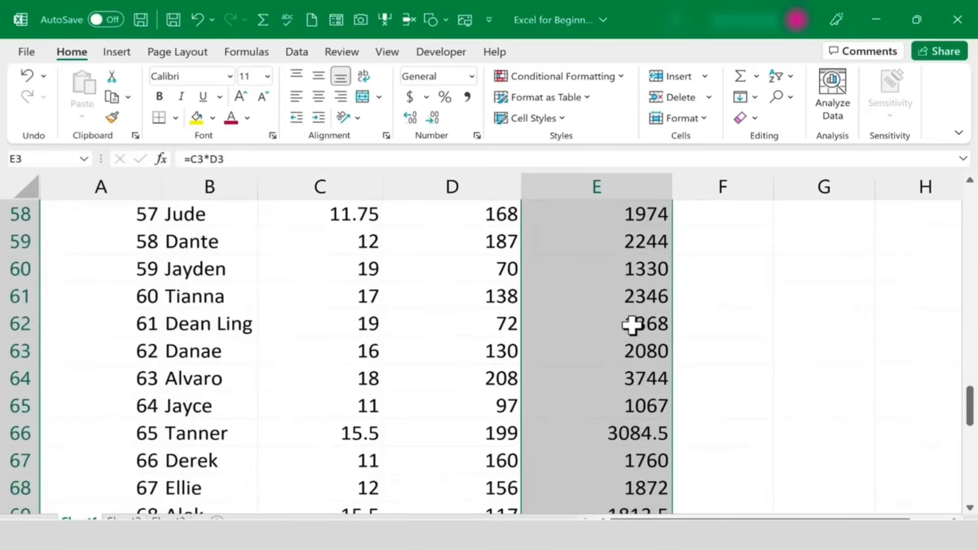
scroll(628, 327, "up", 1)
scroll(628, 326, "up", 20)
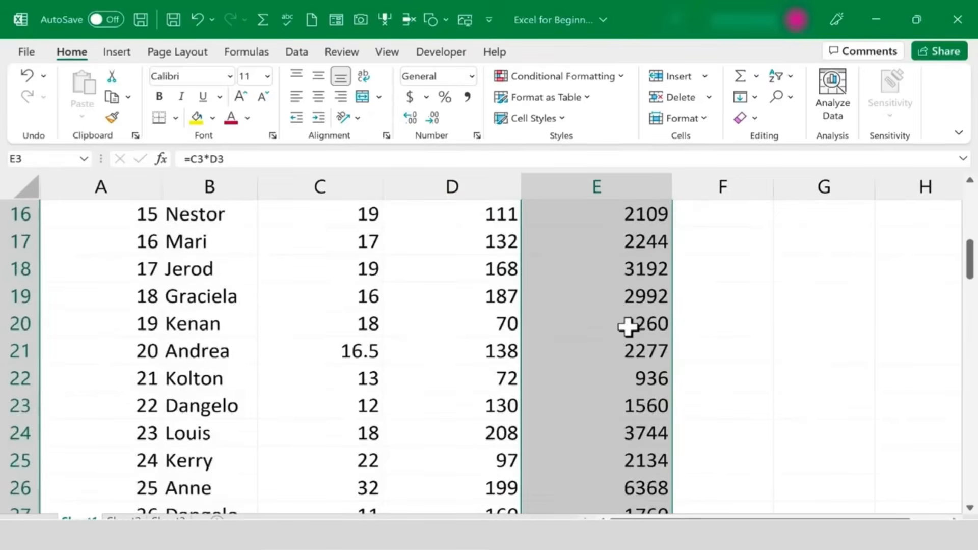
Step: Inspect the Taxable Income formulas in cells E3, E4, E5 and E7 to see how the cell references adjust by row
left_click(639, 320)
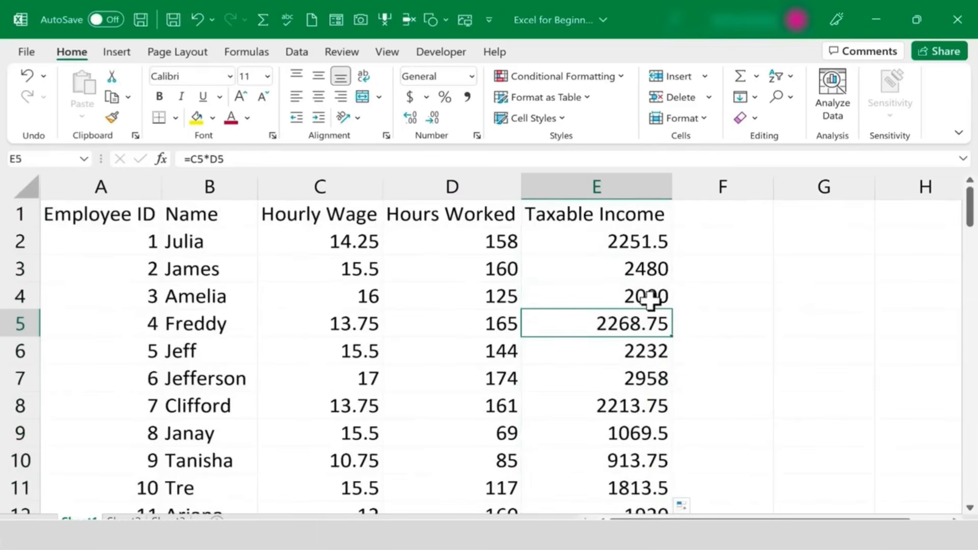
left_click(658, 295)
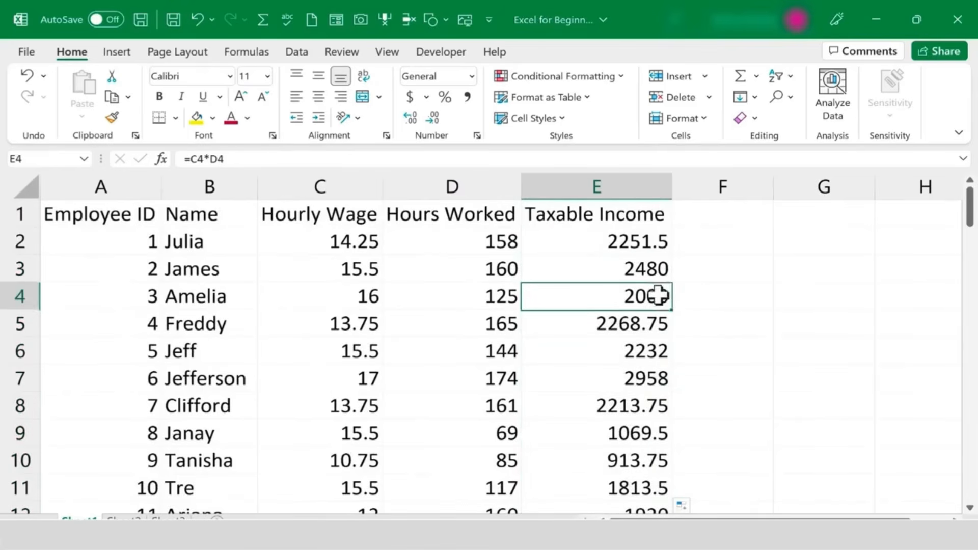
left_click(658, 270)
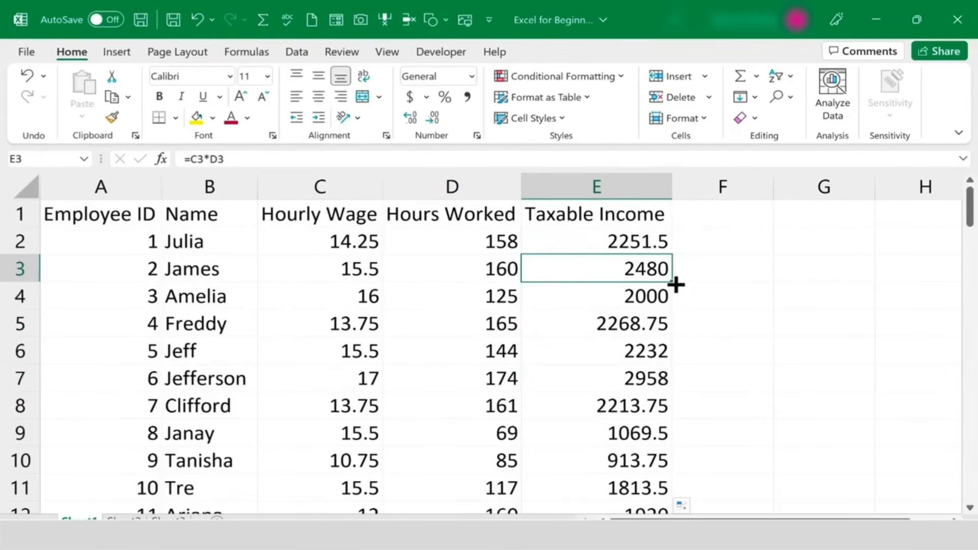
left_click(656, 303)
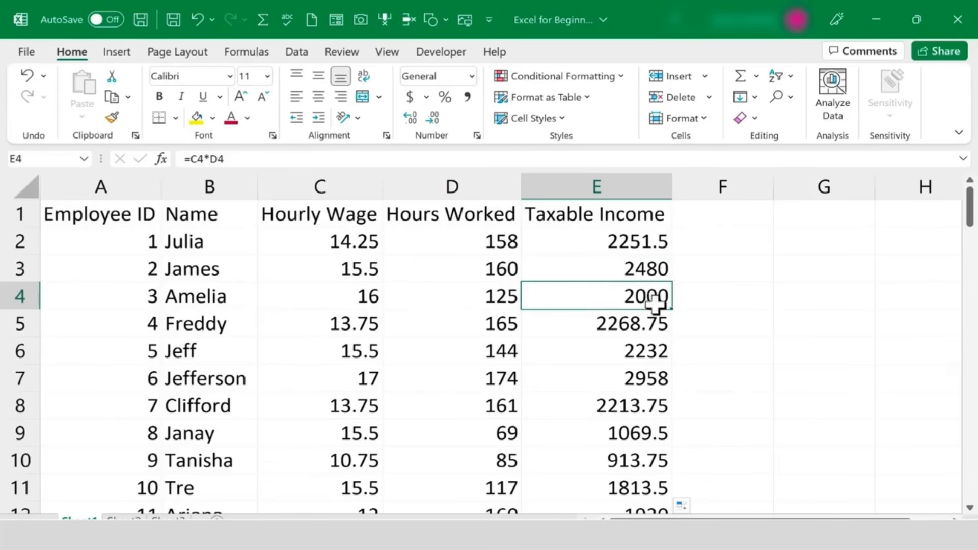
left_click(649, 270)
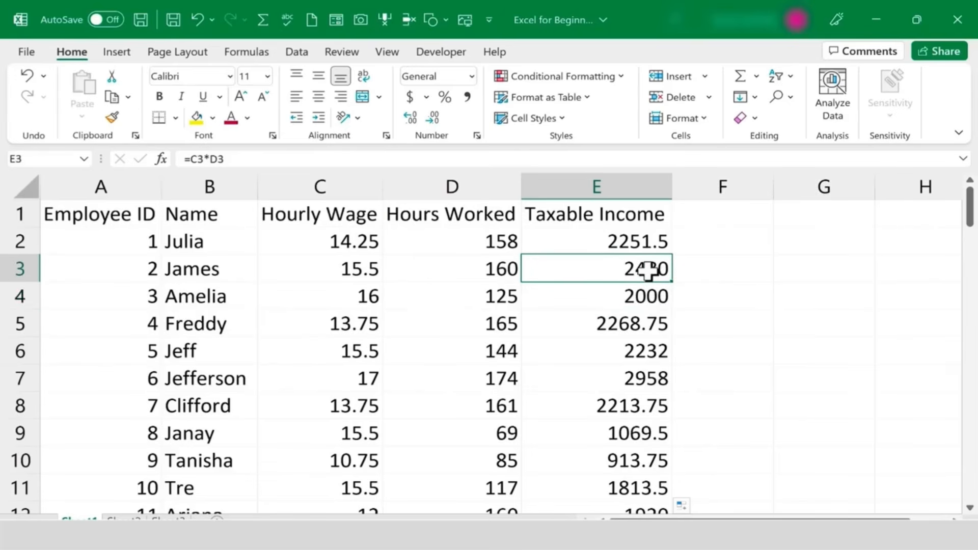
double_click(648, 270)
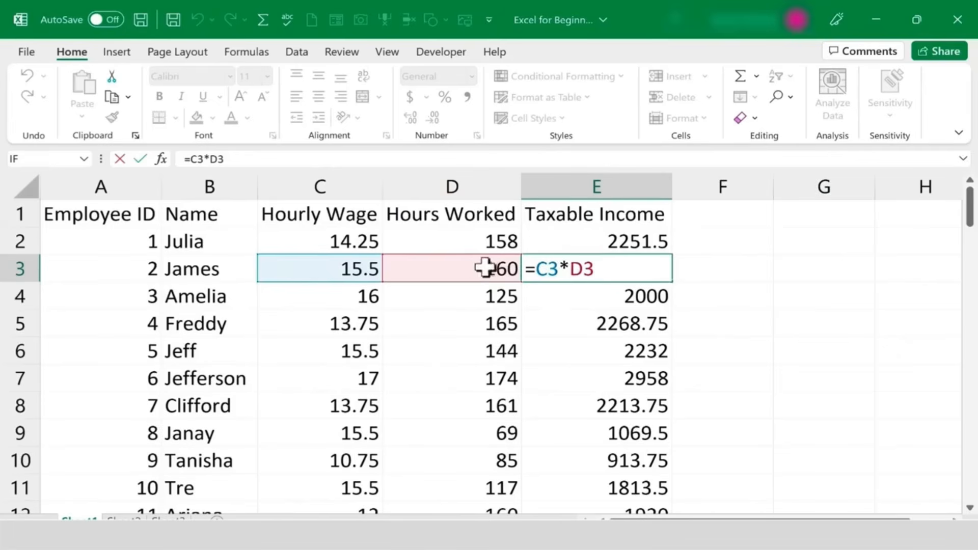
left_click(632, 297)
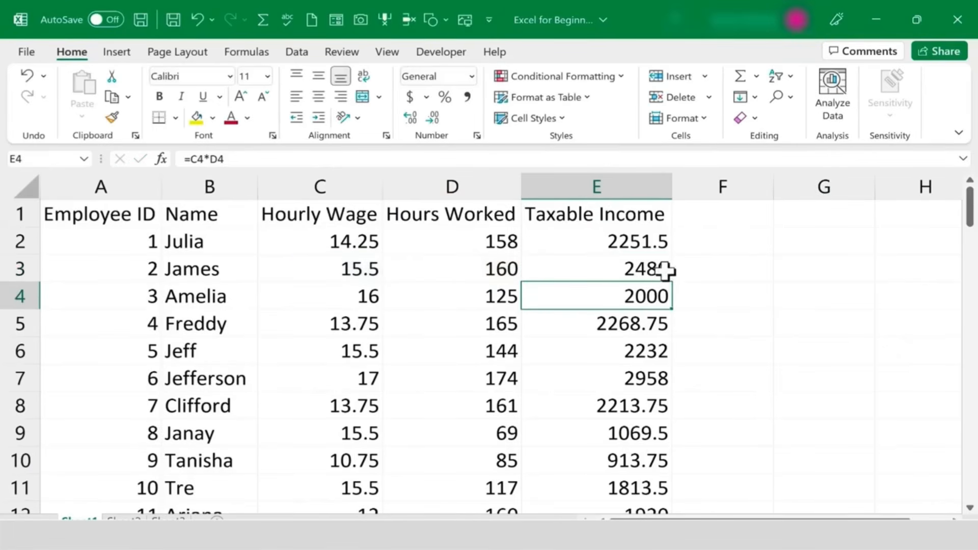
double_click(642, 297)
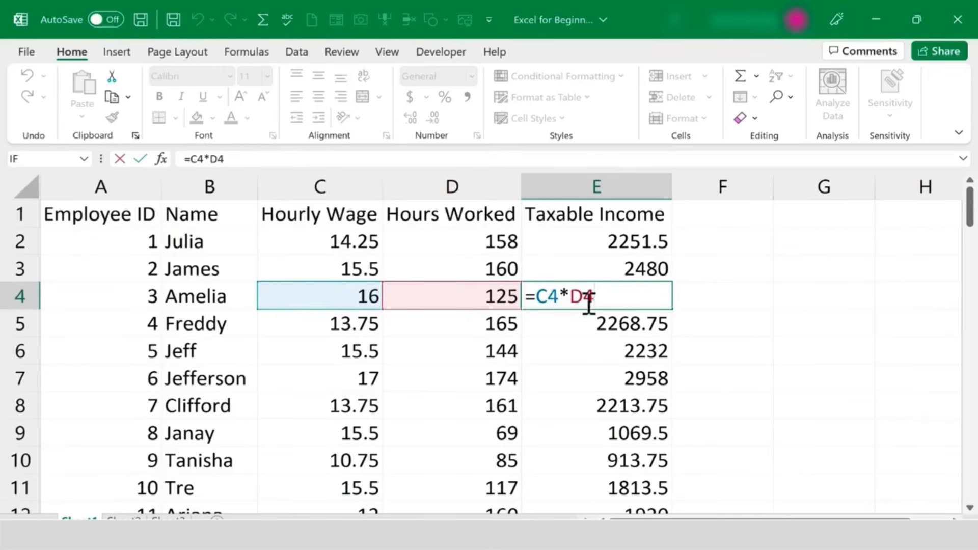
left_click(593, 379)
double_click(594, 379)
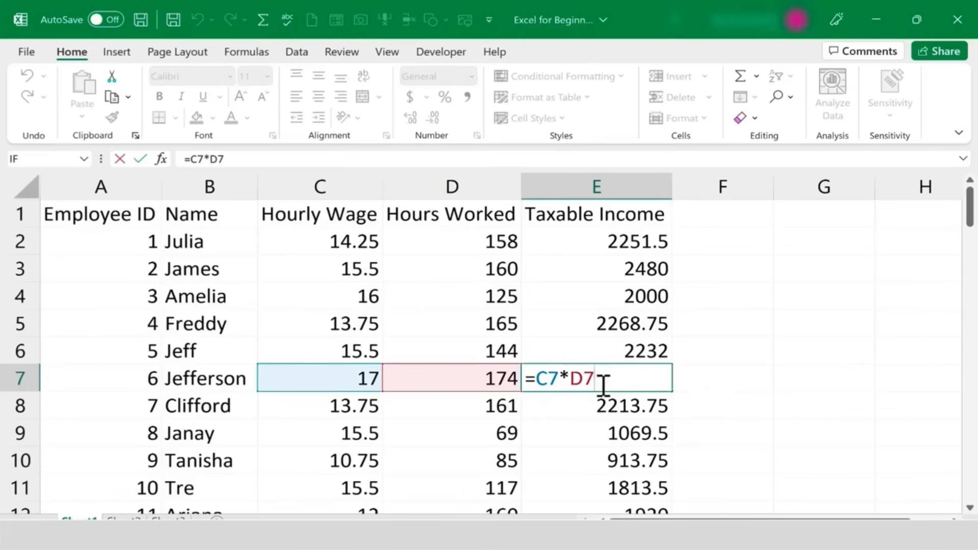
Step: Add the header "Taxes to Be Paid" in cell F1 and fit column F's width to the text
left_click(730, 213)
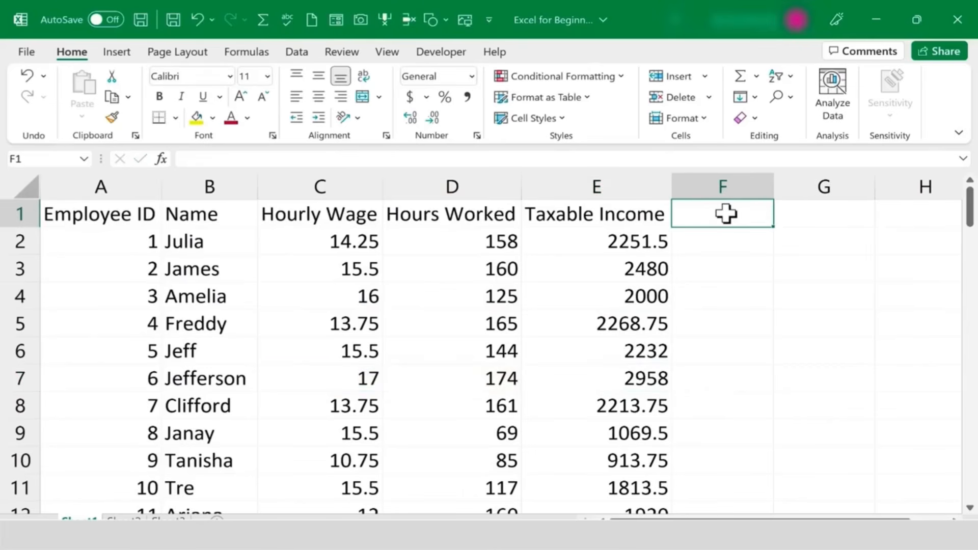
type("Taxes t")
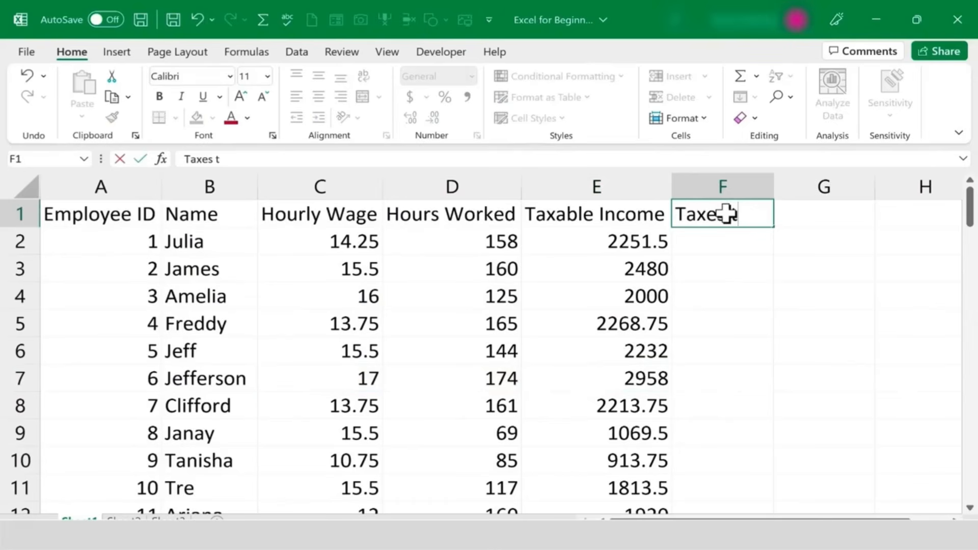
type("o Be Paid")
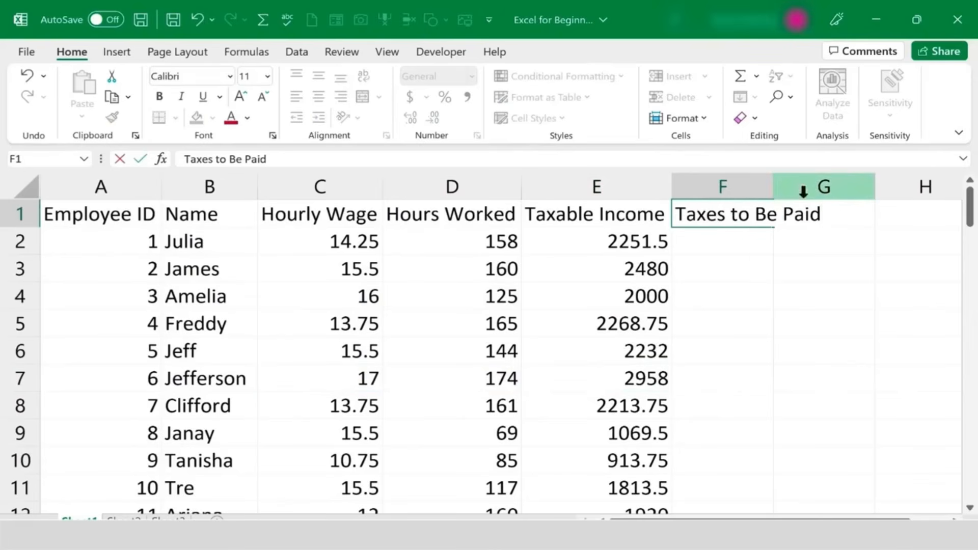
double_click(773, 187)
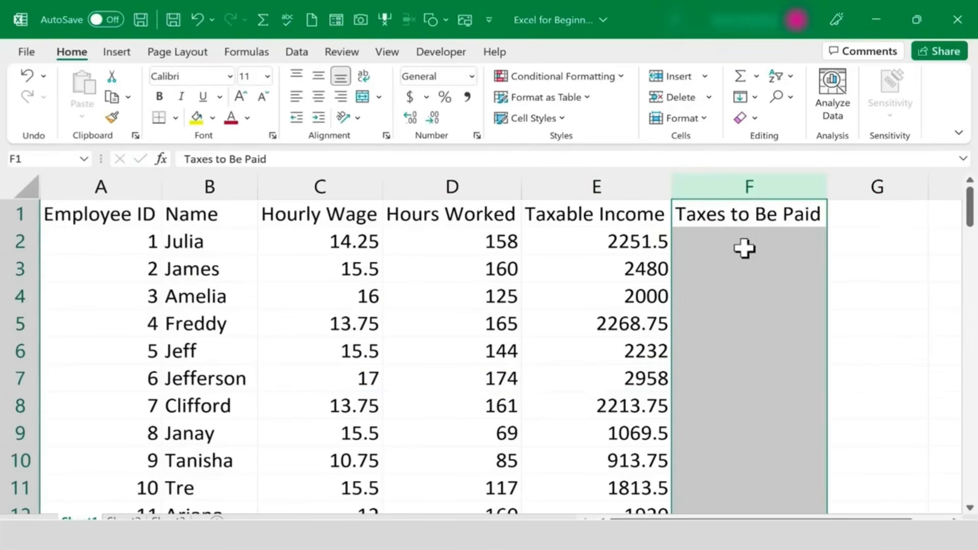
Step: Add the label "Tax Rate:" in cell G1 and enter the rate 0.07 in cell H1
left_click(891, 212)
type("Tax R")
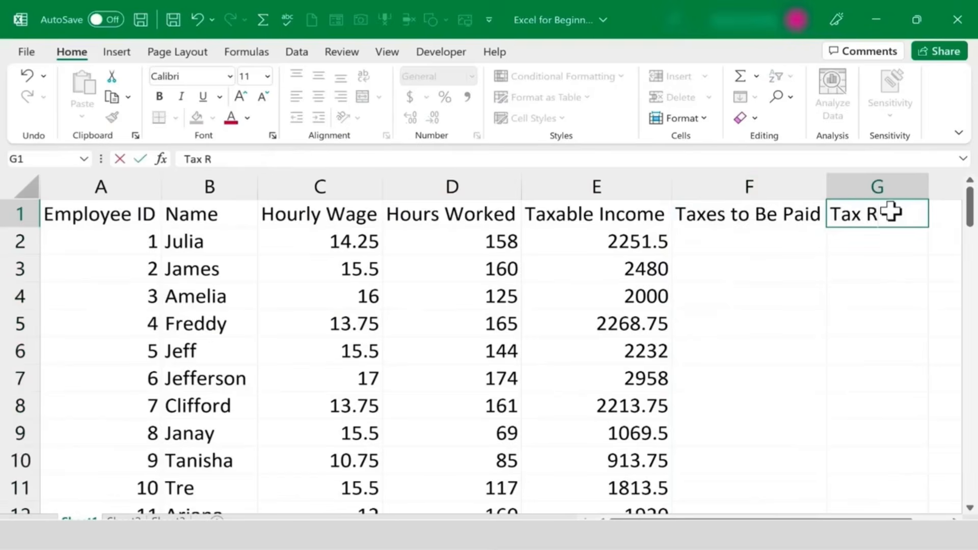
type("ate:")
key("Tab")
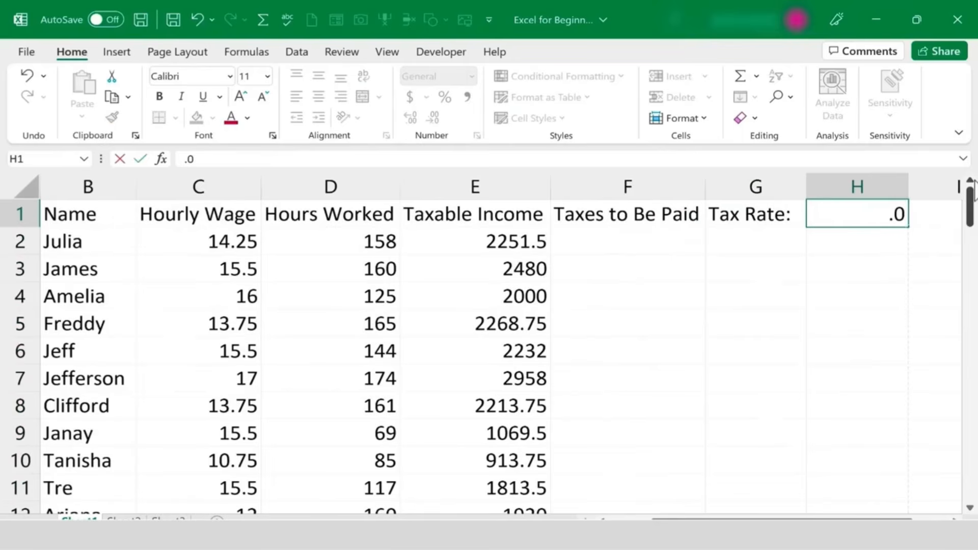
key("Return")
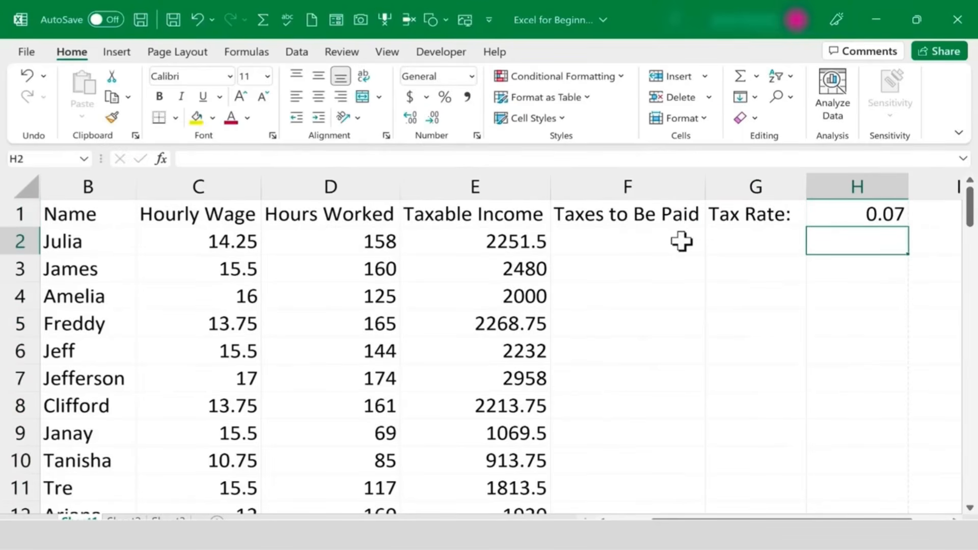
Step: Enter the formula =E2*H1 in cell F2 to multiply the first employee's taxable income by the tax rate
left_click(632, 247)
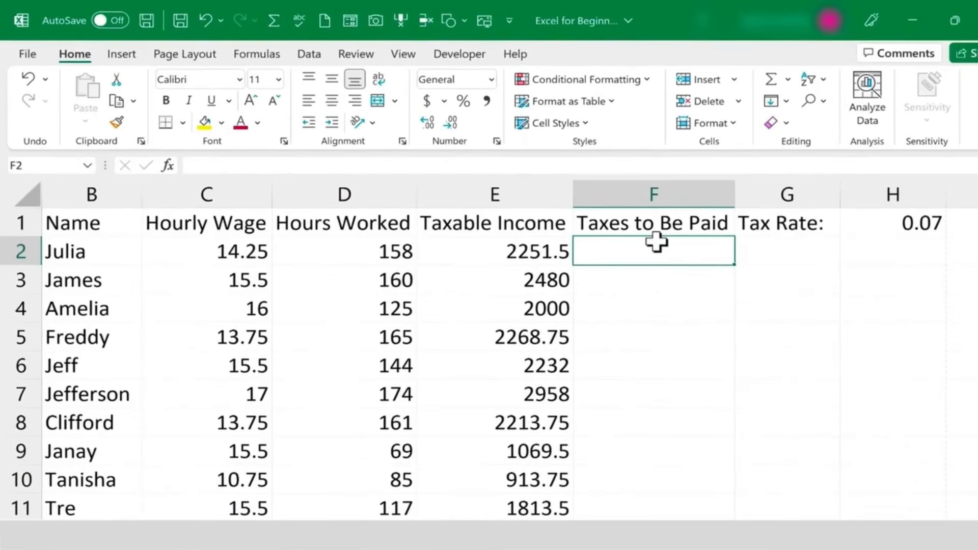
type("=")
left_click(515, 253)
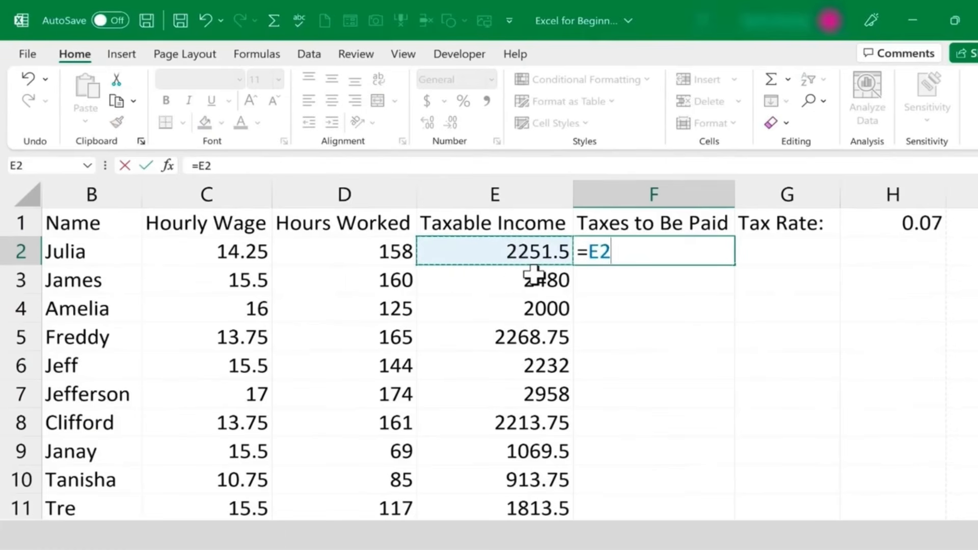
type("*")
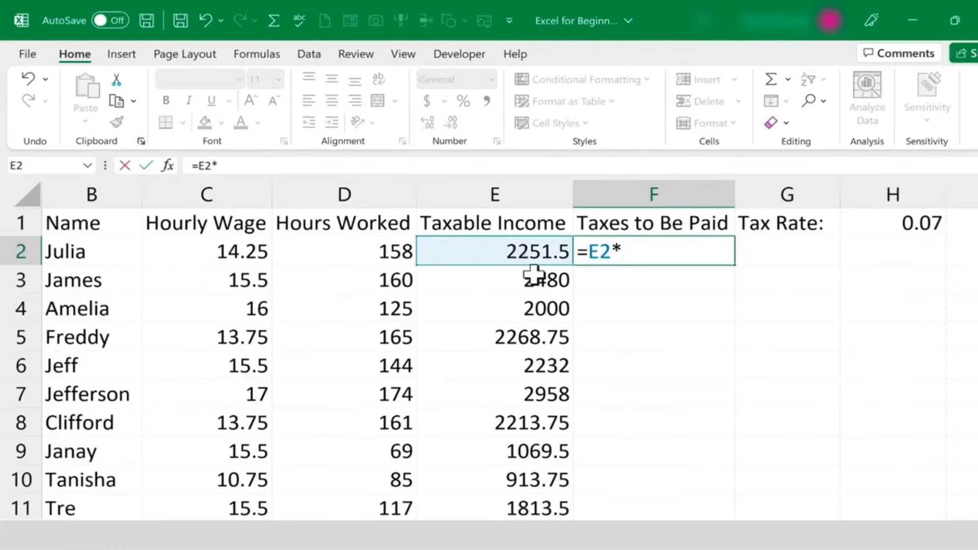
left_click(924, 224)
key("Return")
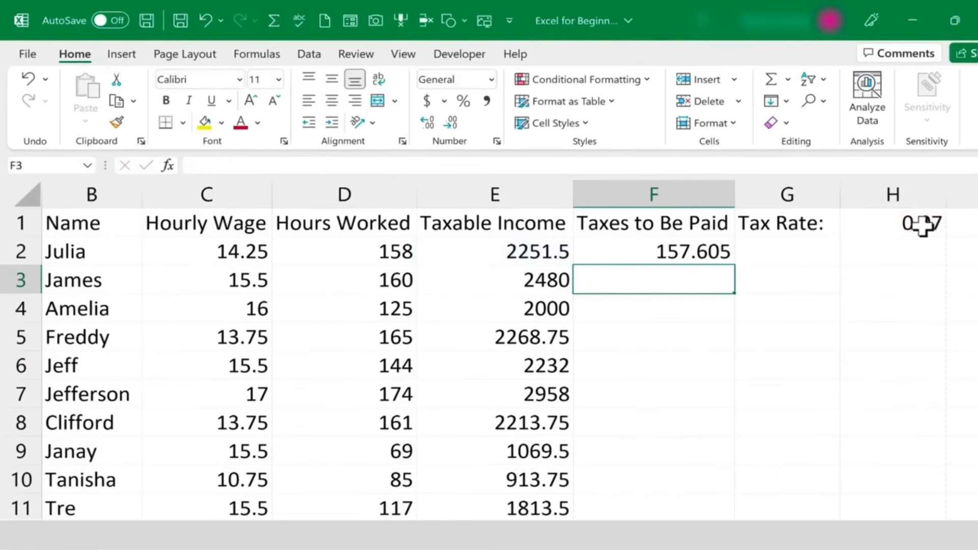
Step: Try to fill the relative-reference formula from F2 down the Taxes to Be Paid column, and look through the filled rows
left_click(694, 253)
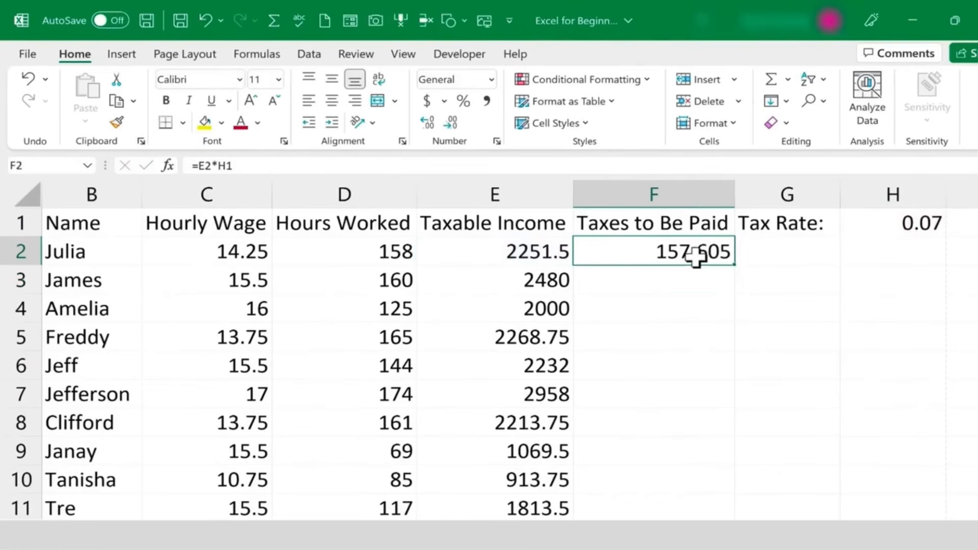
double_click(737, 266)
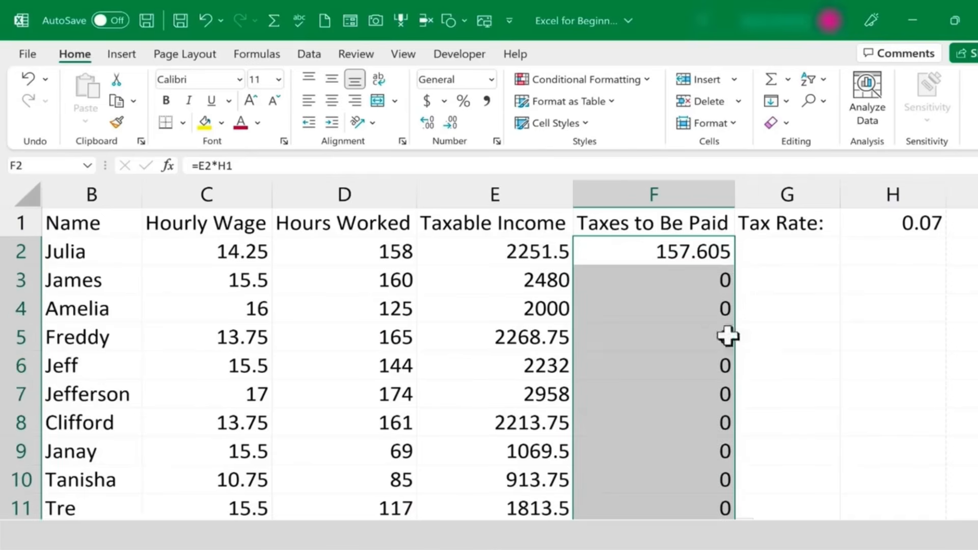
scroll(727, 378, "down", 3)
scroll(728, 378, "down", 7)
scroll(727, 377, "up", 10)
Step: Inspect the formulas in cells F5, F2 and F6 and check the column H cells their tax rate references point to
left_click(788, 318)
double_click(701, 334)
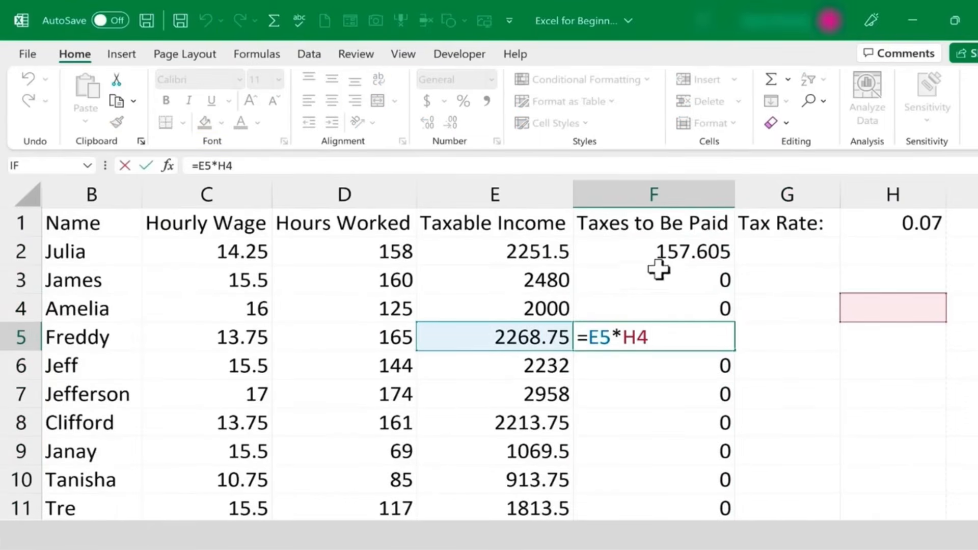
double_click(662, 251)
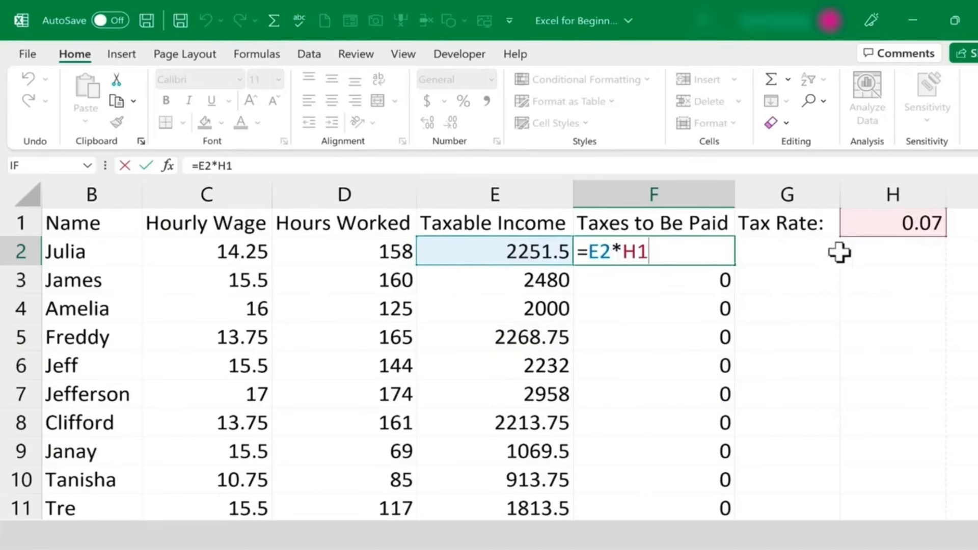
key("Return")
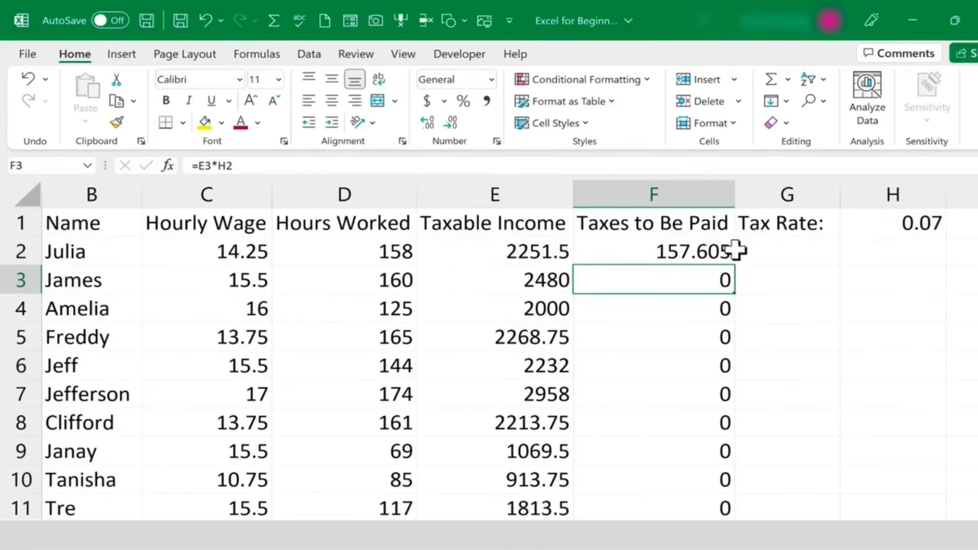
double_click(665, 368)
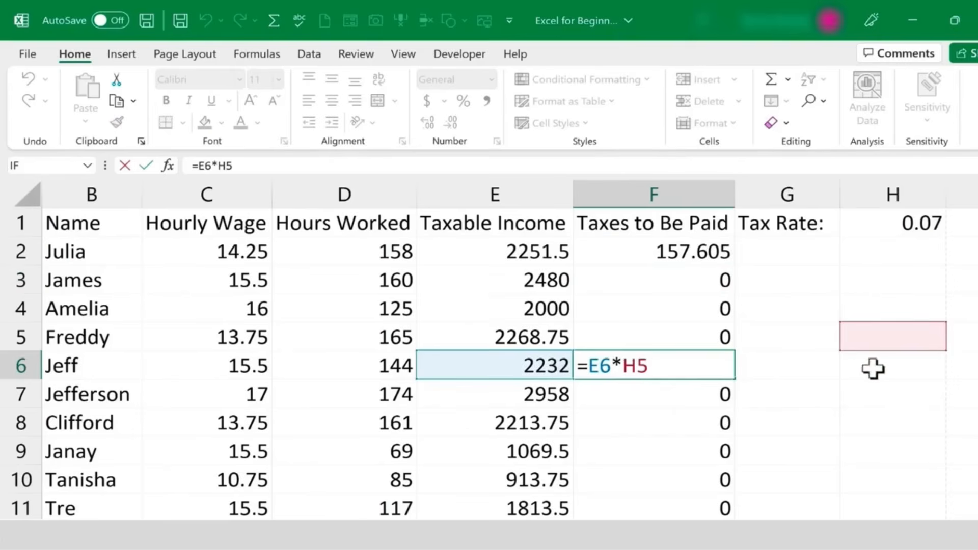
left_click(906, 303)
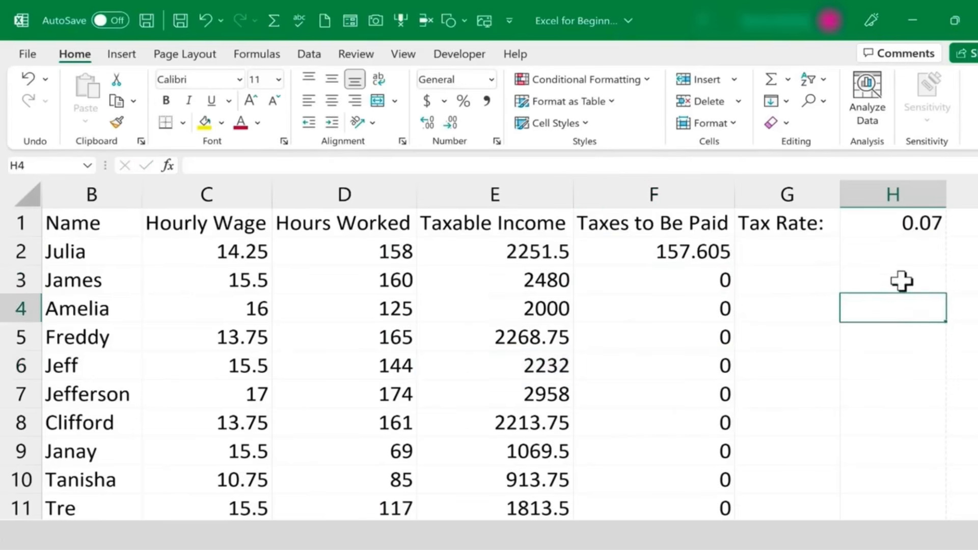
left_click(901, 283)
left_click(895, 350)
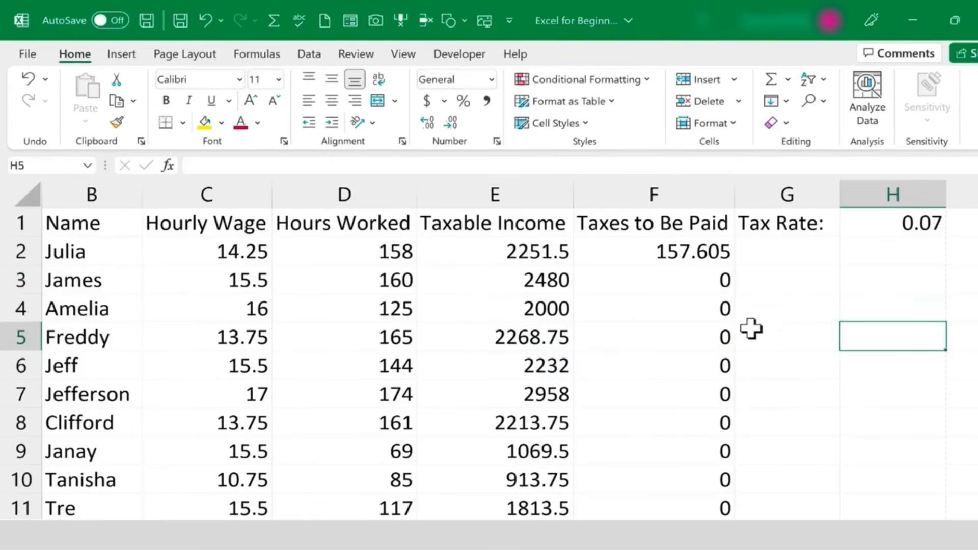
key("Left")
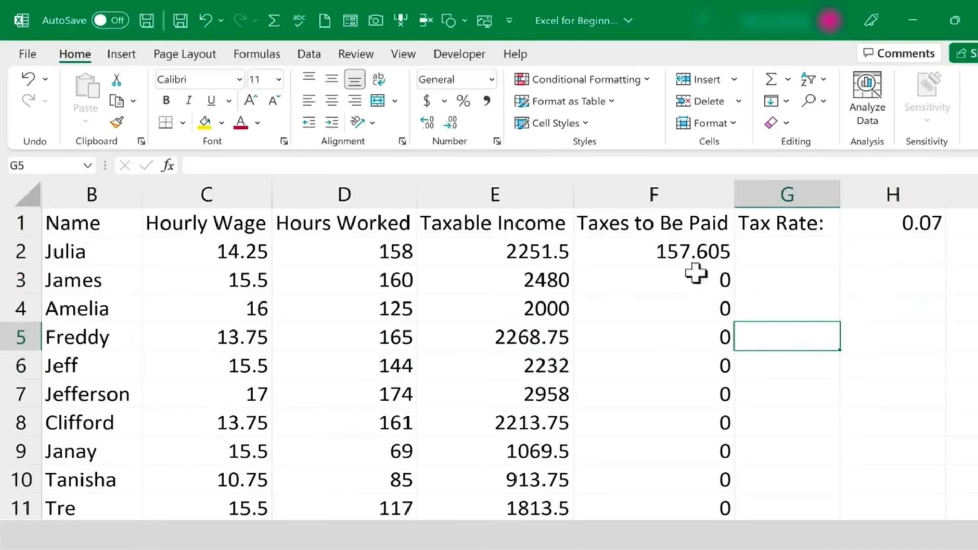
Step: Make the tax rate reference absolute in cell F2 so the formula reads =E2*$H$1
left_click(674, 254)
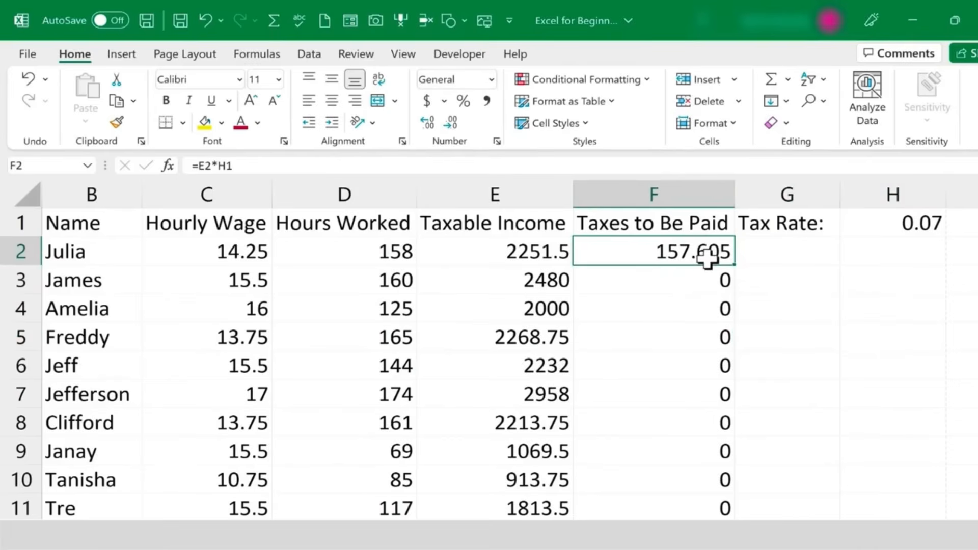
double_click(665, 256)
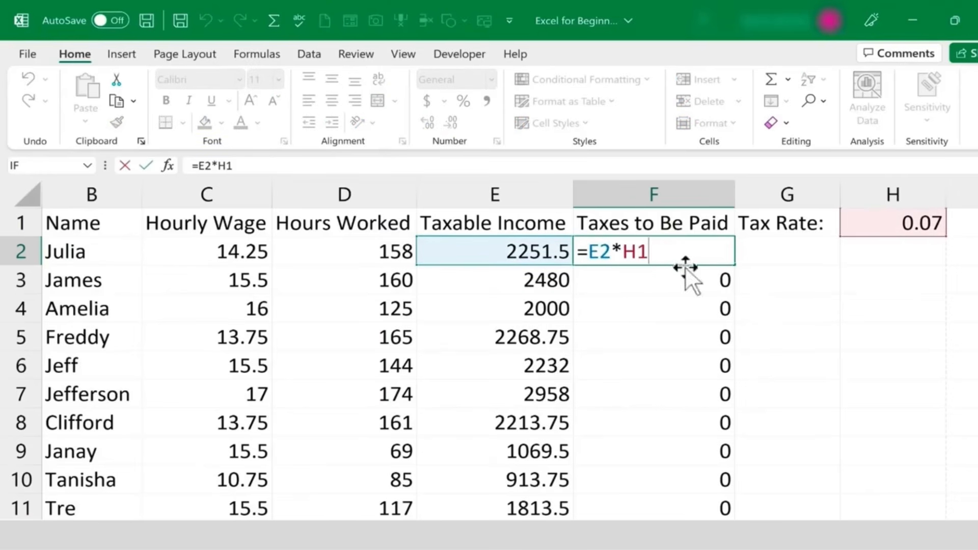
key("ctrl+Return")
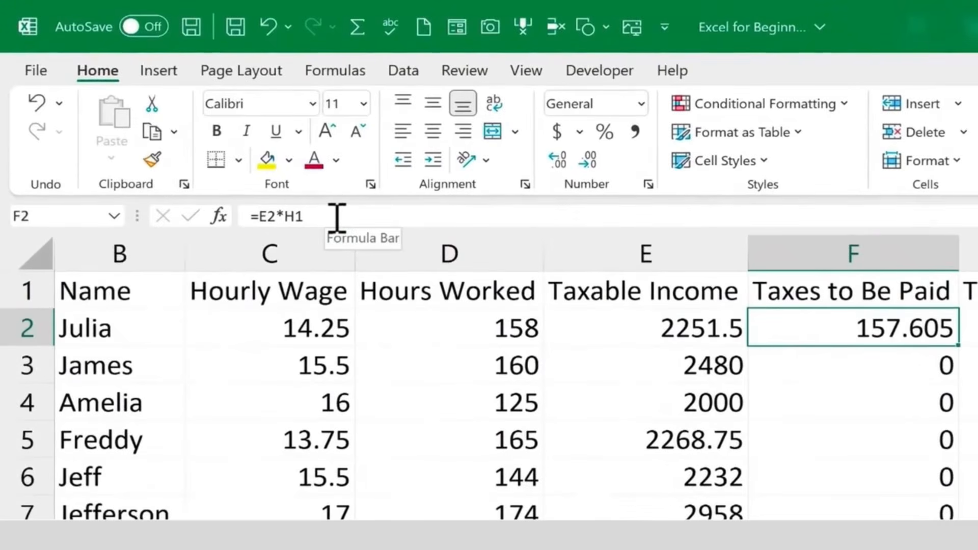
left_click(336, 218)
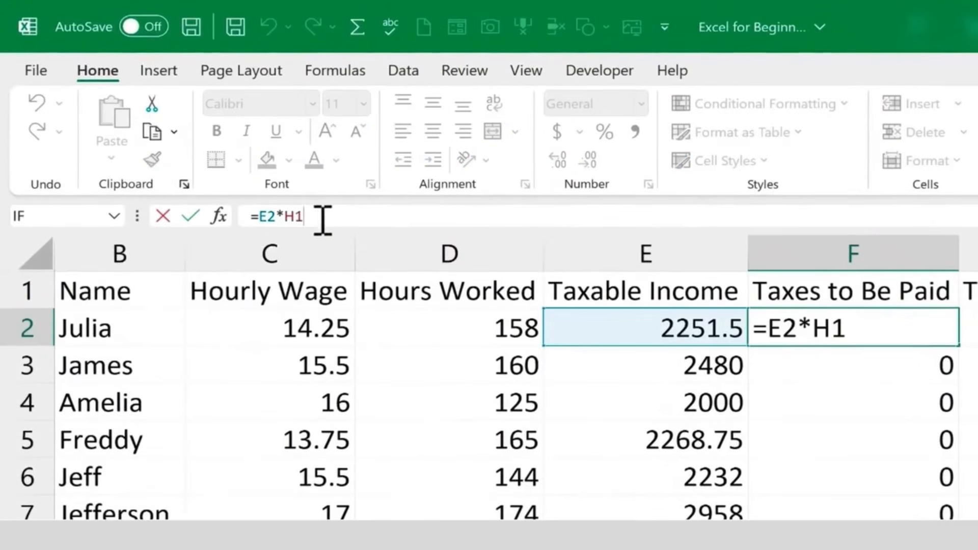
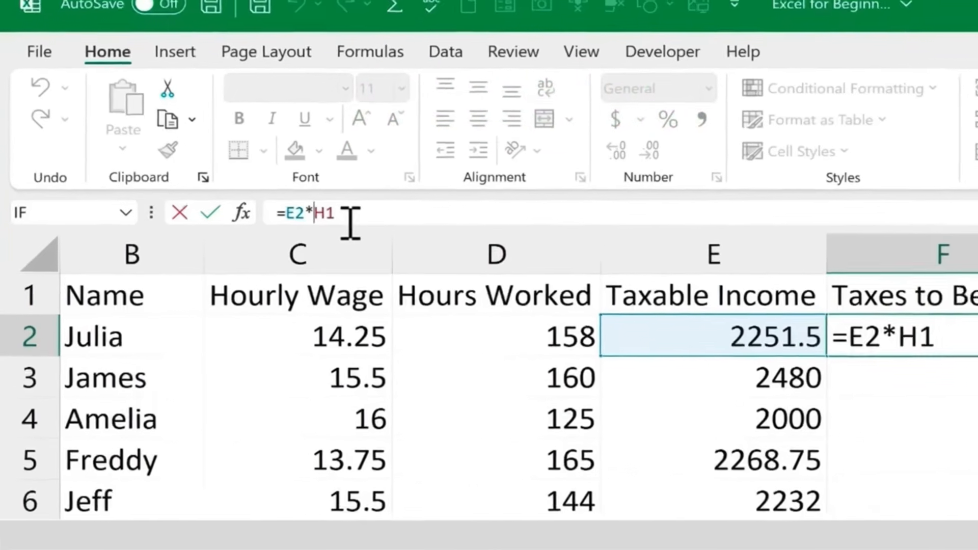
type("$")
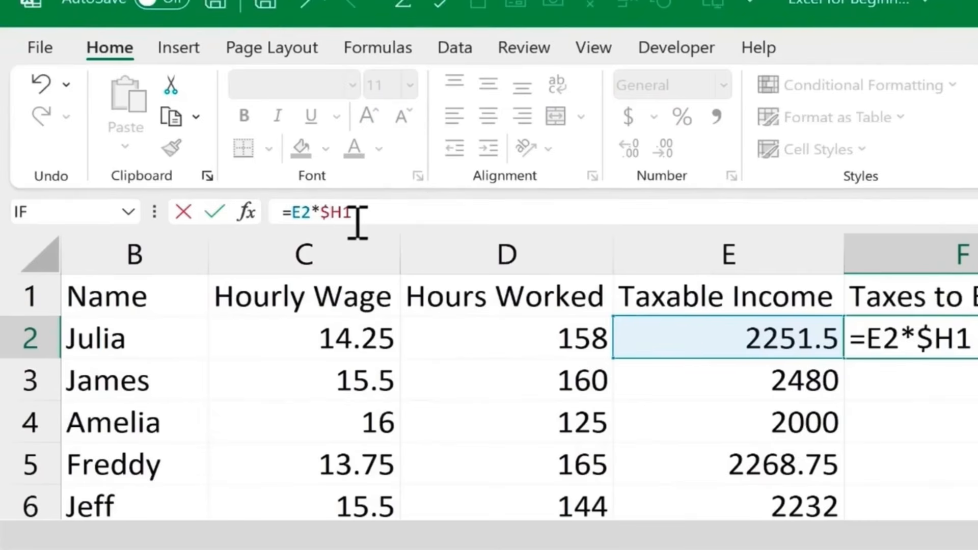
type("$")
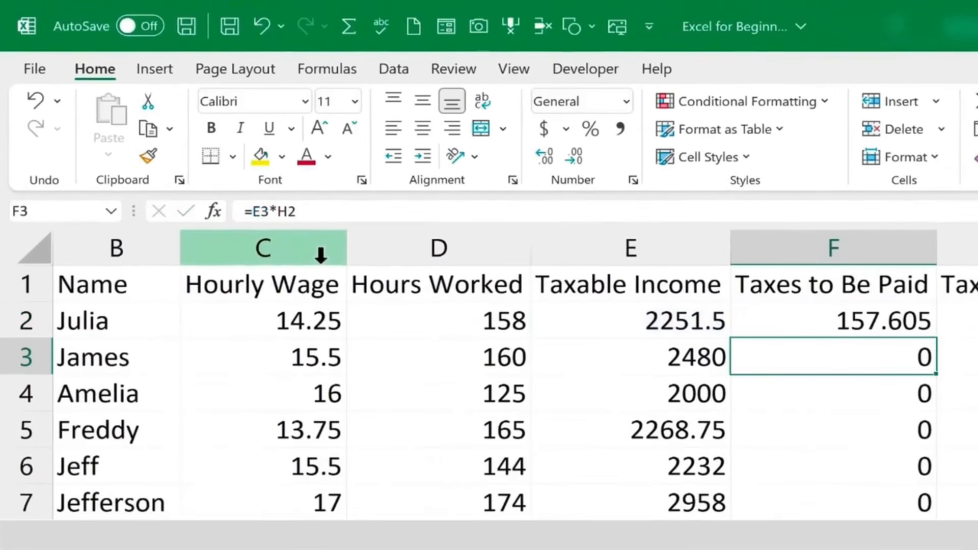
Step: Check the formula in F2, fill it down the Taxes to Be Paid column for all employees, and look through the filled rows
left_click(867, 319)
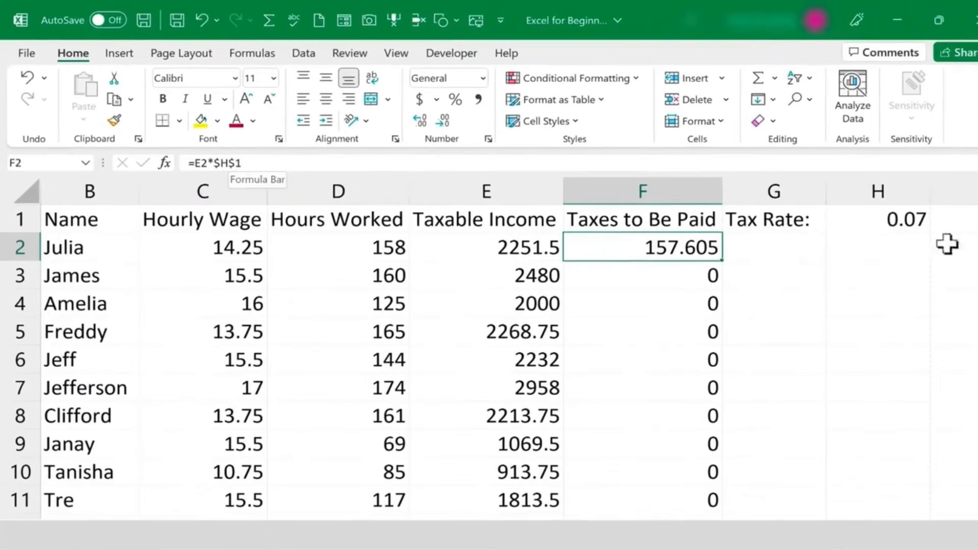
double_click(673, 249)
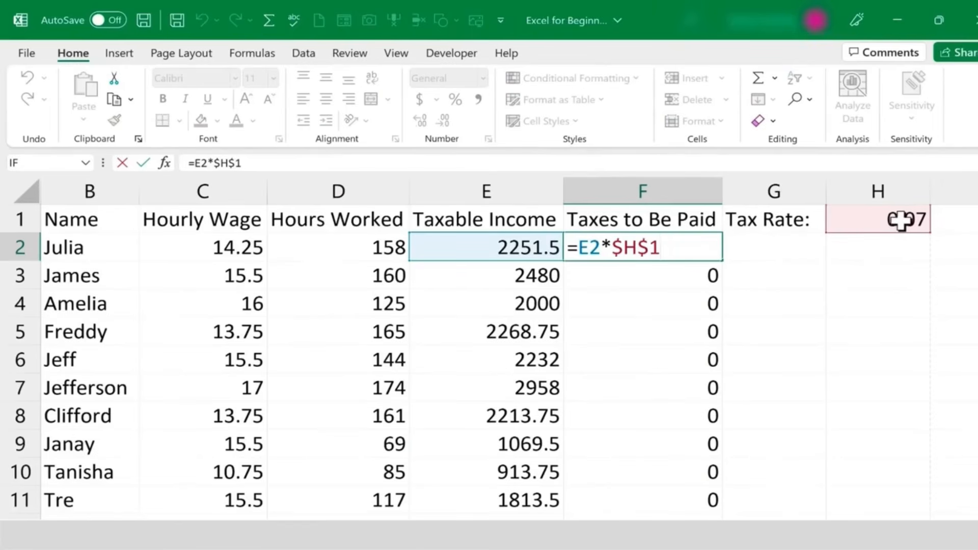
key("ctrl+Return")
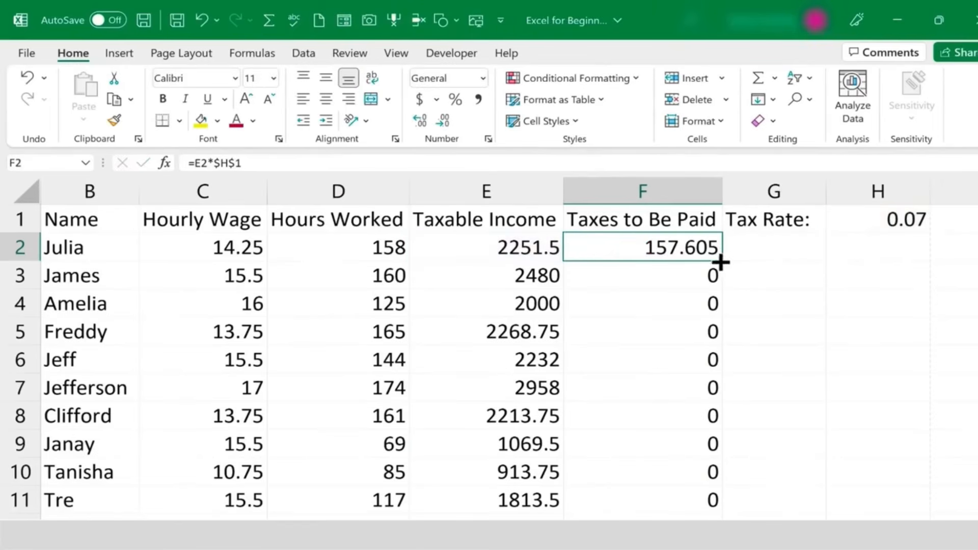
double_click(723, 262)
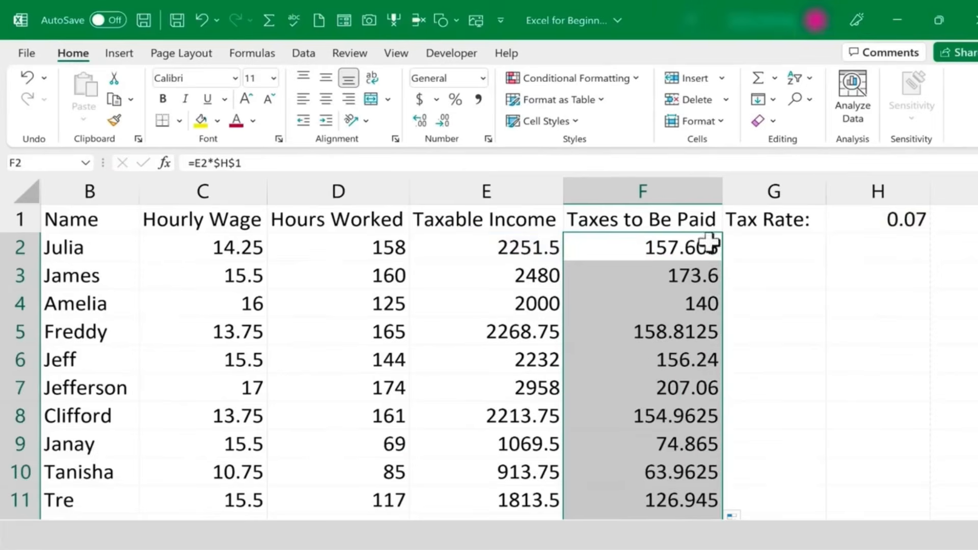
scroll(680, 416, "down", 8)
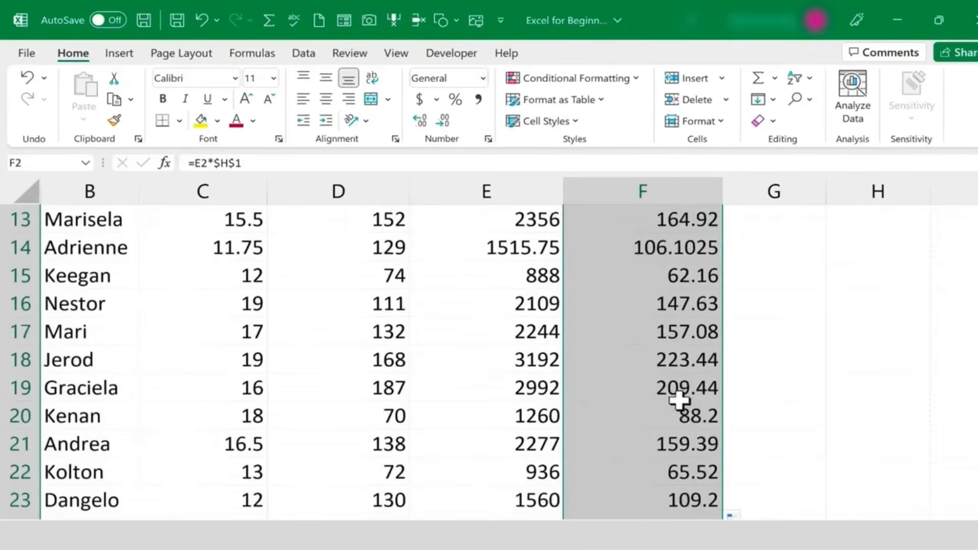
Step: Inspect the formulas in cells F29, F13 and F2, comparing their taxable income references with the absolute tax rate reference
left_click(681, 332)
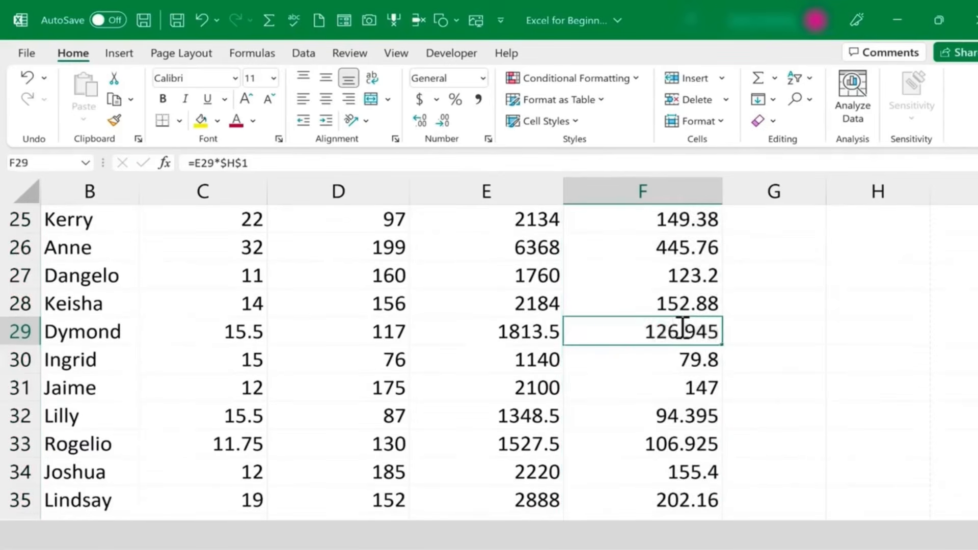
double_click(682, 331)
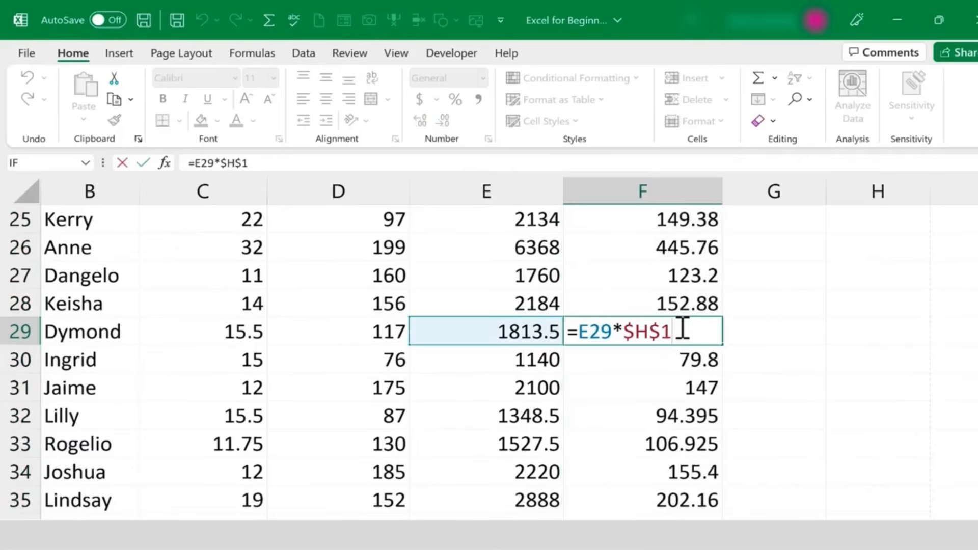
scroll(695, 387, "up", 6)
double_click(696, 388)
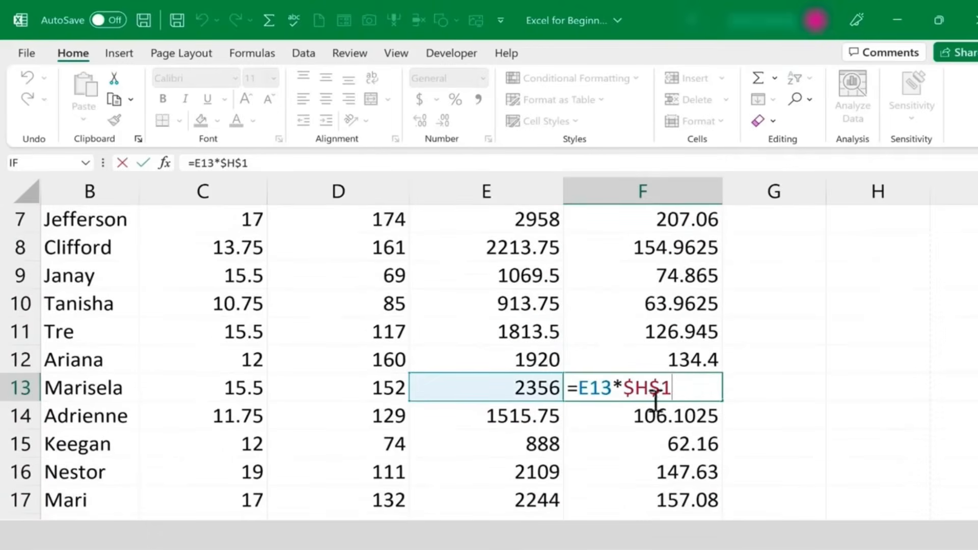
scroll(838, 308, "up", 2)
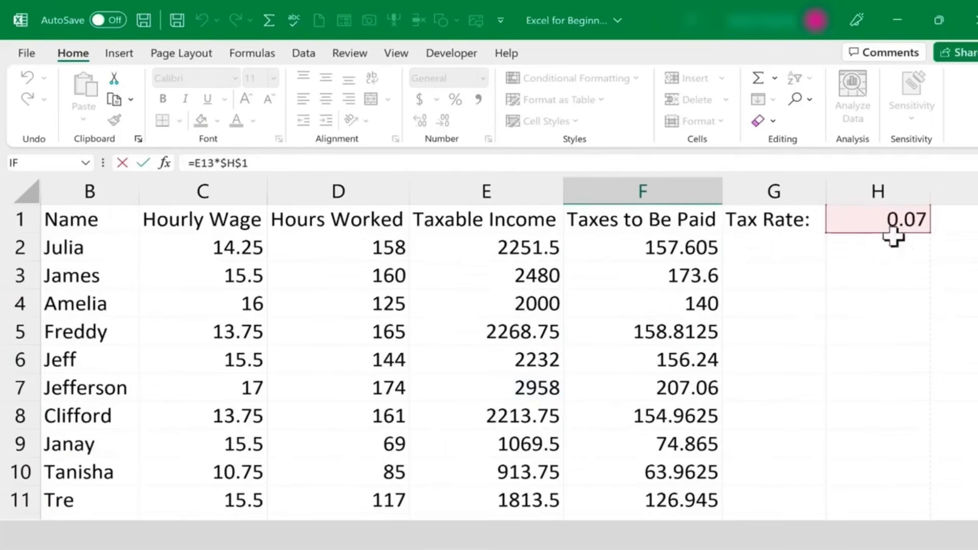
left_click(706, 258)
double_click(693, 250)
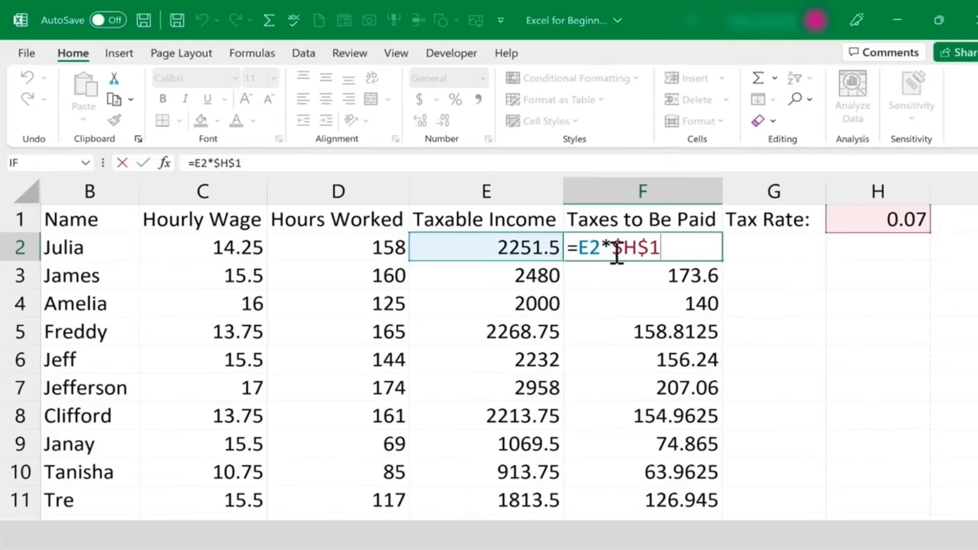
left_click_drag(601, 246, 676, 253)
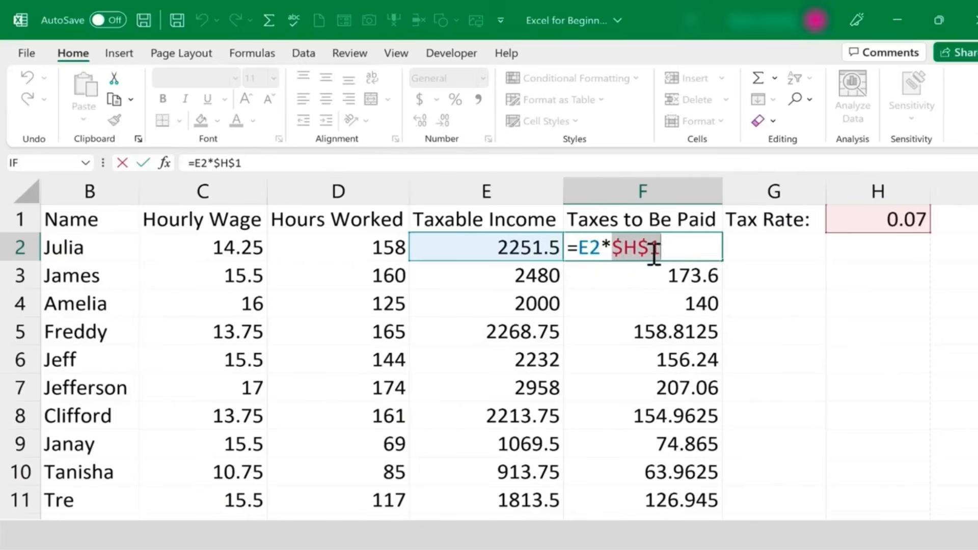
key("ctrl+Return")
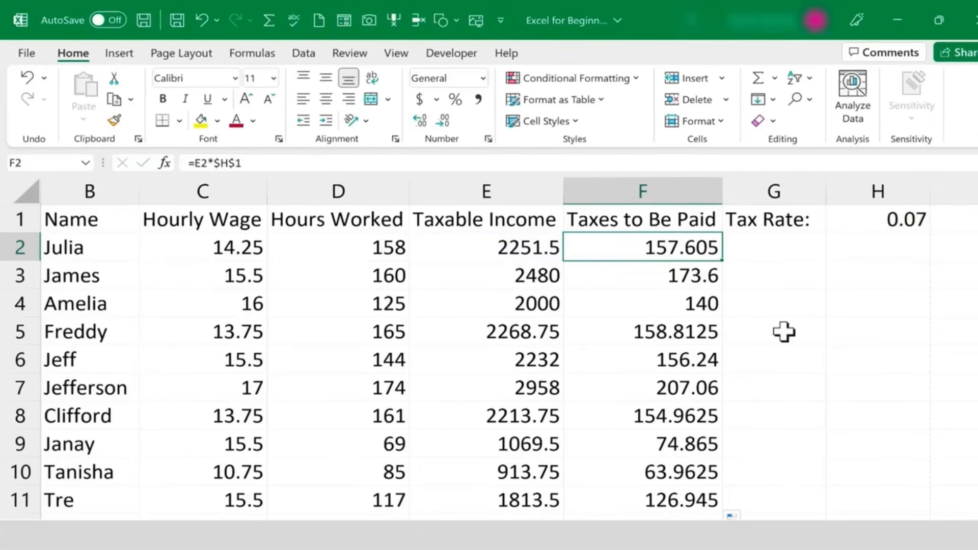
Step: Change the formula in F2 to =E2/0 and reselect the cell to check the division by zero
key("F2")
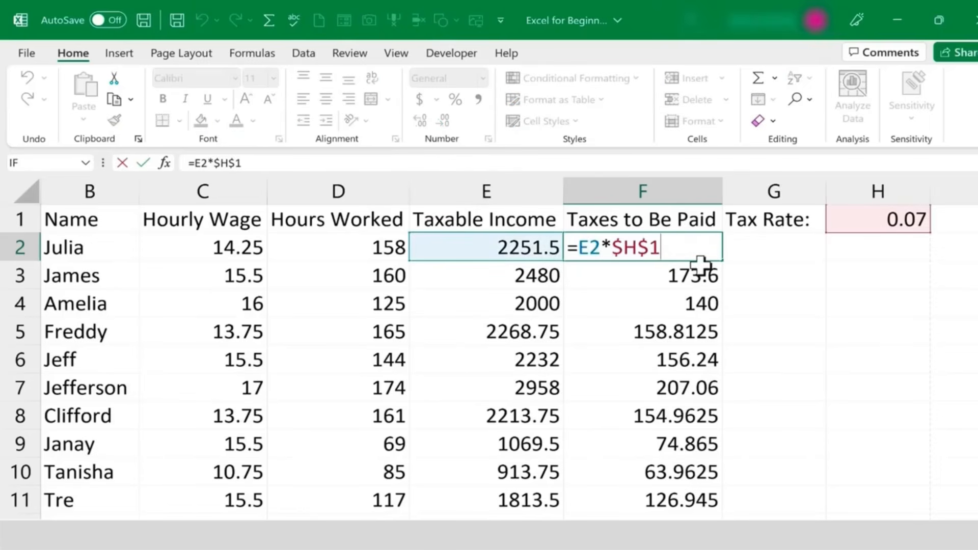
key("BackSpace")
key("BackSpace")
key("BackSpace")
key("BackSpace")
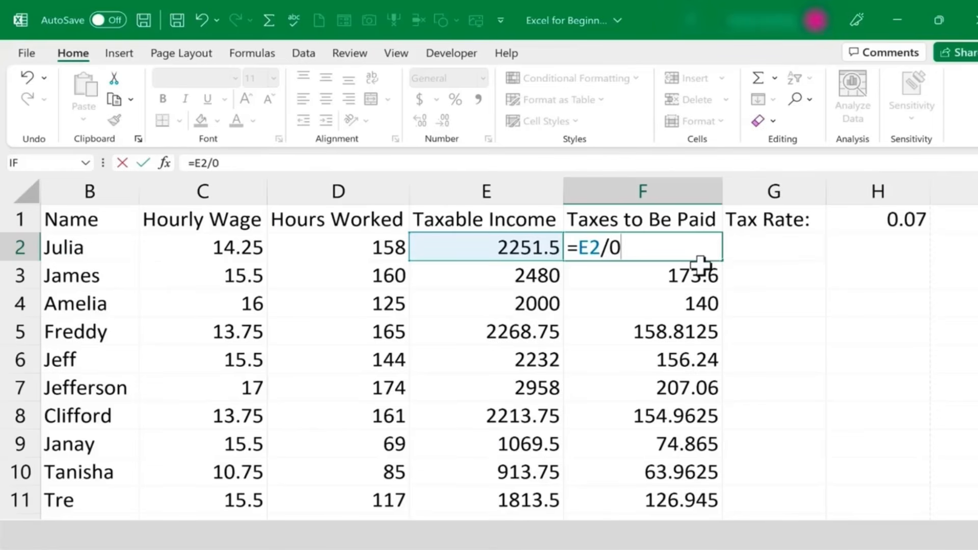
key("Return")
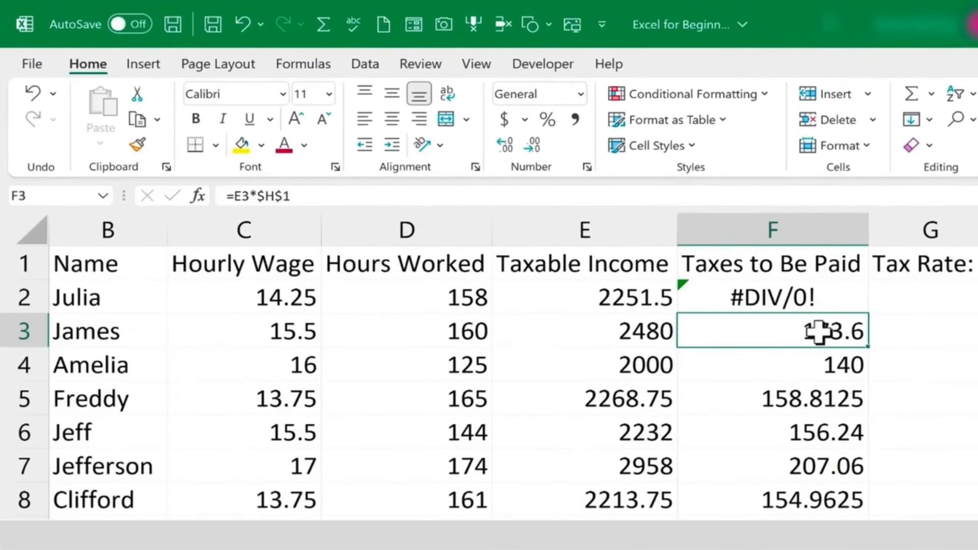
left_click(833, 293)
left_click(829, 363)
left_click(819, 304)
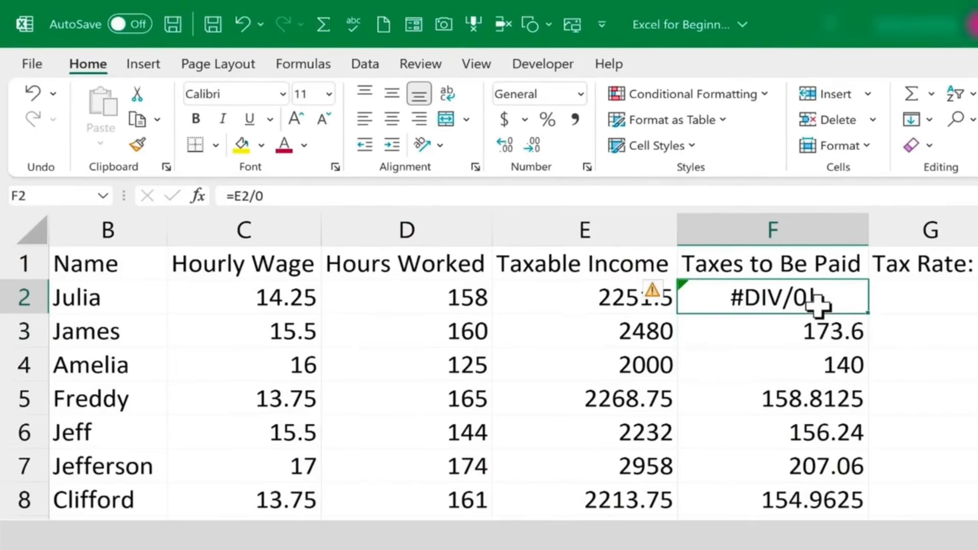
Step: Try to enter the malformed formula =E2*/0 in F2, declining the suggested correction and dismissing the formula warning
double_click(819, 306)
key("BackSpace")
key("BackSpace")
type("*/0")
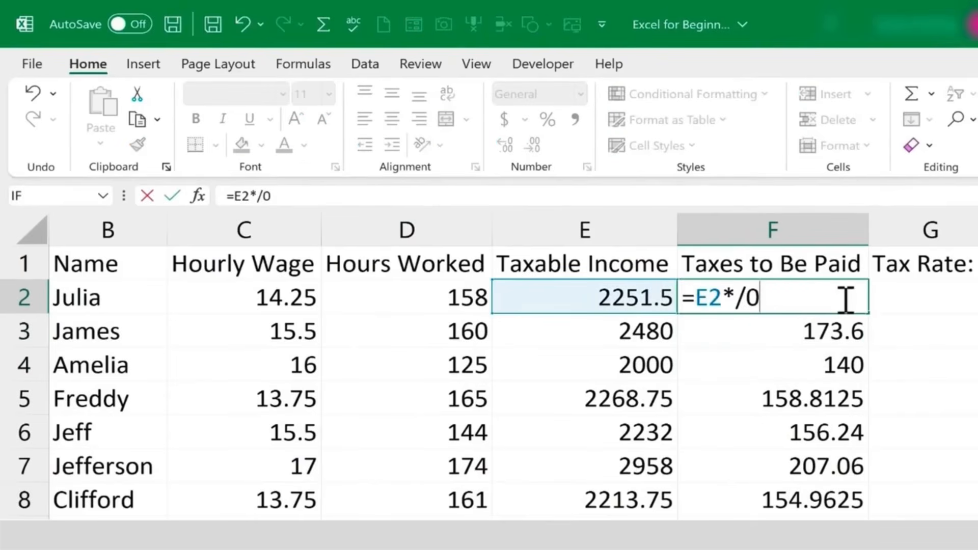
key("Return")
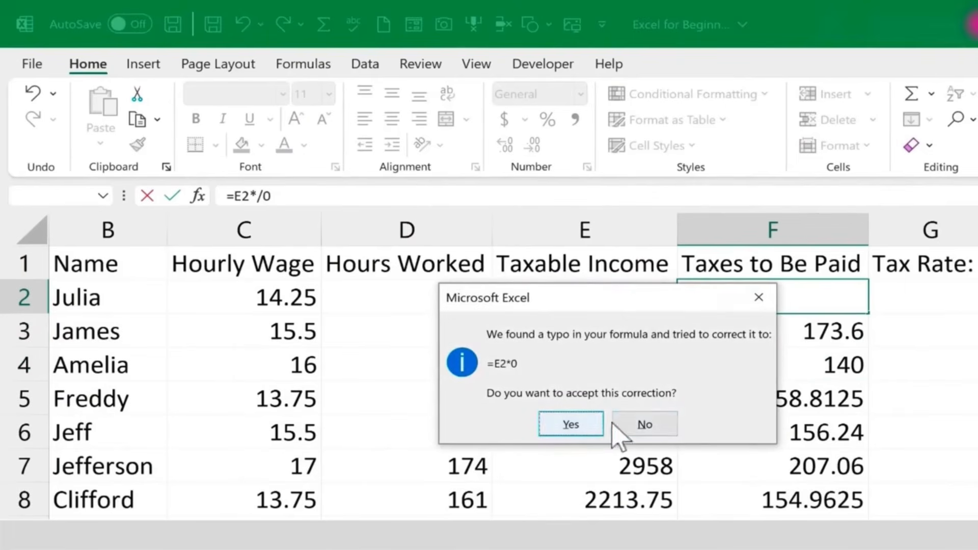
left_click(636, 424)
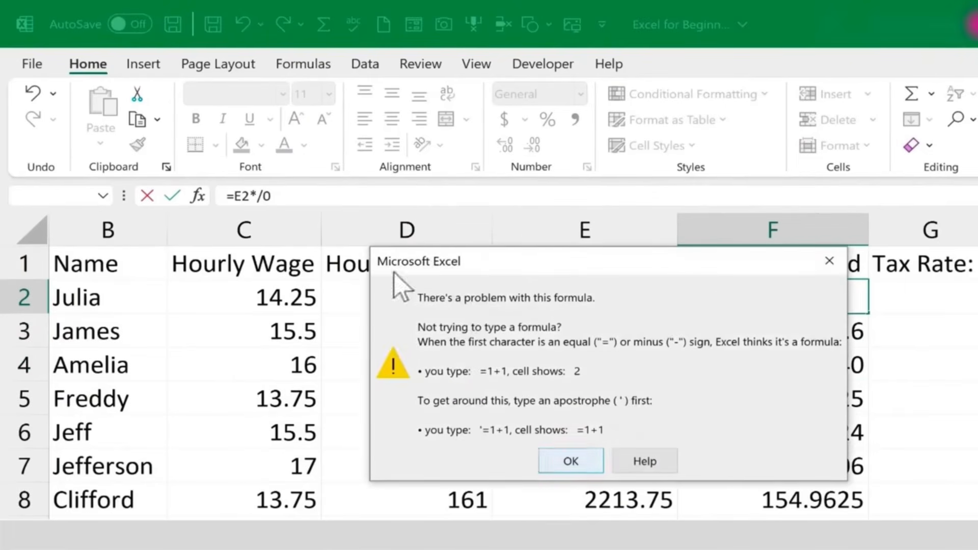
left_click(565, 462)
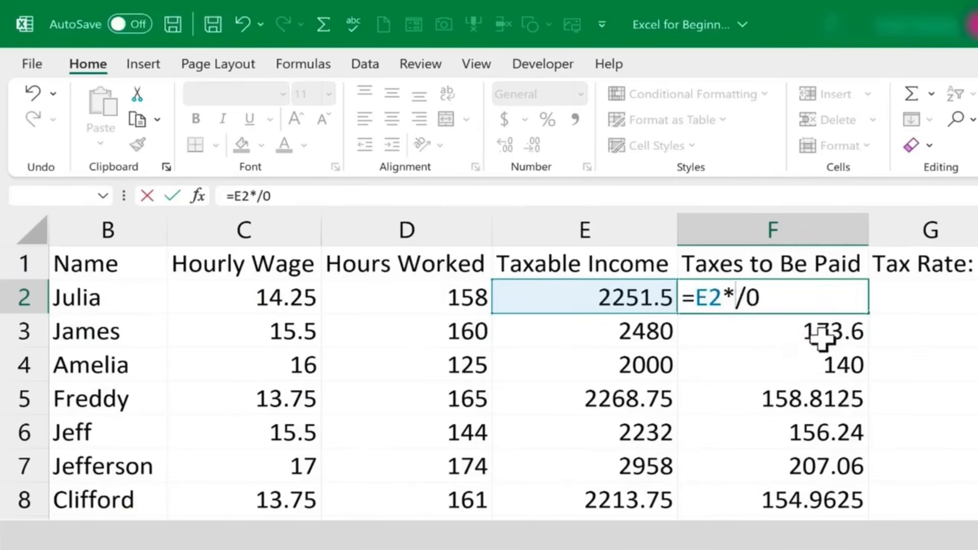
Step: Return the formula in F2 to =E2/0 and inspect it before restoring =E2*$H$1
left_click(819, 332)
left_click(774, 304)
key("BackSpace")
key("BackSpace")
key("BackSpace")
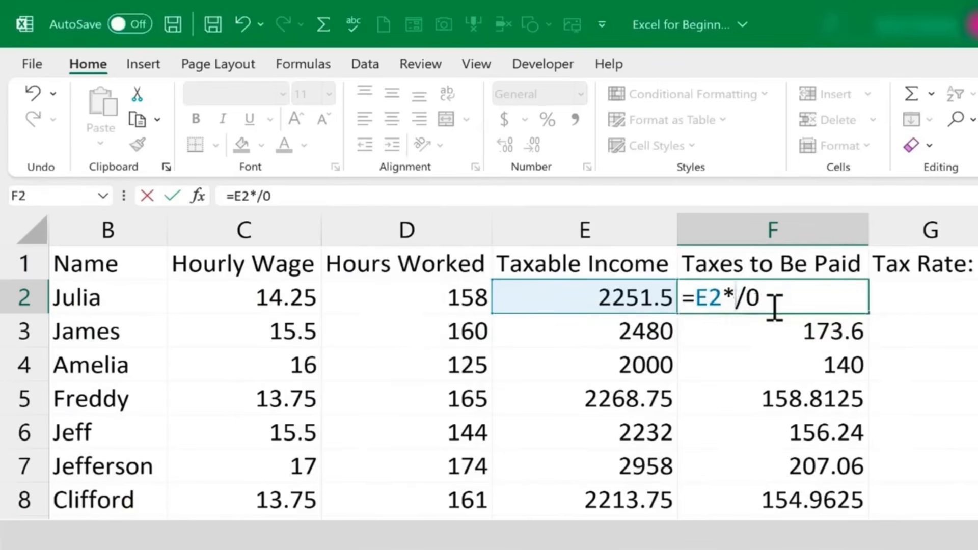
key("Return")
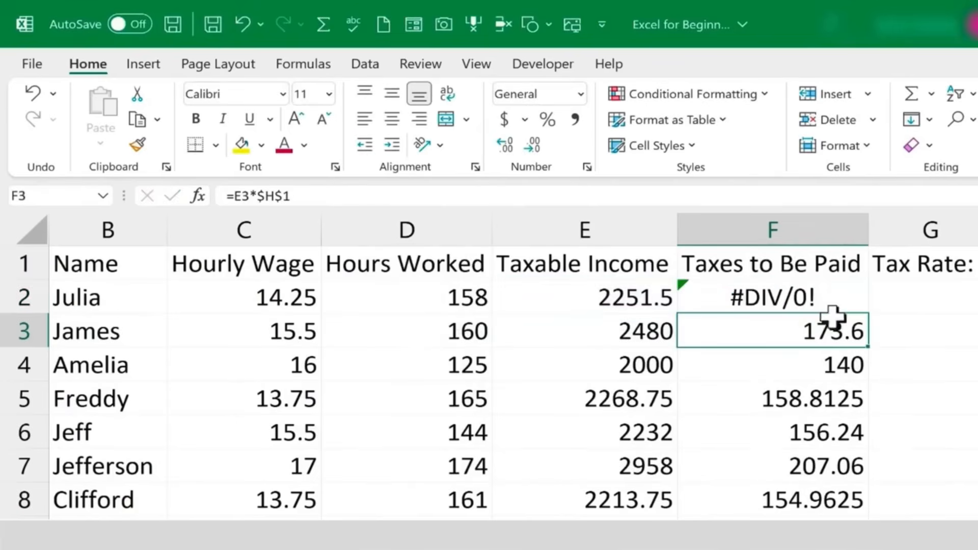
left_click(797, 300)
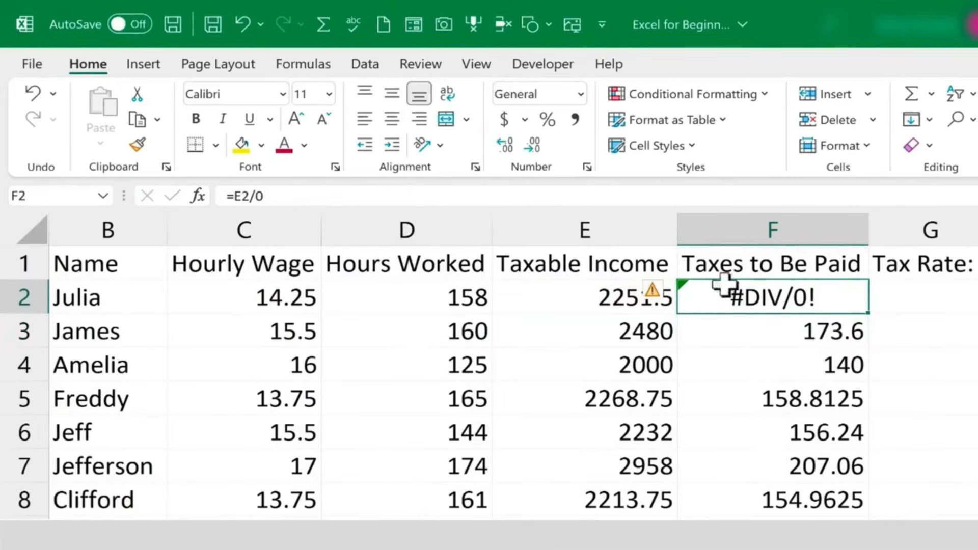
left_click(312, 195)
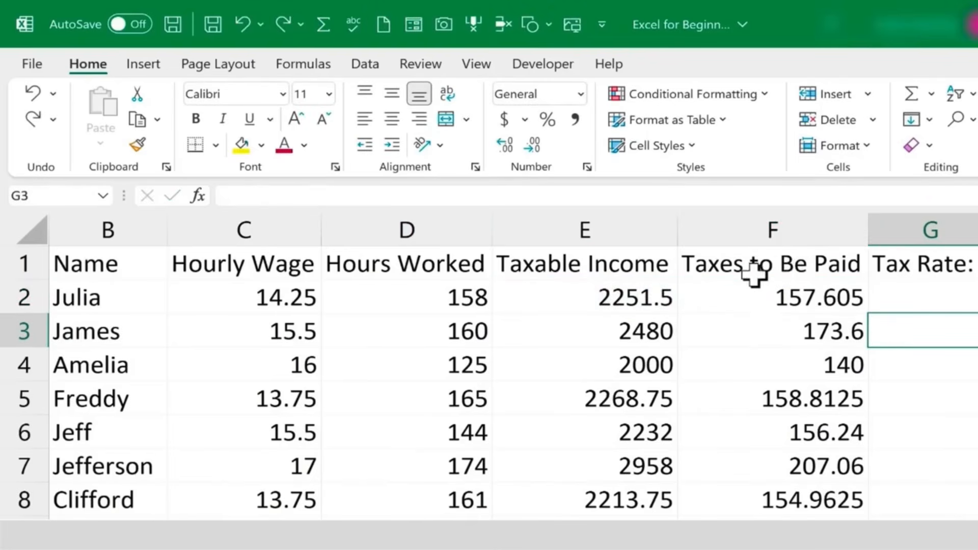
Step: Select all tax amounts in the Taxes to Be Paid column from F2 down and name the range TaxesOwed
left_click(756, 269)
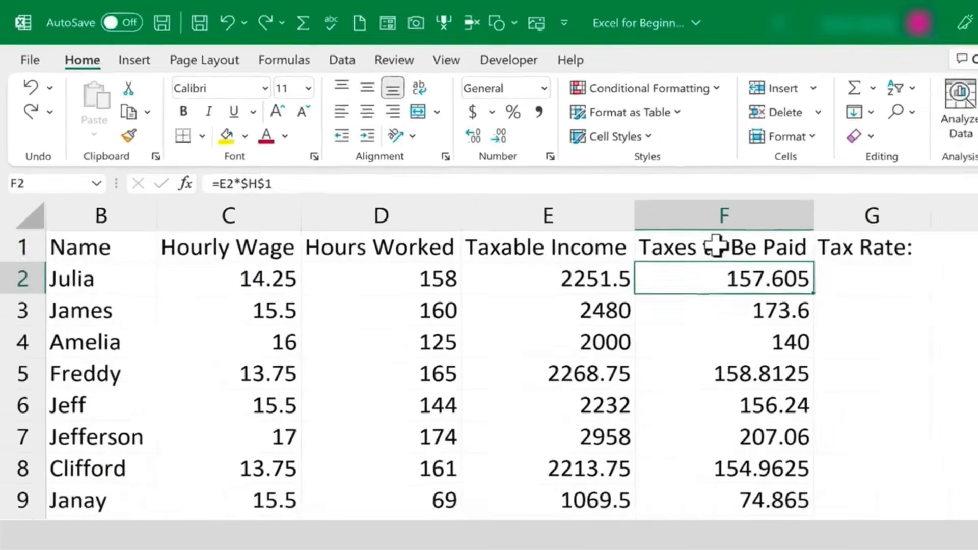
left_click(755, 264)
left_click(673, 251)
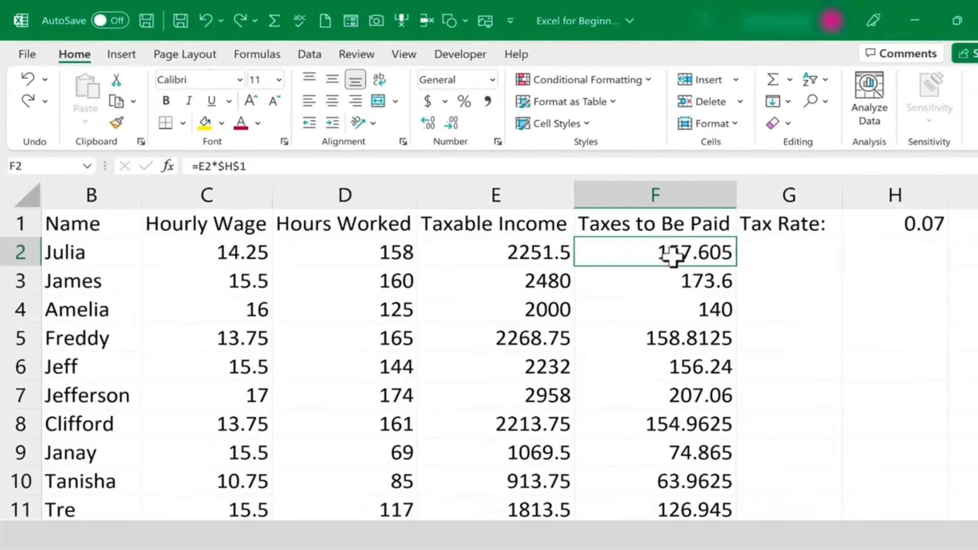
left_click_drag(674, 255, 734, 518)
scroll(607, 242, "up", 20)
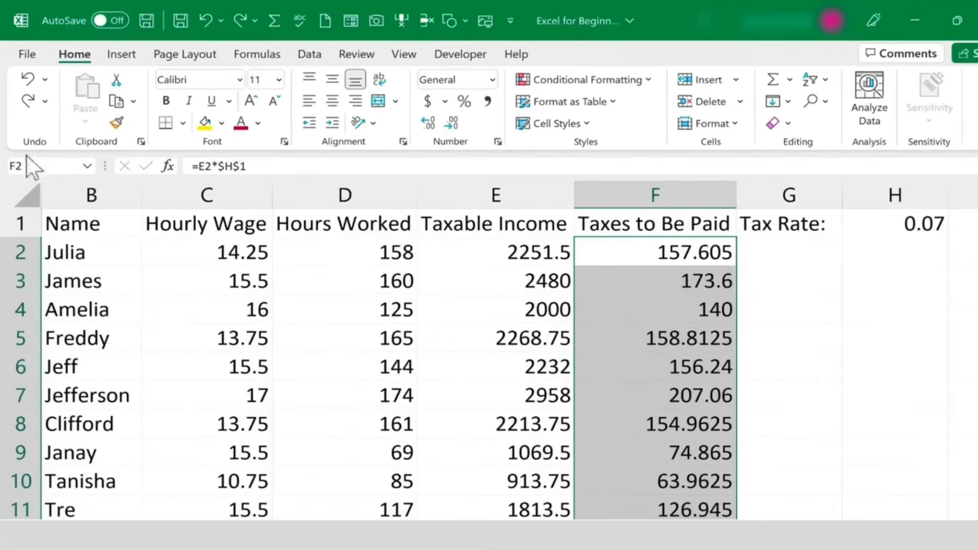
left_click(20, 166)
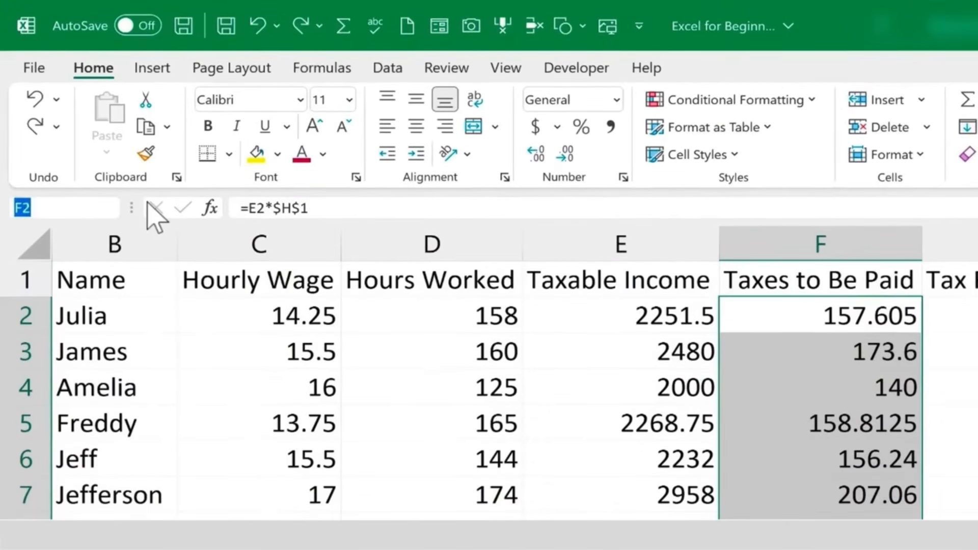
type("TaxesOwed")
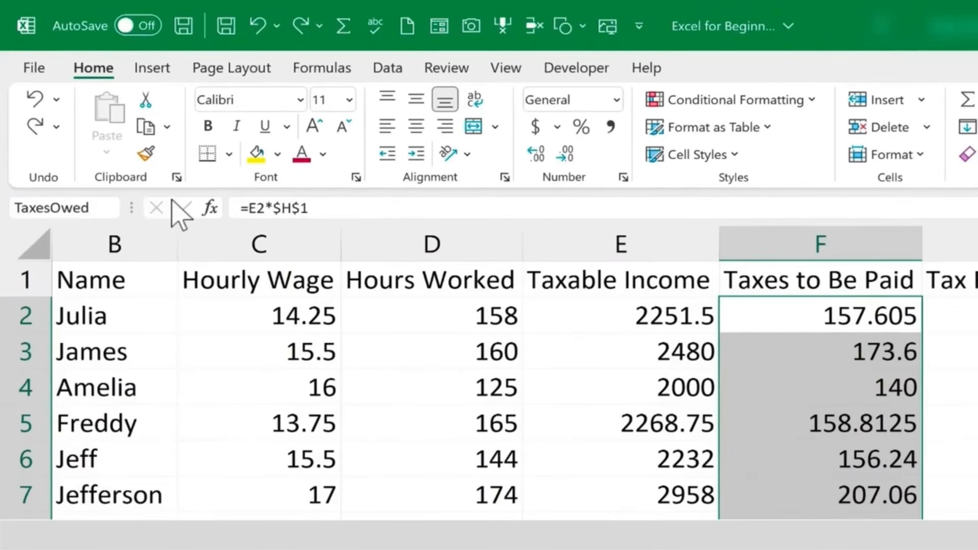
key("Return")
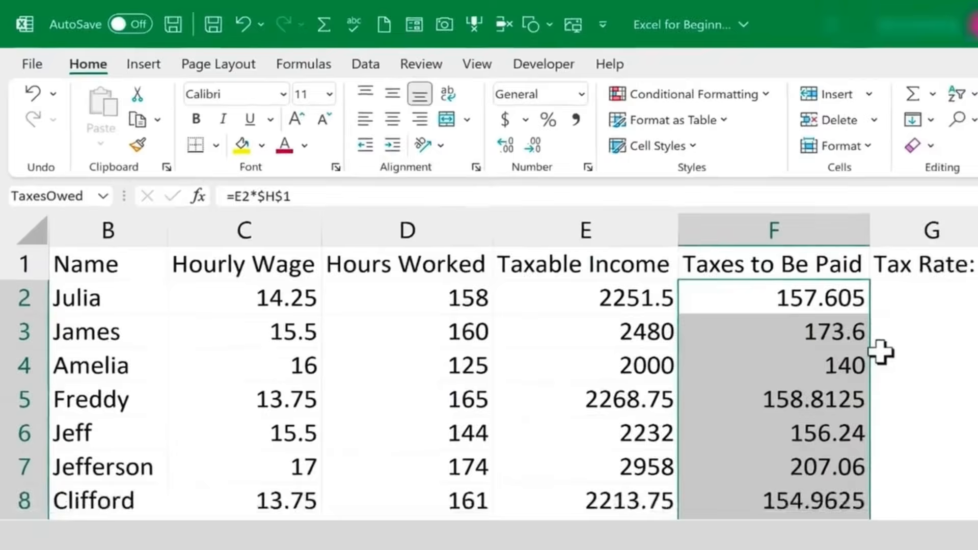
Step: Look over the TaxesOwed range and check the workbook's list of defined names
scroll(882, 429, "down", 10)
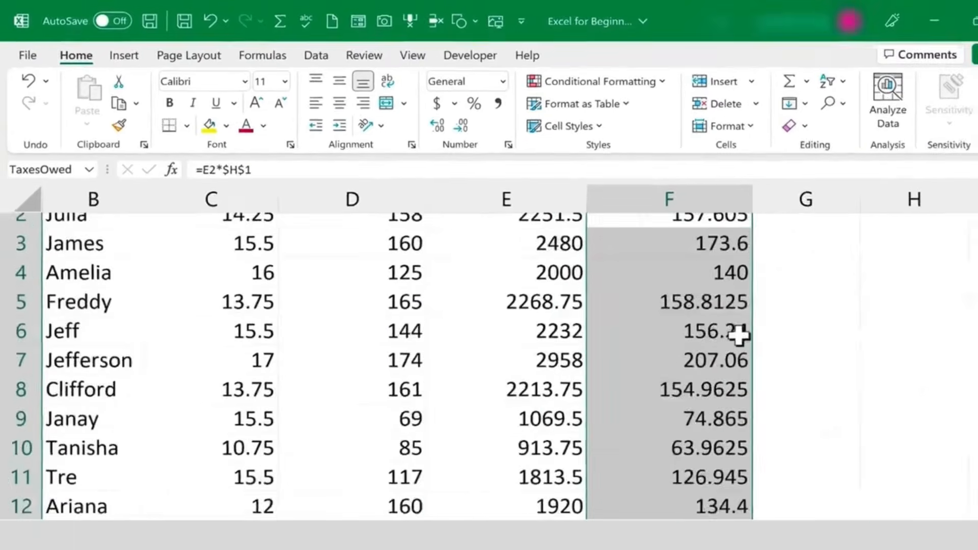
scroll(701, 340, "up", 10)
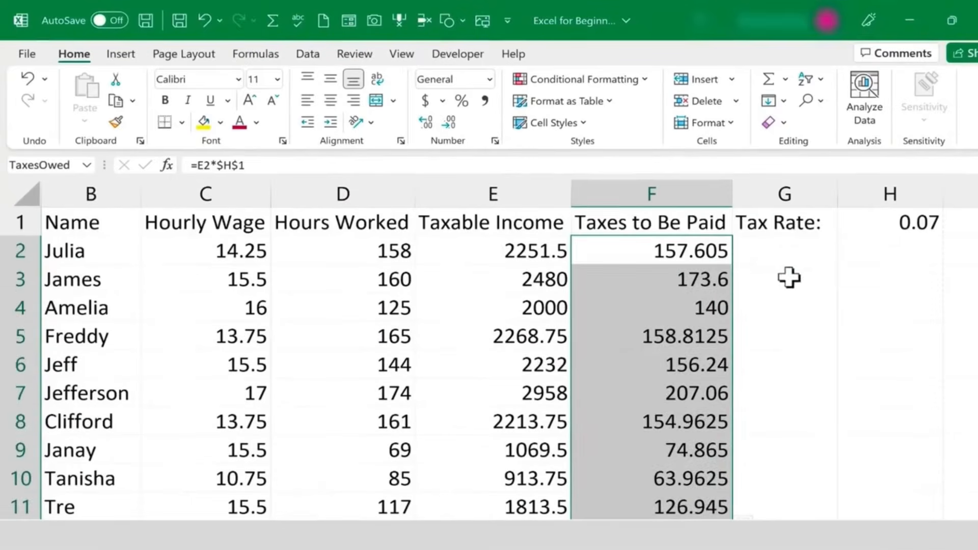
left_click(755, 275)
left_click(627, 256)
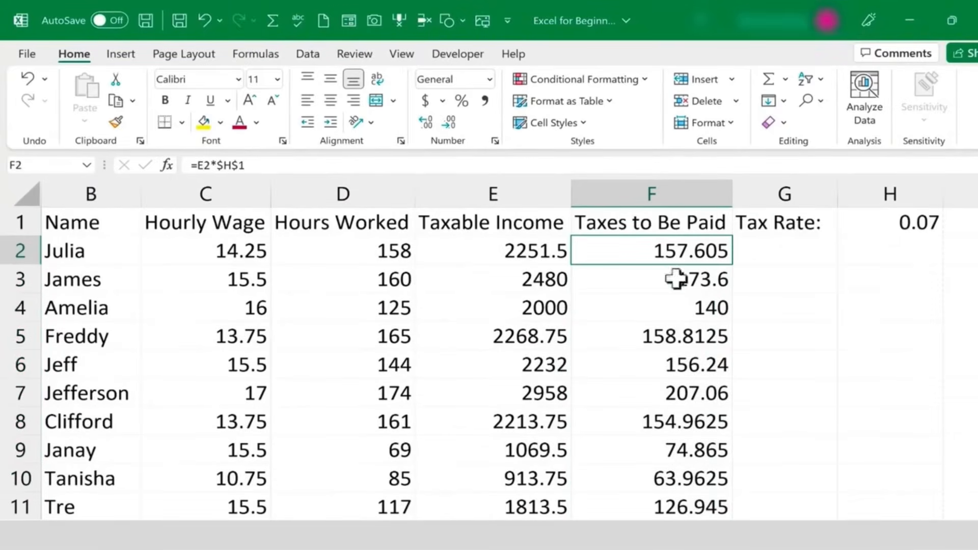
left_click(87, 165)
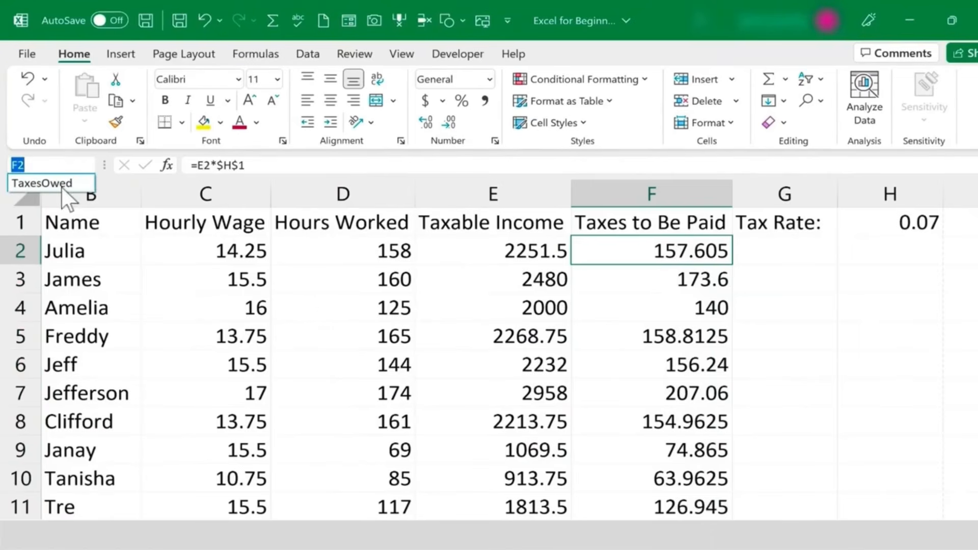
left_click(772, 289)
Step: Try the named range in a formula by entering =taxesowed+1 in G3, and undo the entry
left_click(789, 282)
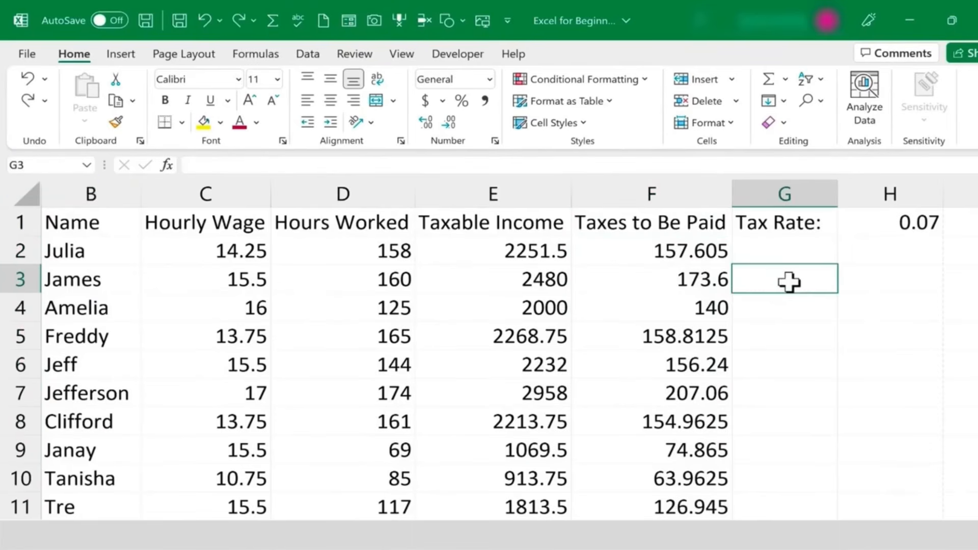
type("=")
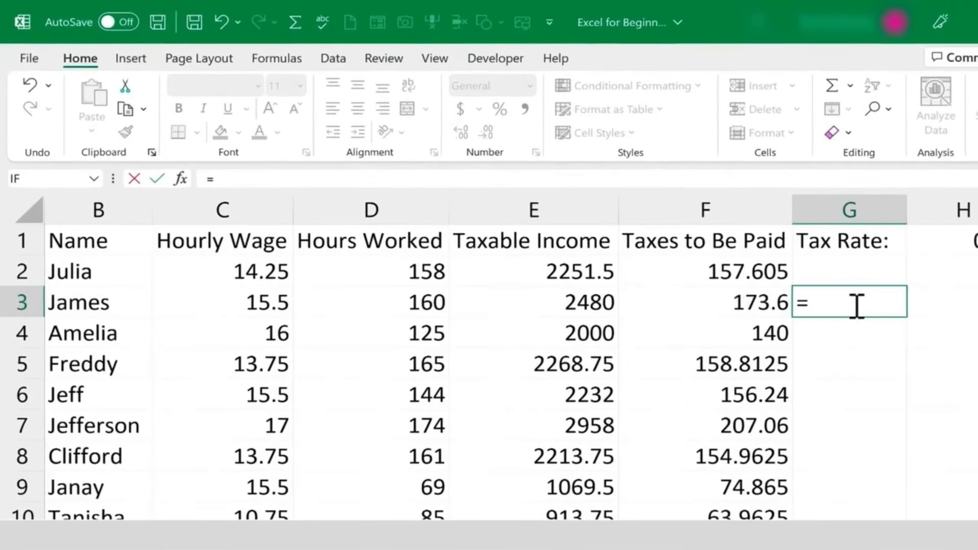
type("e")
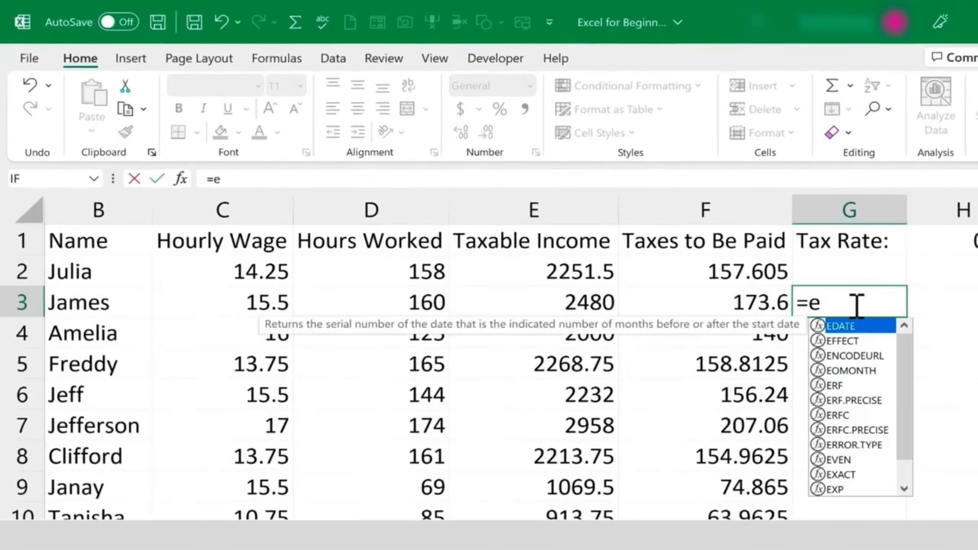
type("3")
key("BackSpace")
key("BackSpace")
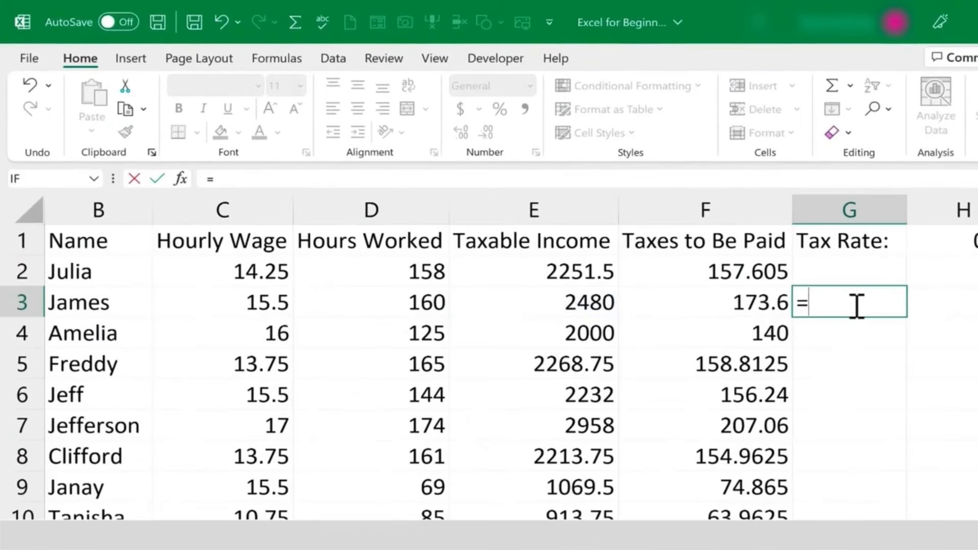
type("tax")
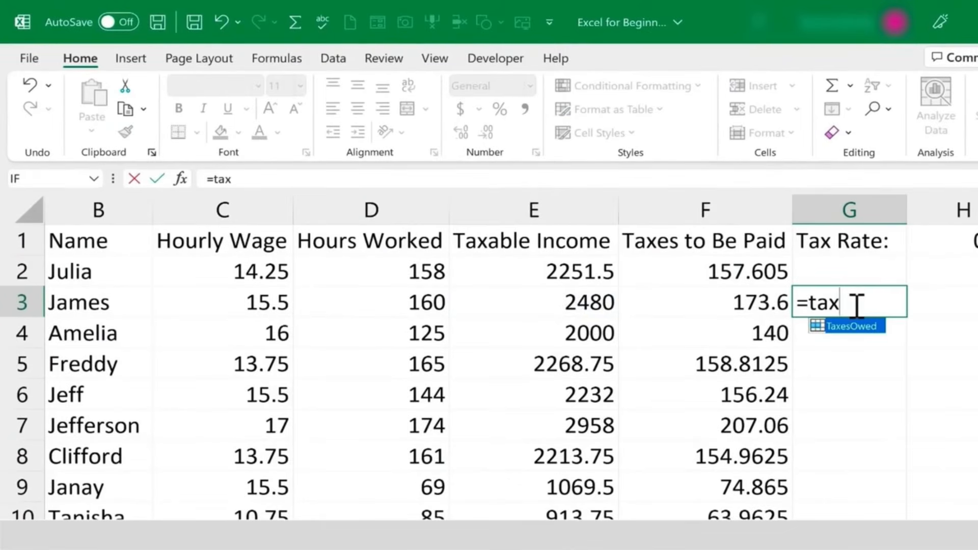
type("esowed+")
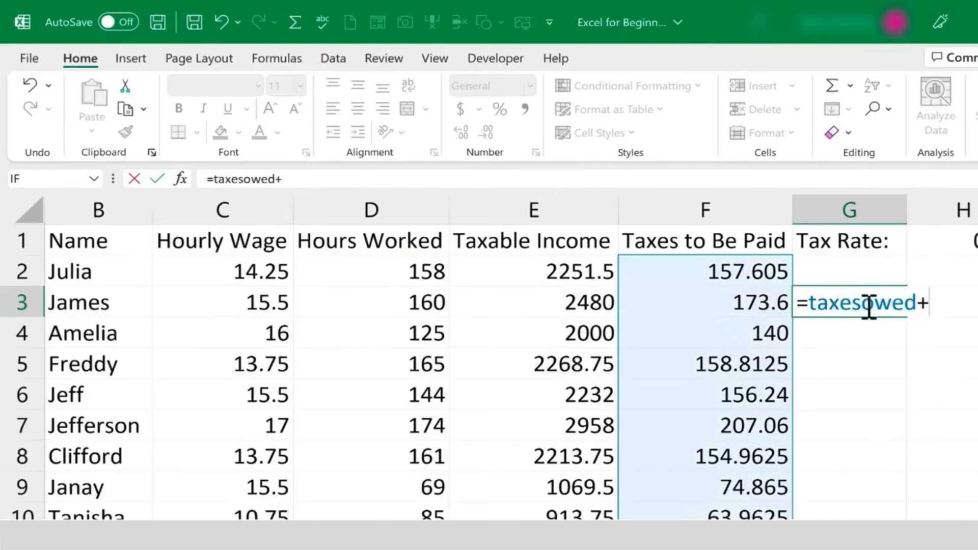
type("1")
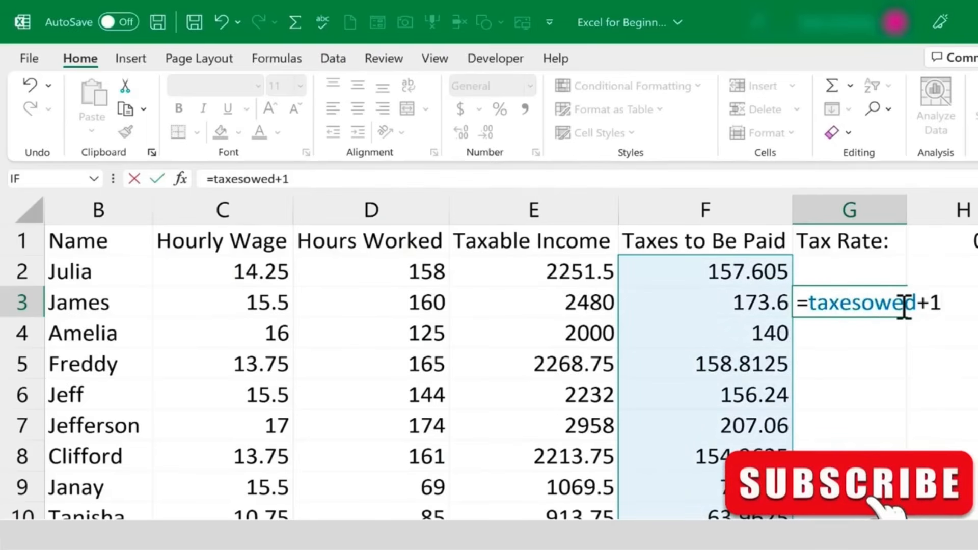
key("Return")
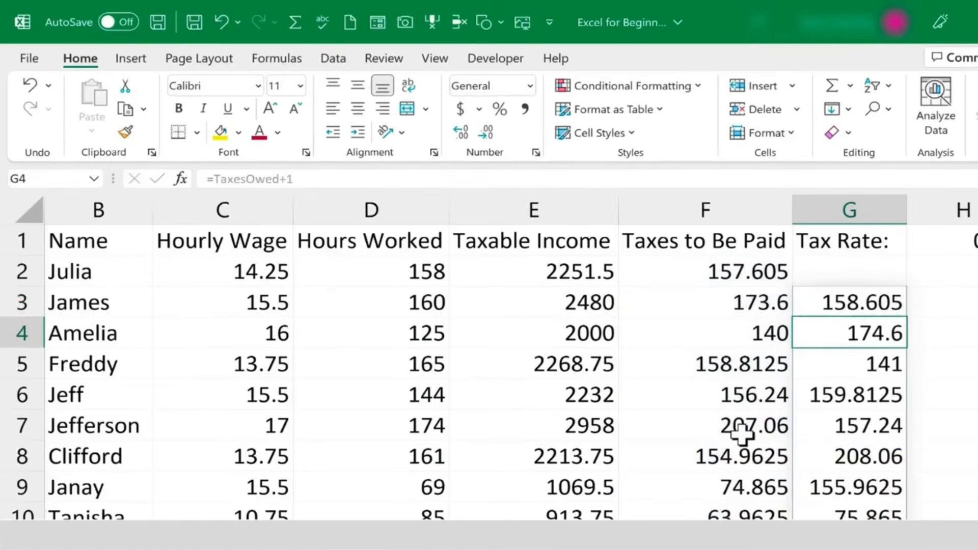
key("ctrl+z")
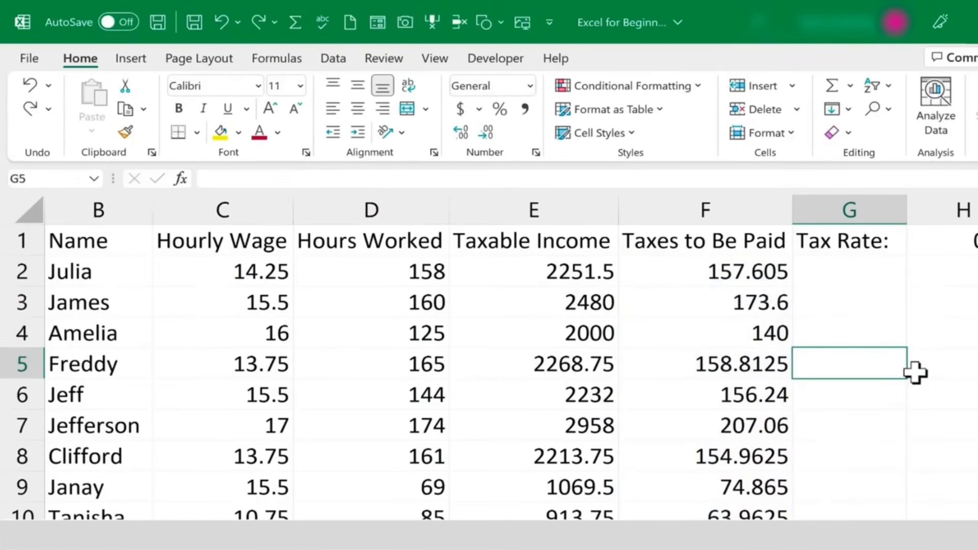